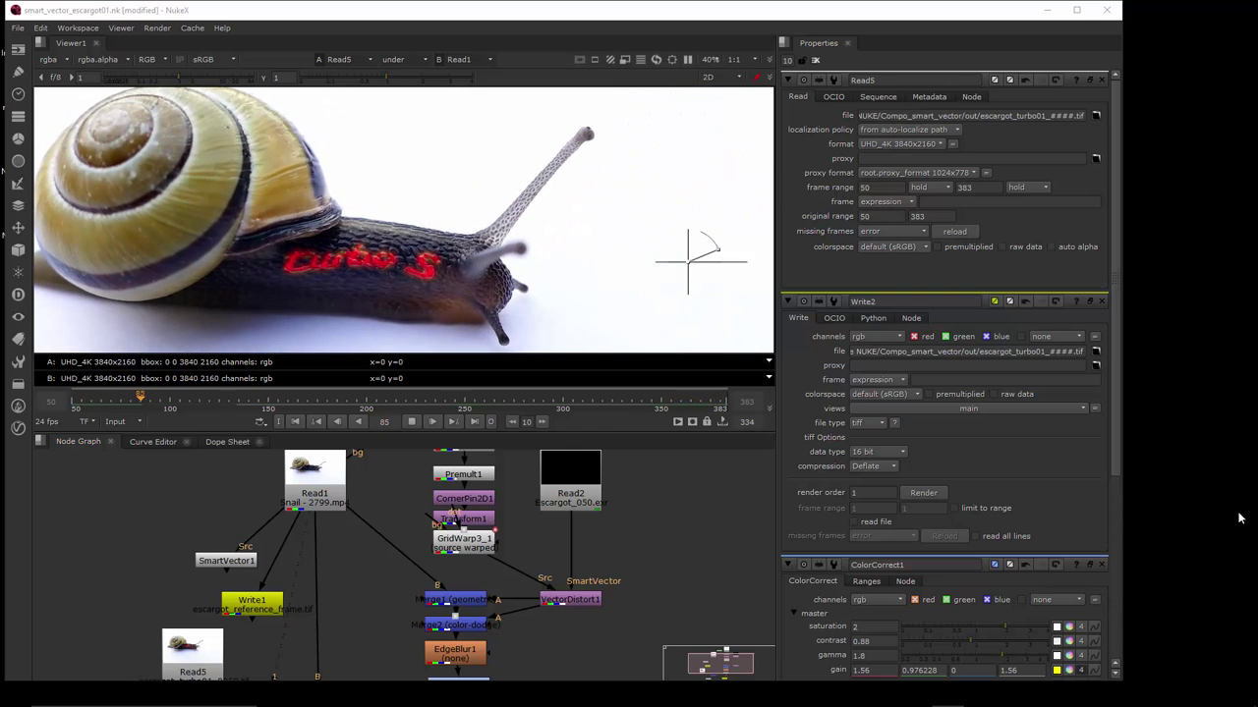
# Stop the playback of the finished turbo S composite at frame 160
pyautogui.scroll(-1, 590, 550)
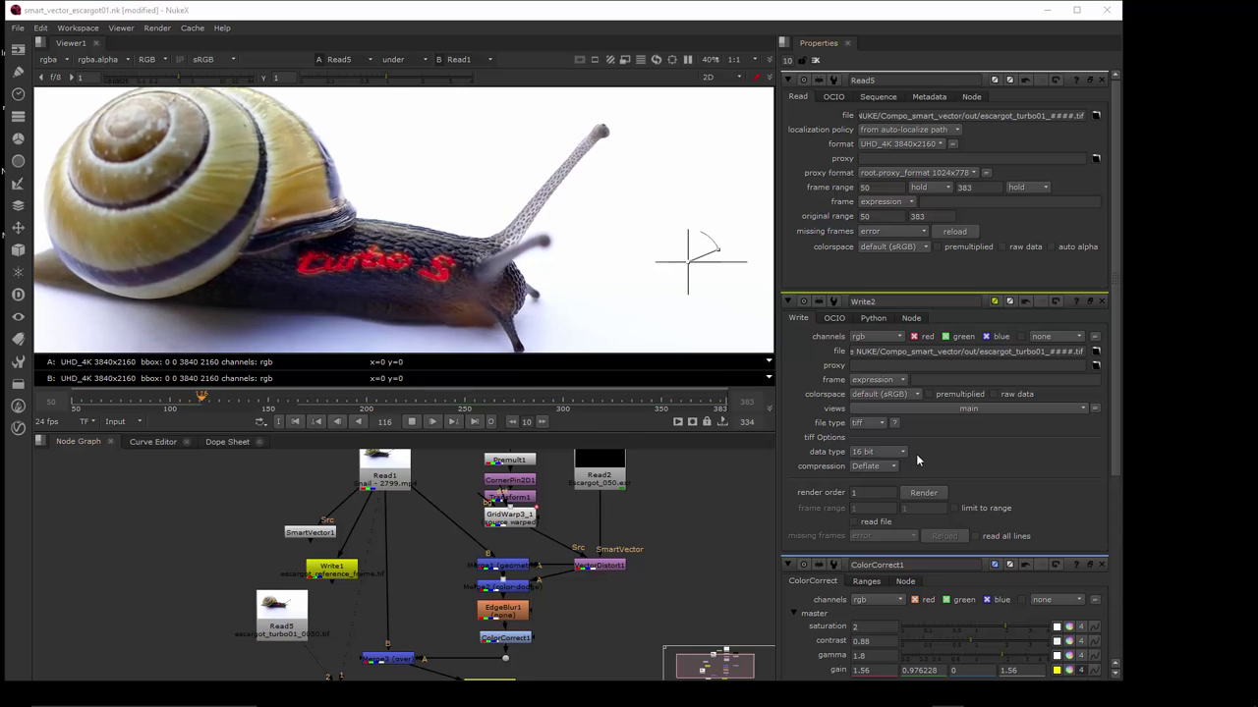
pyautogui.click(415, 421)
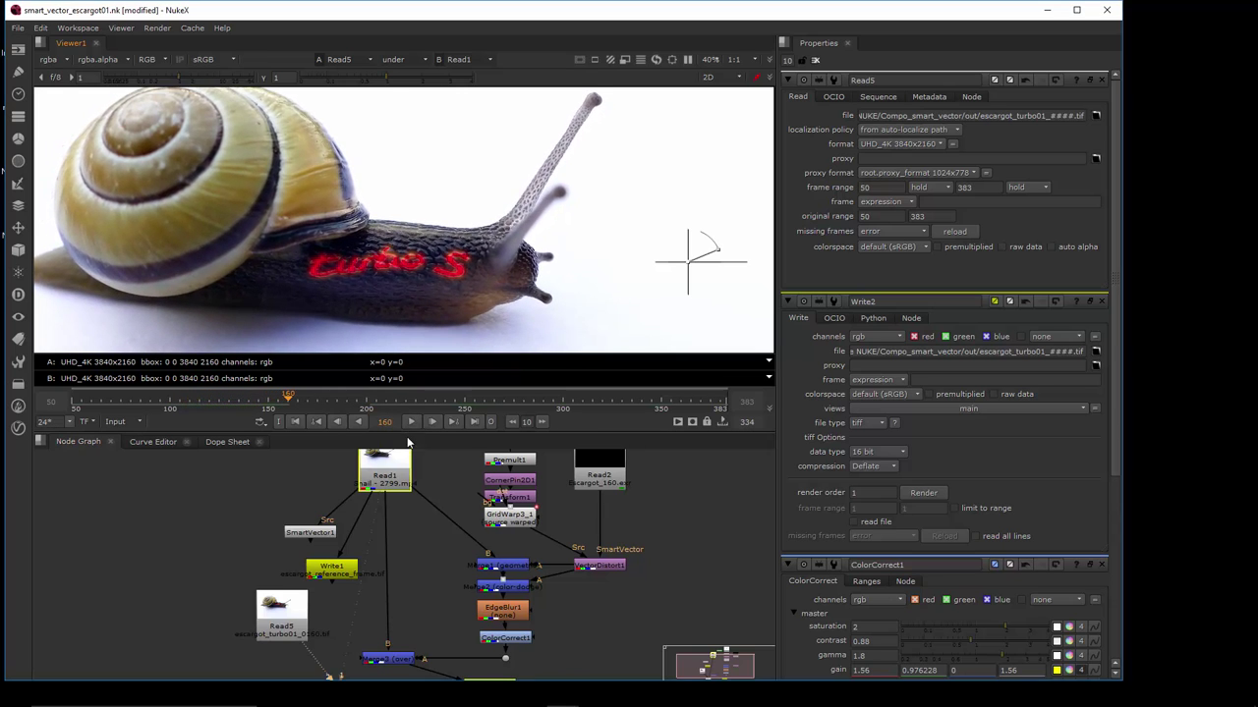
pyautogui.scroll(2, 435, 533)
pyautogui.scroll(-2, 462, 542)
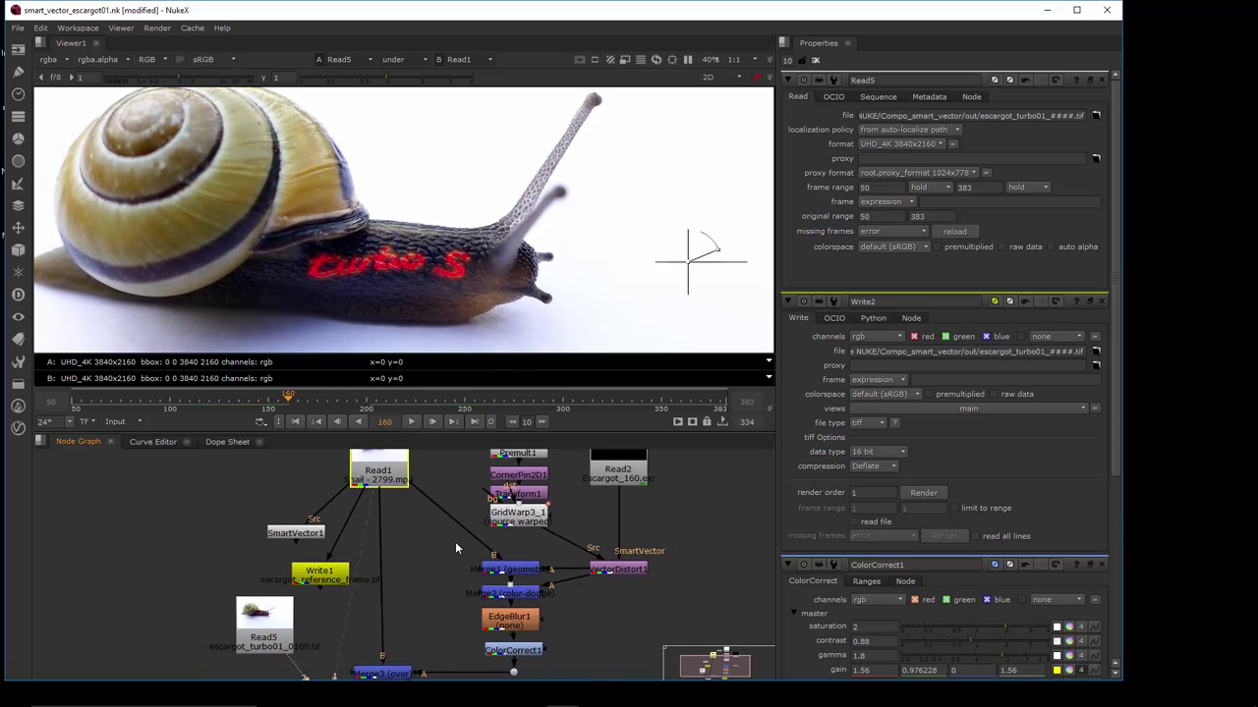
# Show the original snail footage from Read1 in the viewer and check it at frames 74 and 188
pyautogui.moveTo(324, 531); pyautogui.dragTo(313, 509)
pyautogui.click(385, 479)
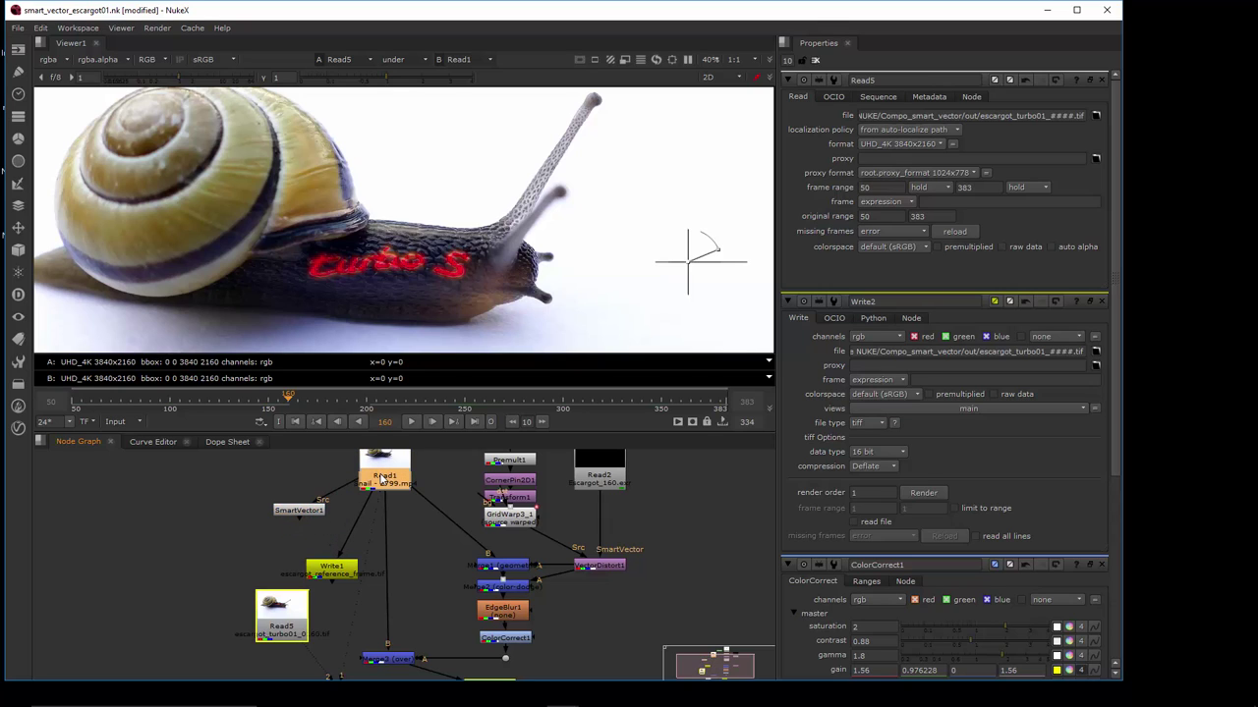
pyautogui.press('1')
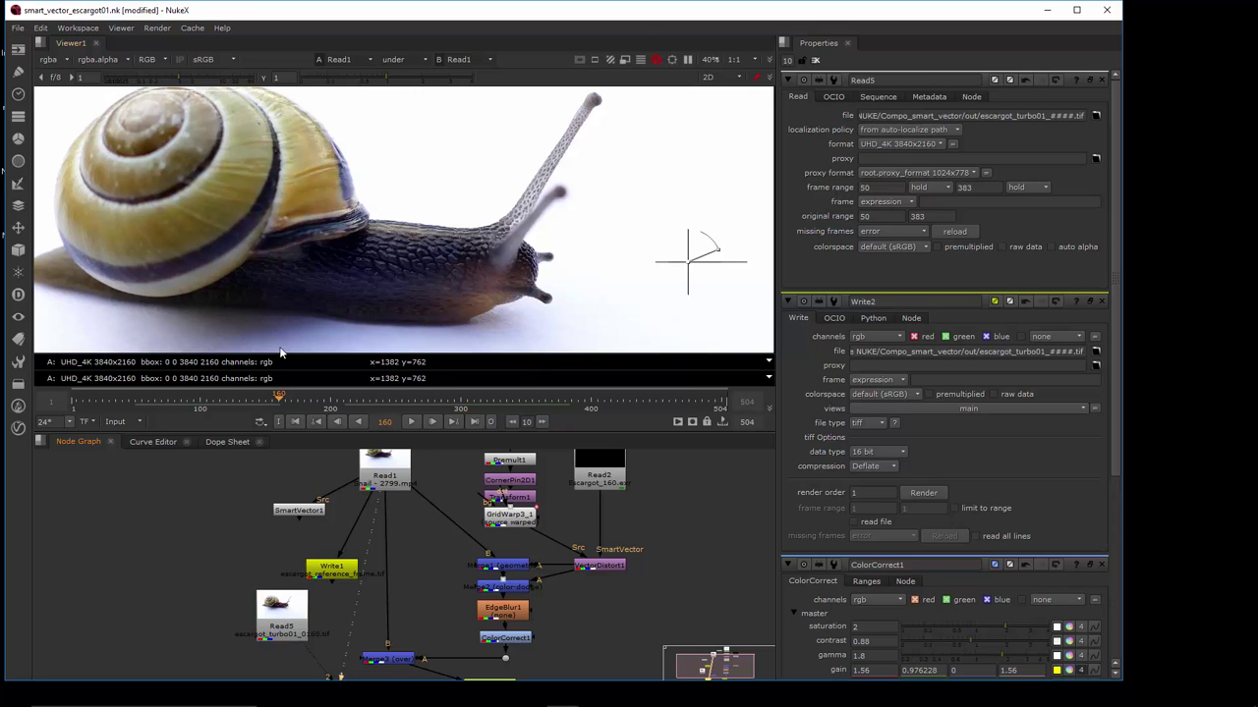
pyautogui.click(169, 402)
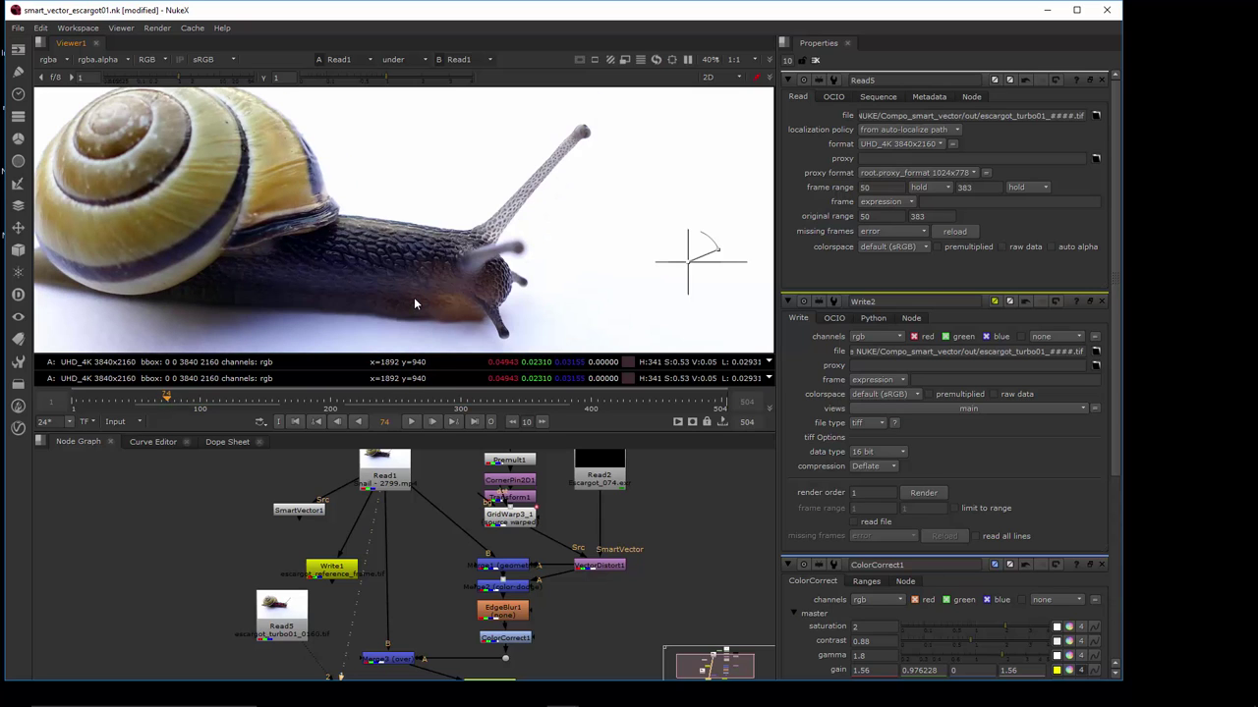
pyautogui.click(314, 394)
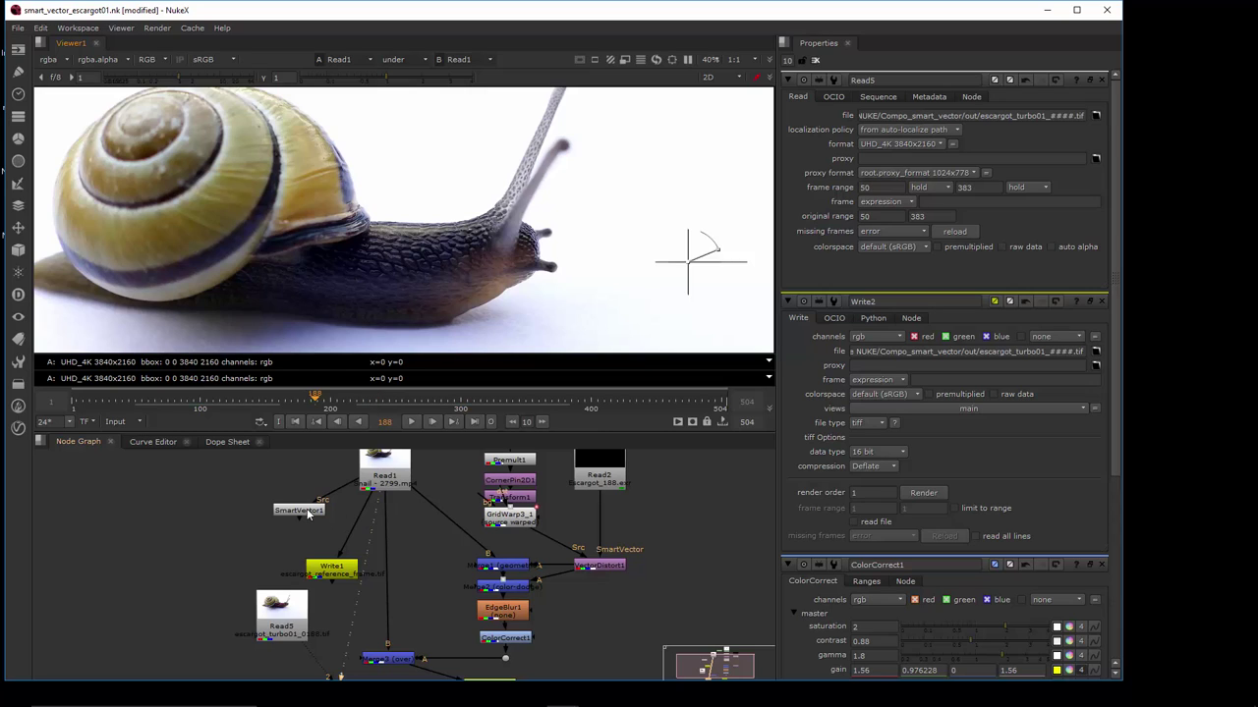
# Look up the SmartVector node in the node search with "sm" and close the search without adding a node
pyautogui.moveTo(308, 511); pyautogui.dragTo(316, 521)
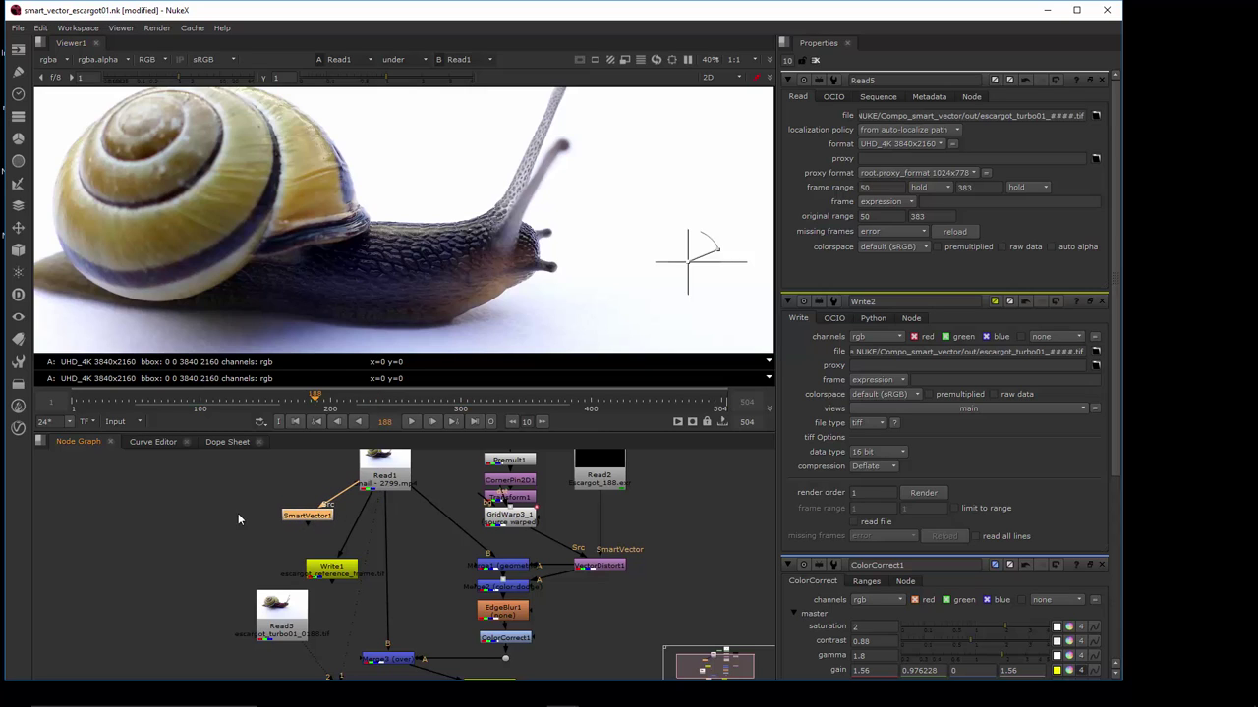
pyautogui.press('Tab')
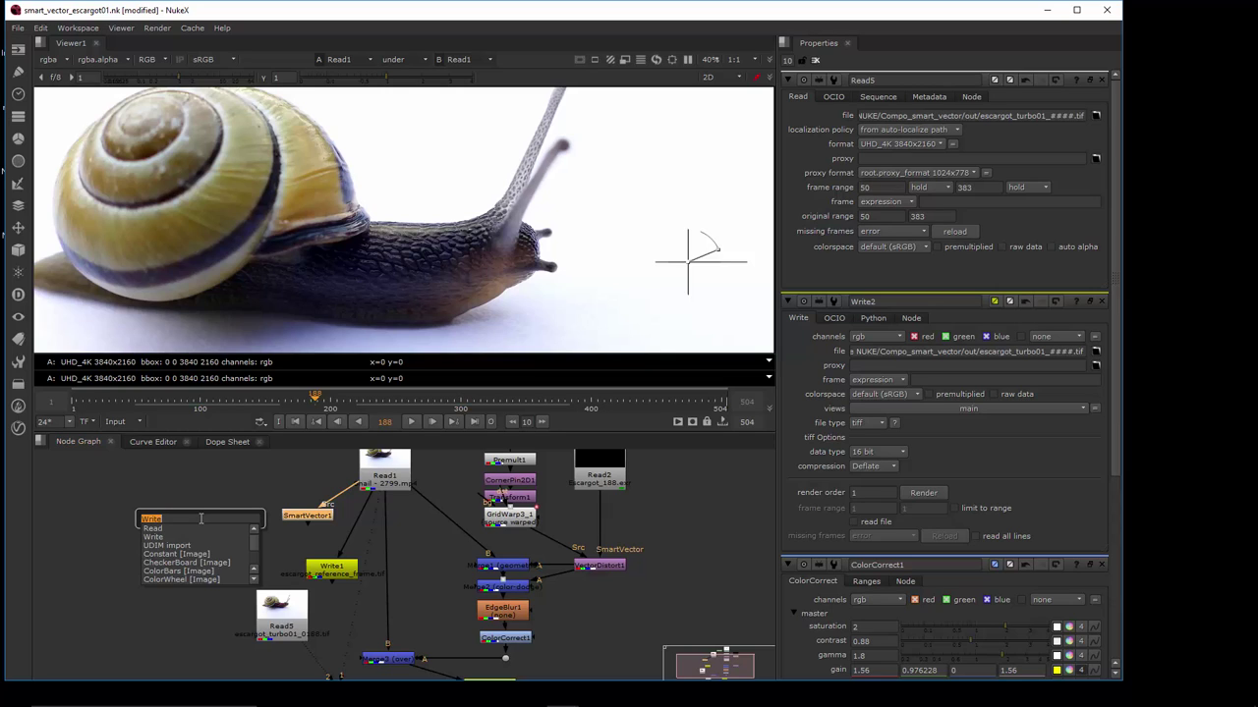
pyautogui.write('sm')
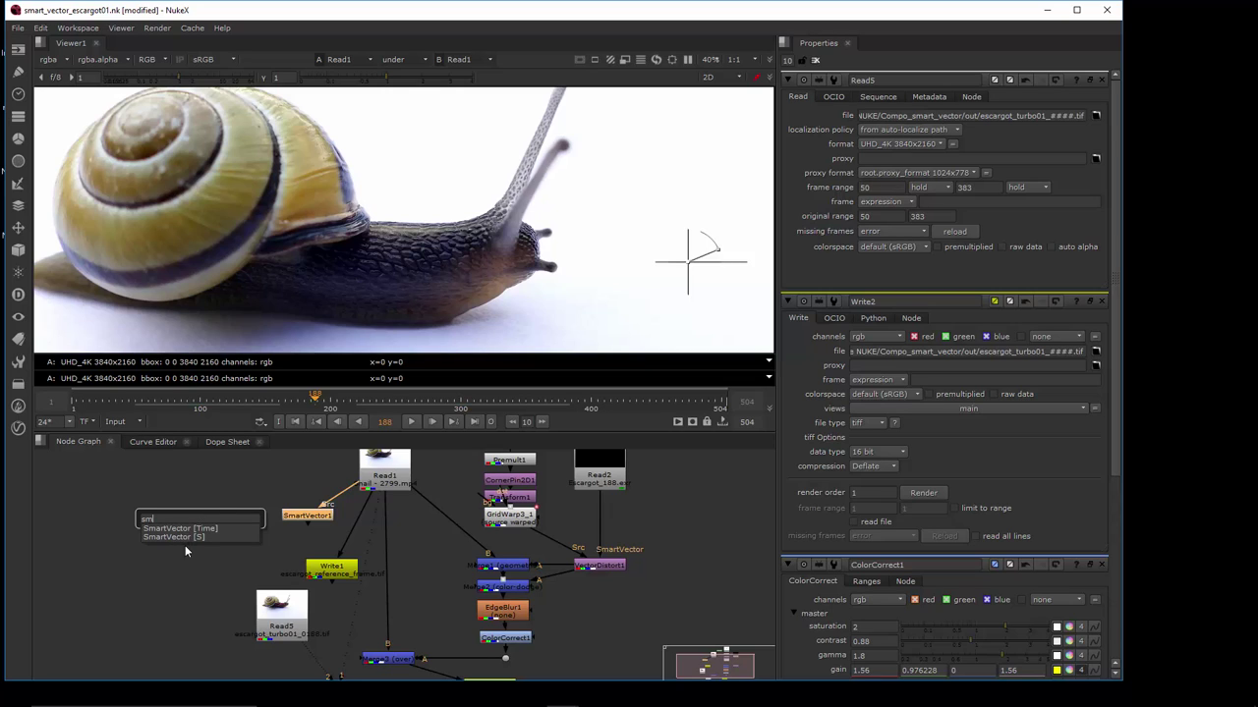
pyautogui.click(256, 491)
# Open the properties of the SmartVector1 node connected to Read1
pyautogui.click(297, 519)
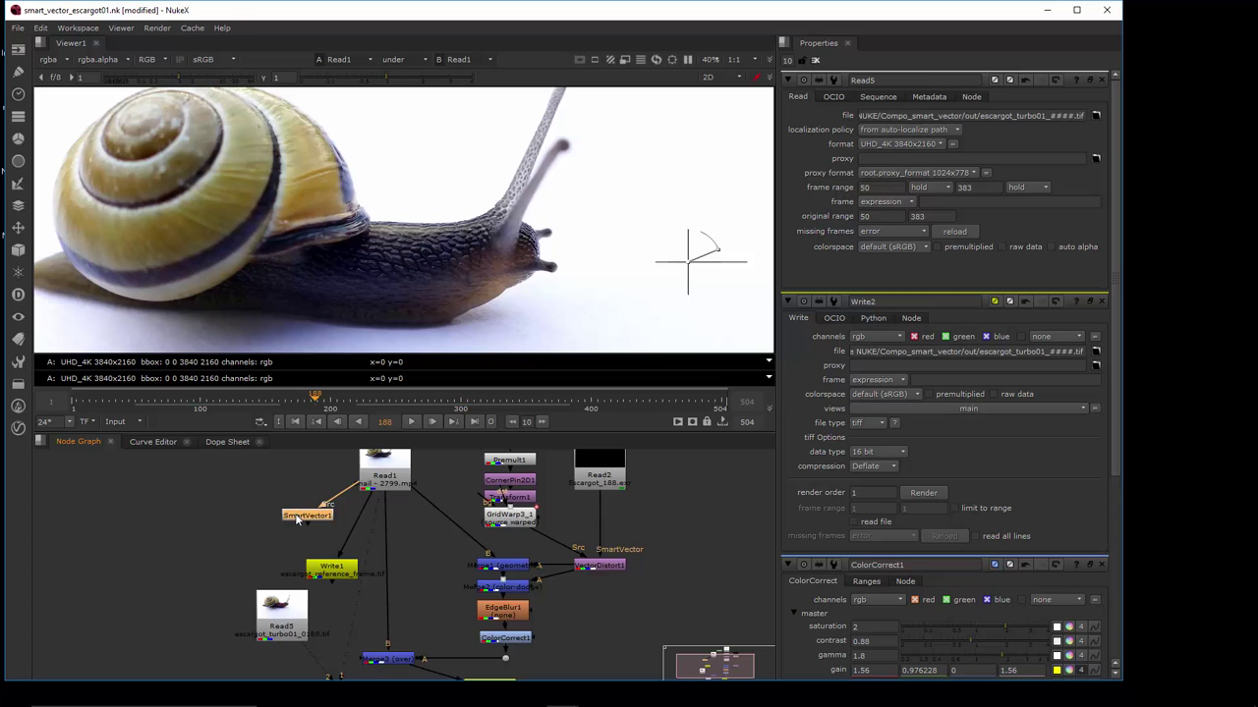
pyautogui.doubleClick(298, 518)
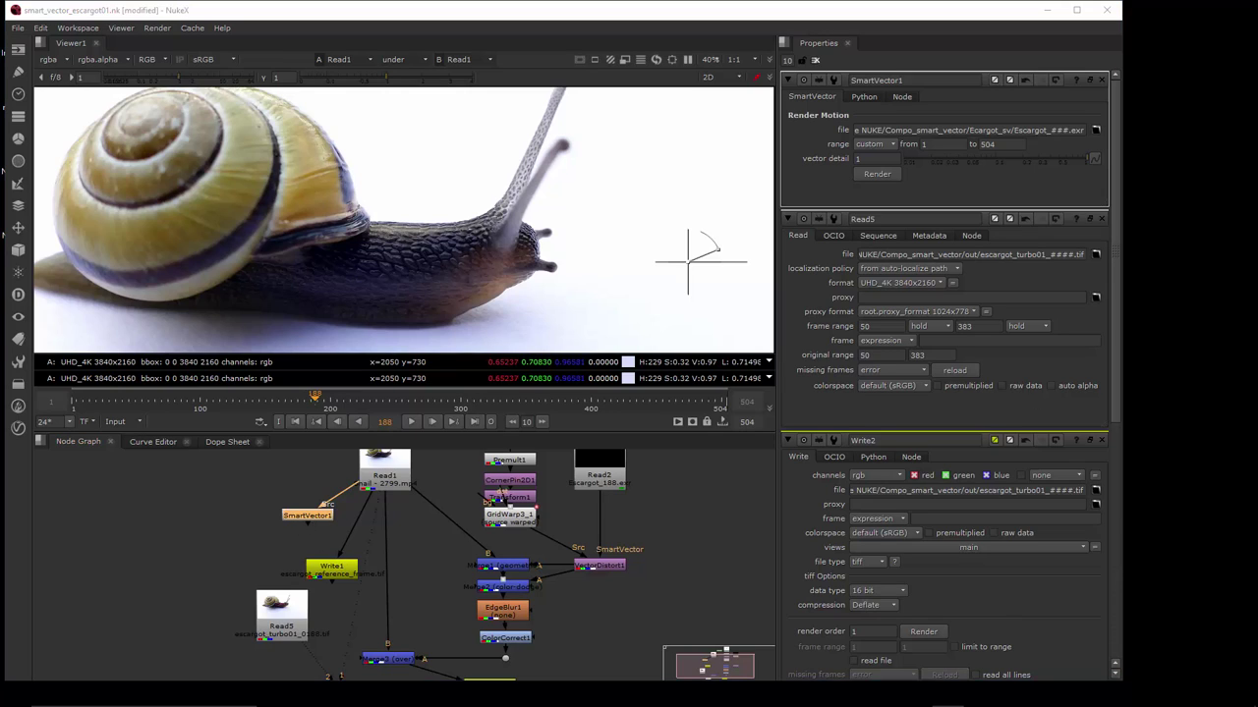
pyautogui.click(310, 519)
# Switch to File Explorer to inspect the Escargot EXR sequence in the Ecargot_sv folder, and return to the Nuke script
pyautogui.moveTo(1256, 54); pyautogui.dragTo(543, 149)
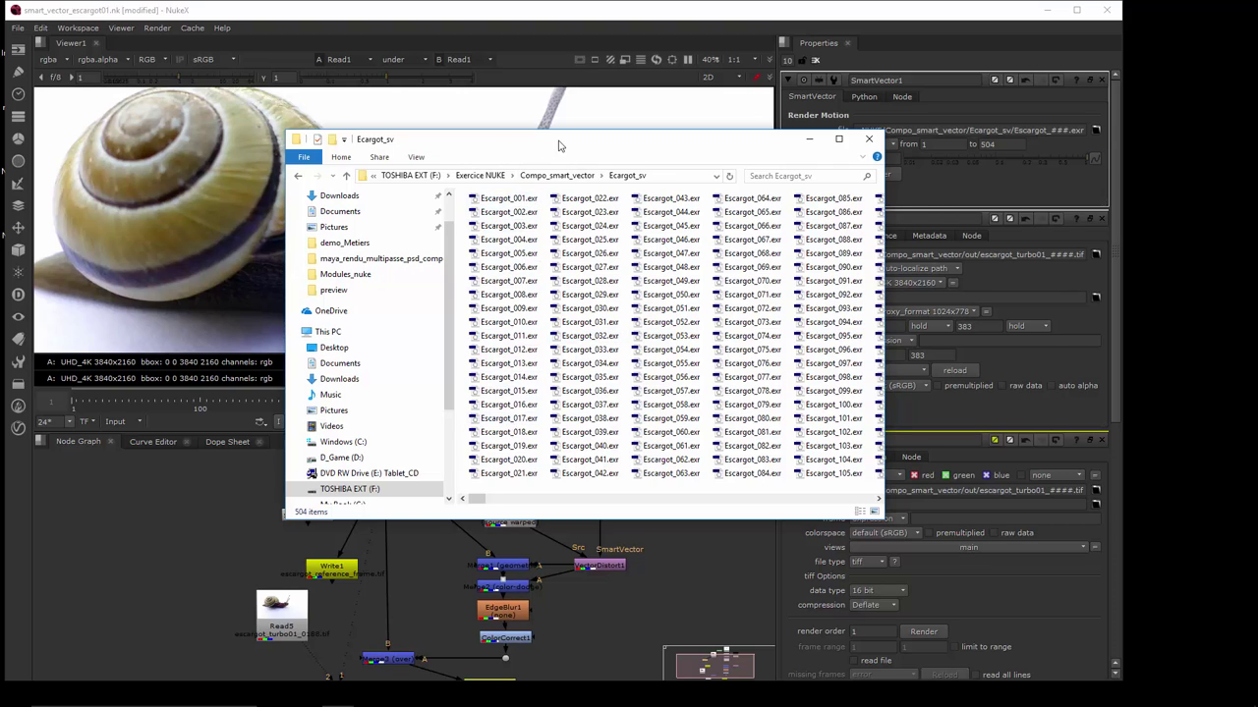
pyautogui.moveTo(593, 131); pyautogui.dragTo(593, 139)
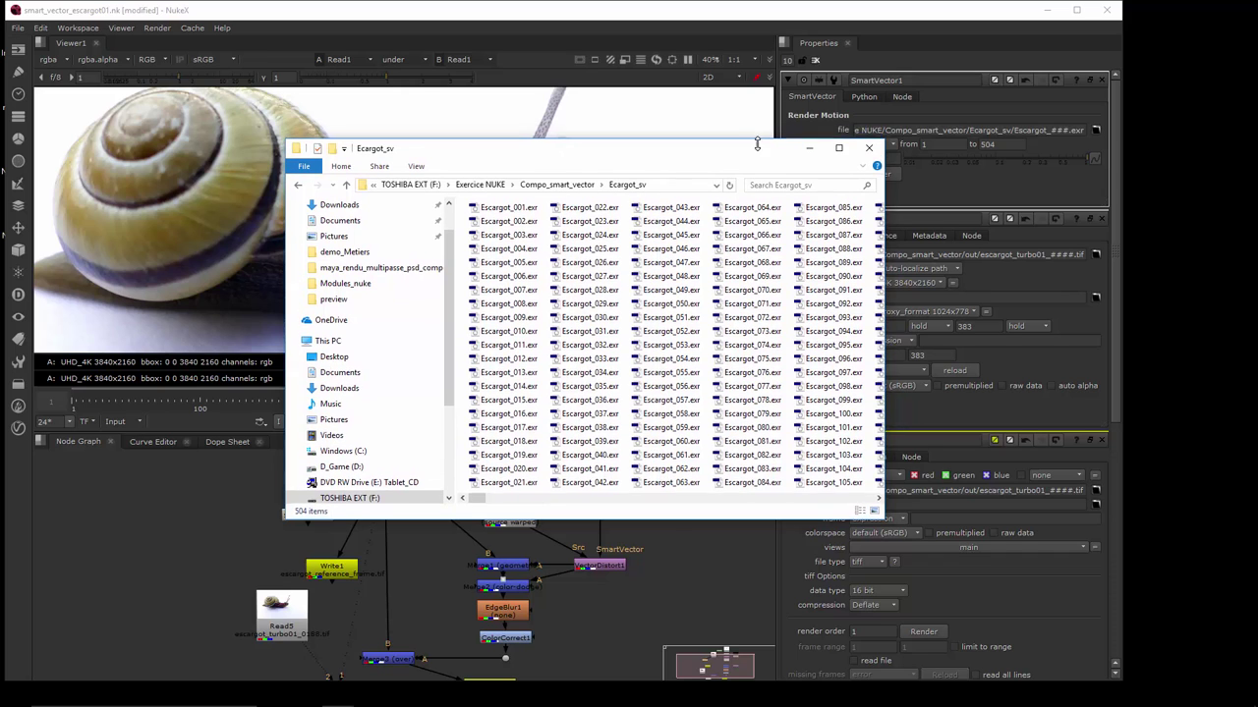
pyautogui.moveTo(732, 150); pyautogui.dragTo(854, 151)
pyautogui.click(688, 261)
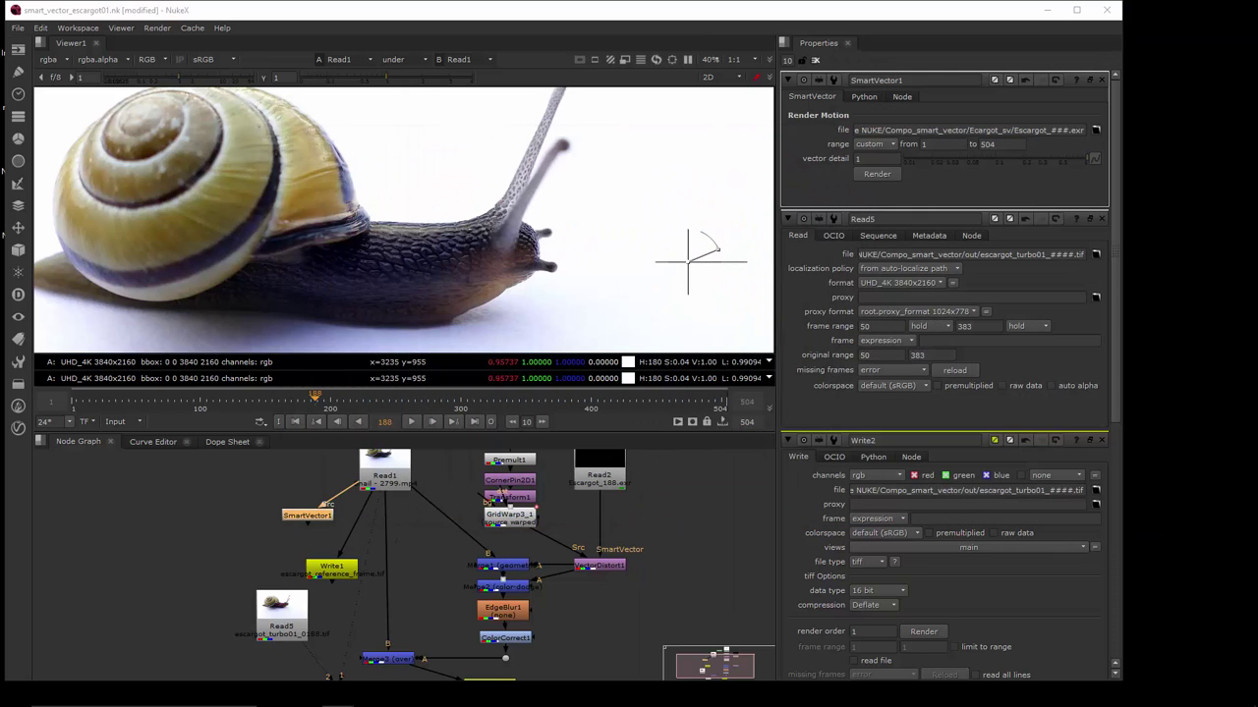
# Show the Read2 EXR sequence in the viewer and open its properties
pyautogui.click(606, 473)
pyautogui.moveTo(606, 472); pyautogui.dragTo(605, 479)
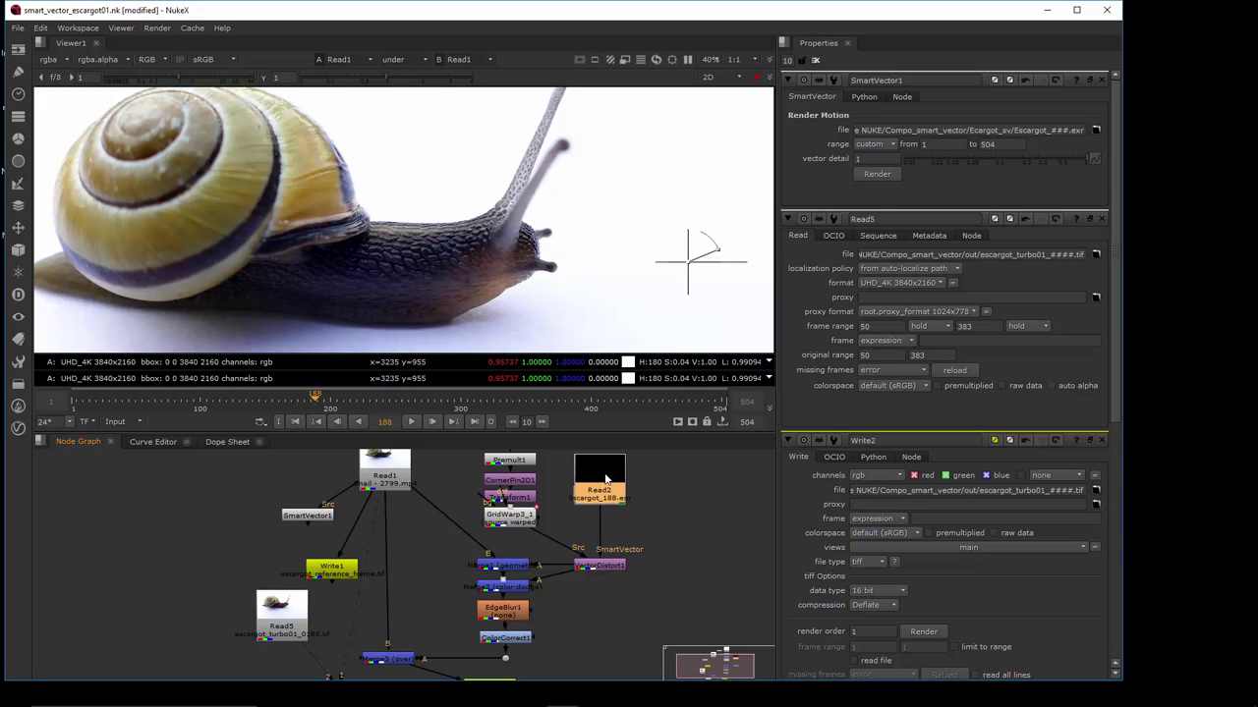
pyautogui.press('1')
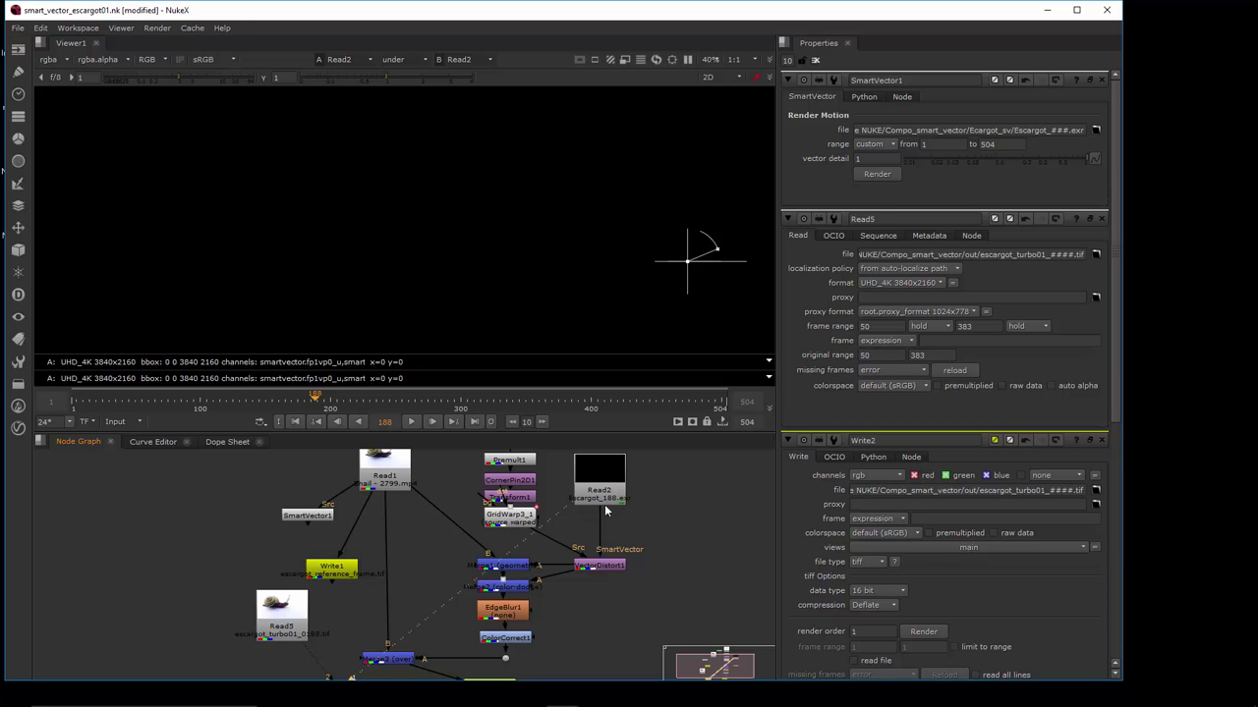
pyautogui.doubleClick(609, 484)
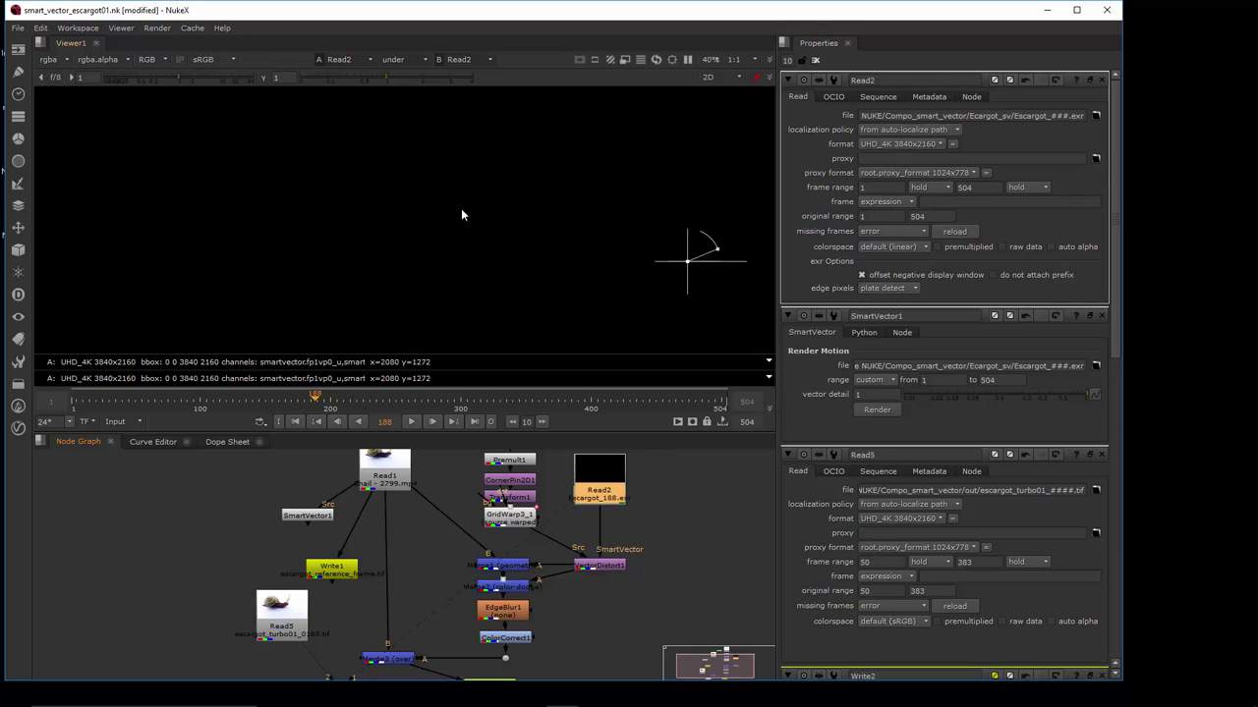
# Display the smartvector layer in the viewer and inspect the motion vectors at several frames, ending at frame 329
pyautogui.click(57, 60)
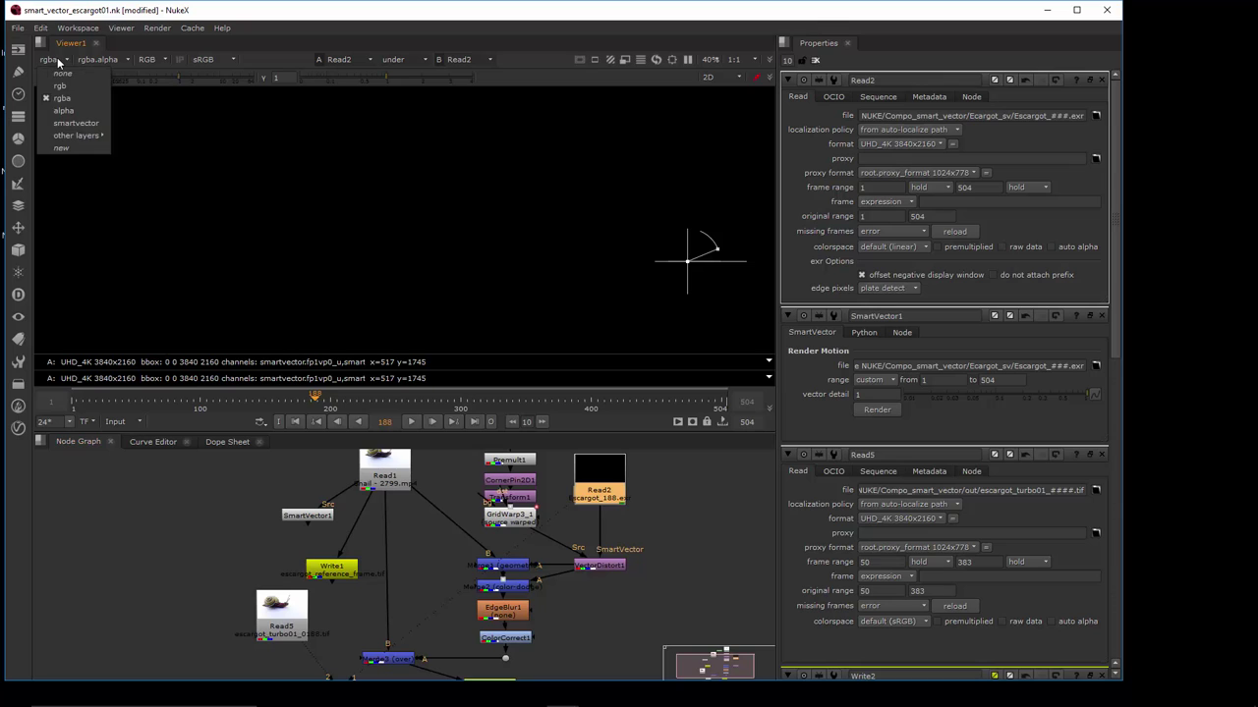
pyautogui.click(76, 123)
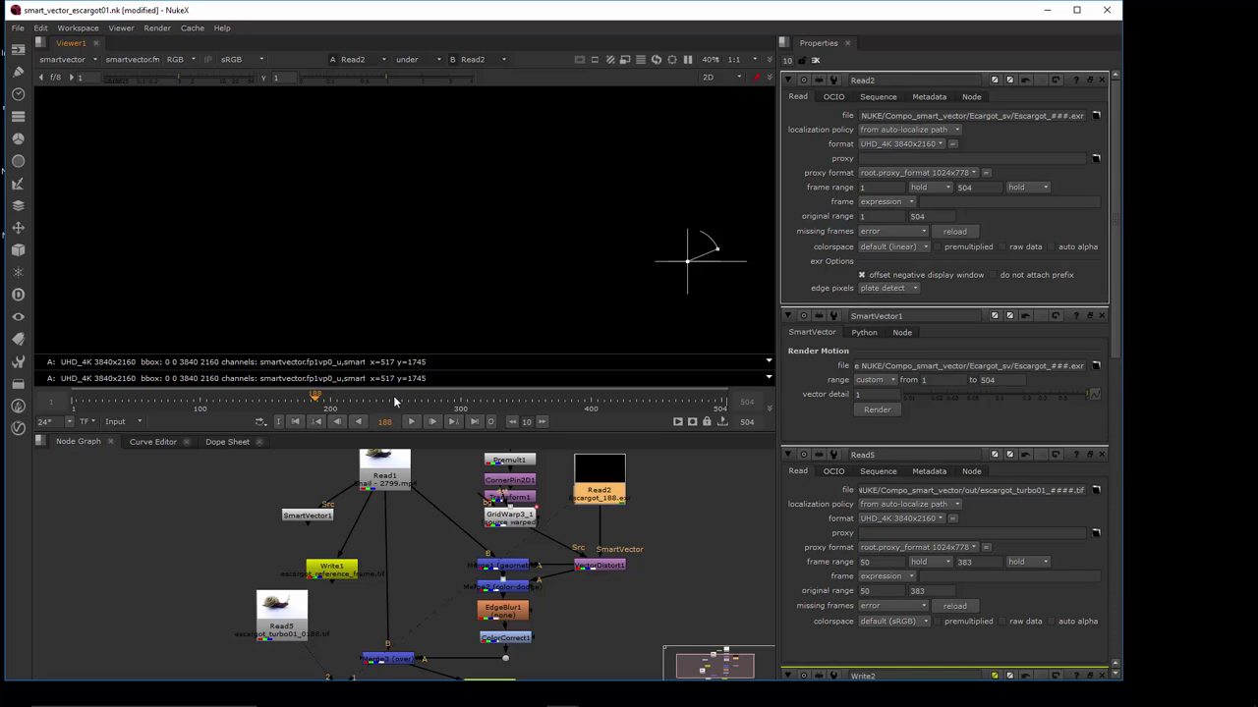
pyautogui.moveTo(400, 390); pyautogui.dragTo(259, 399)
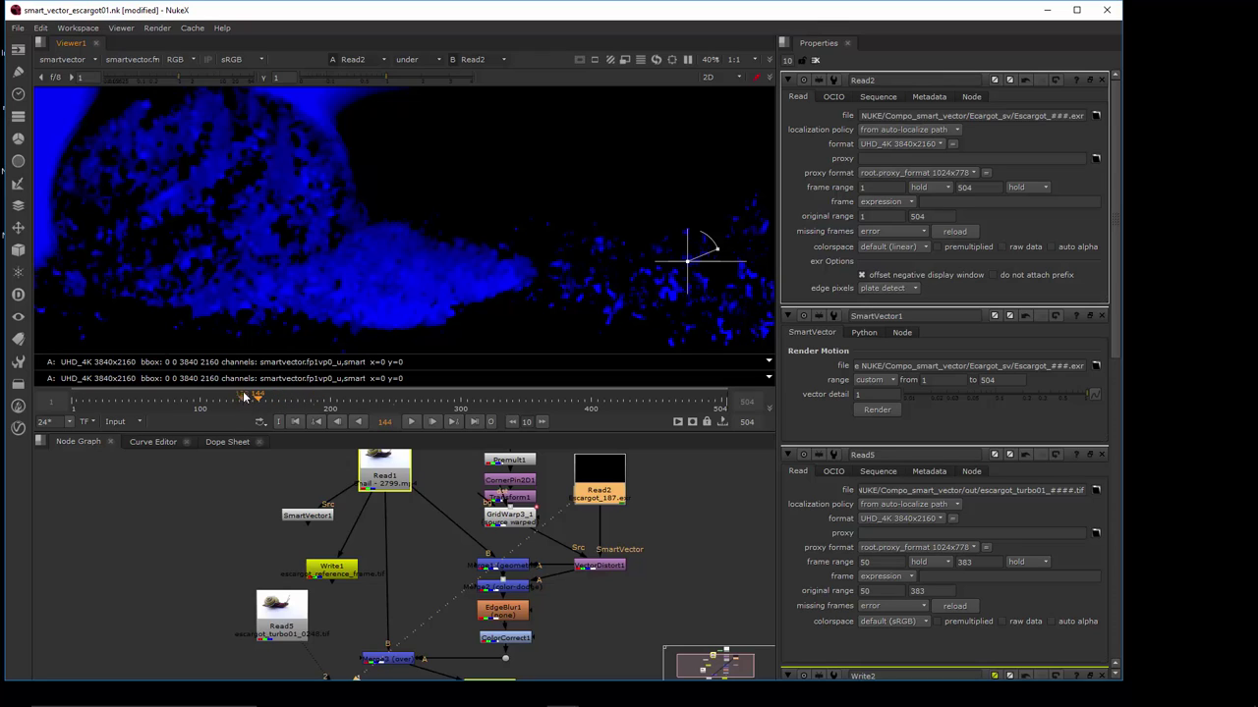
pyautogui.click(353, 401)
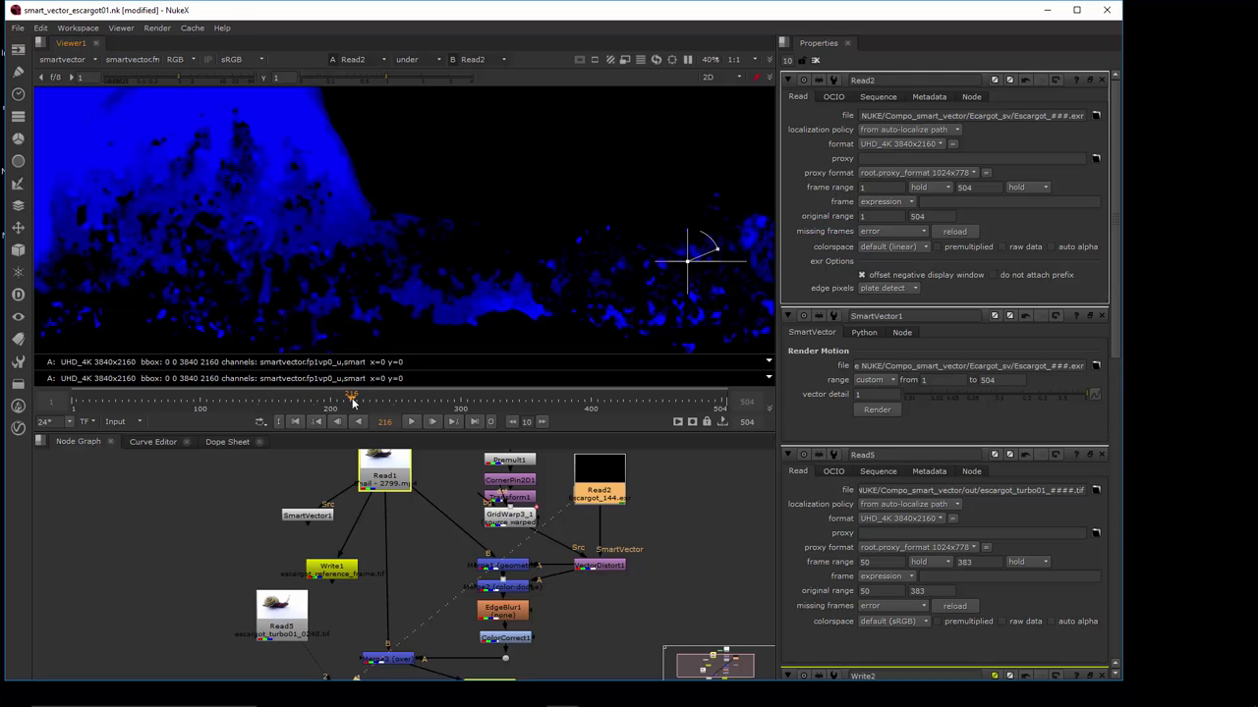
pyautogui.click(381, 400)
pyautogui.click(411, 400)
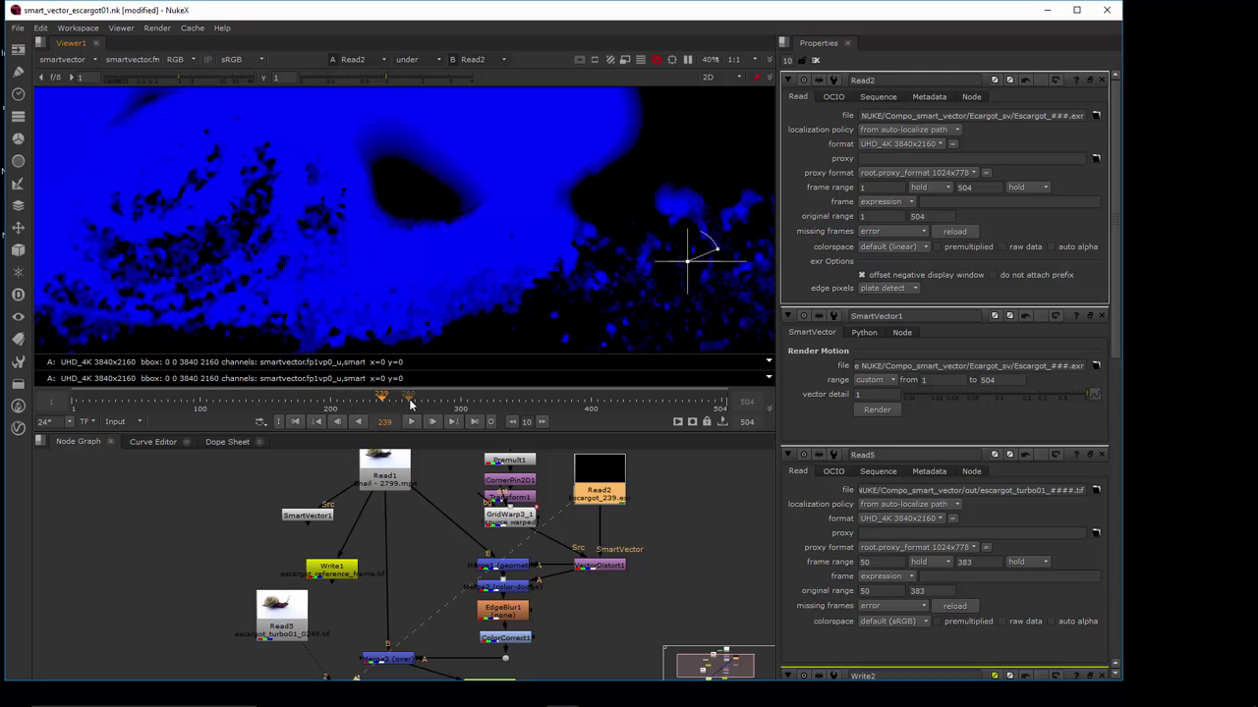
pyautogui.click(464, 403)
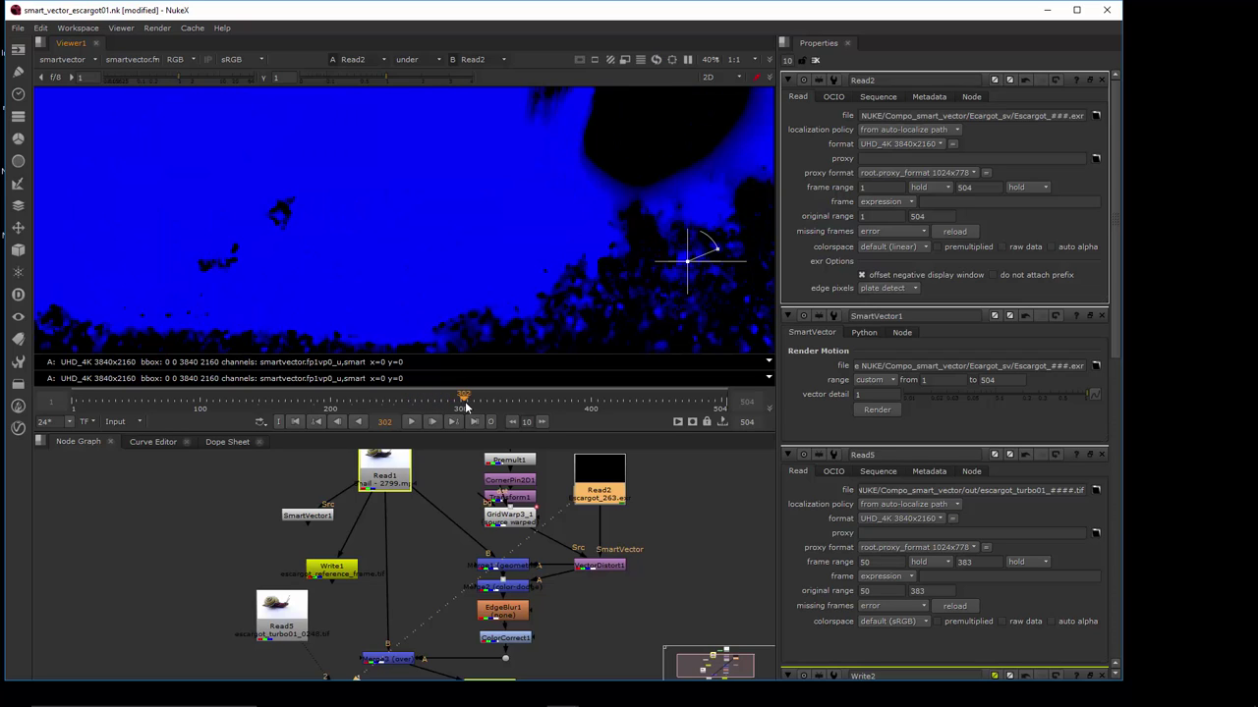
pyautogui.click(500, 403)
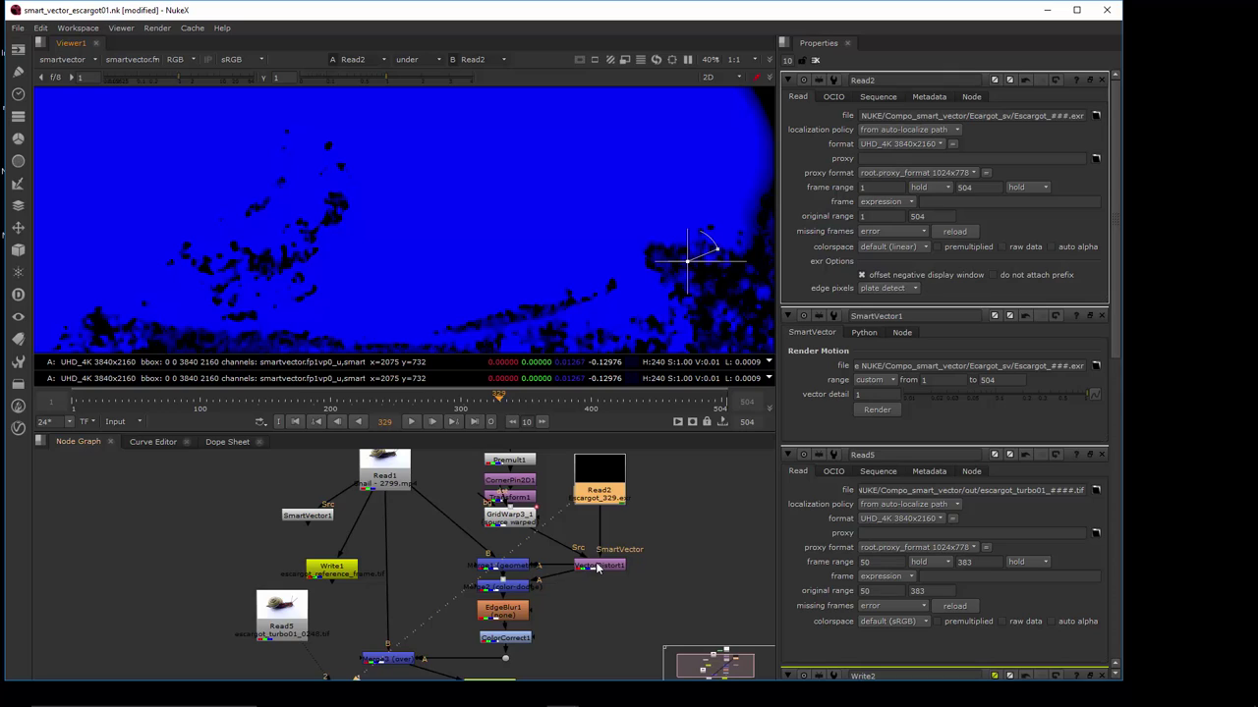
# Look up VectorDistort in the node search with "vecto" and close the search without adding a node
pyautogui.moveTo(596, 568); pyautogui.dragTo(600, 574)
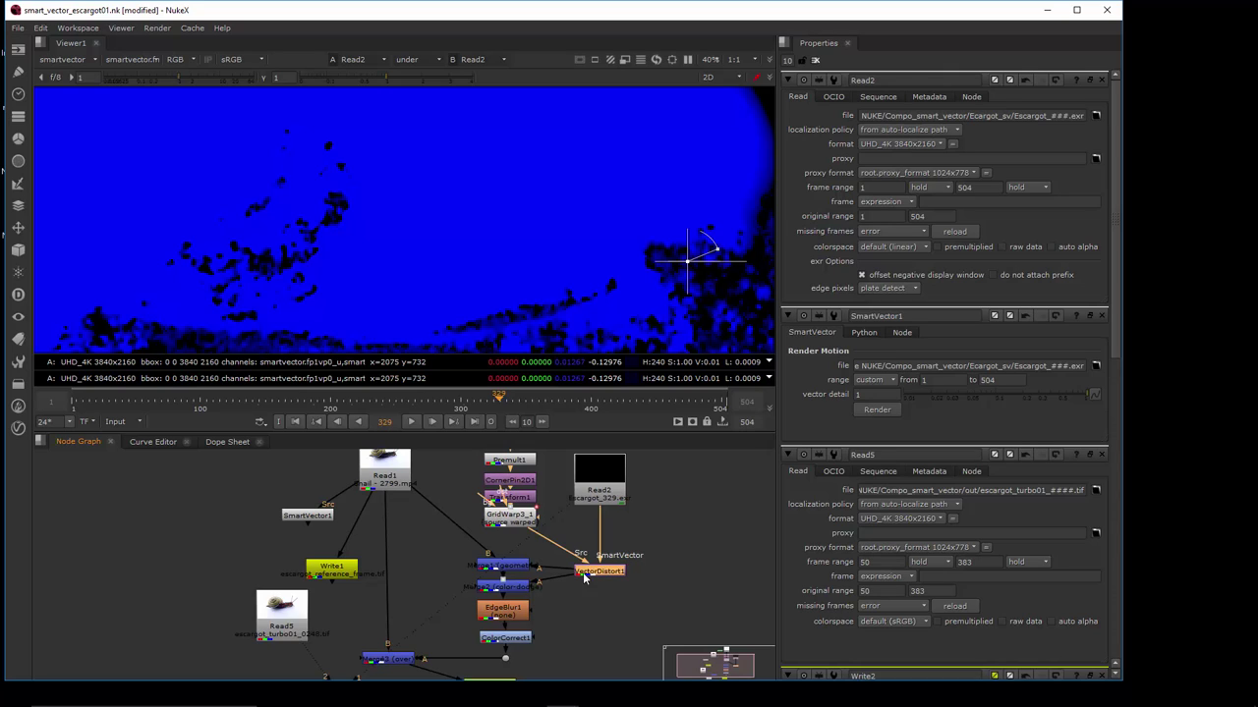
pyautogui.click(604, 600)
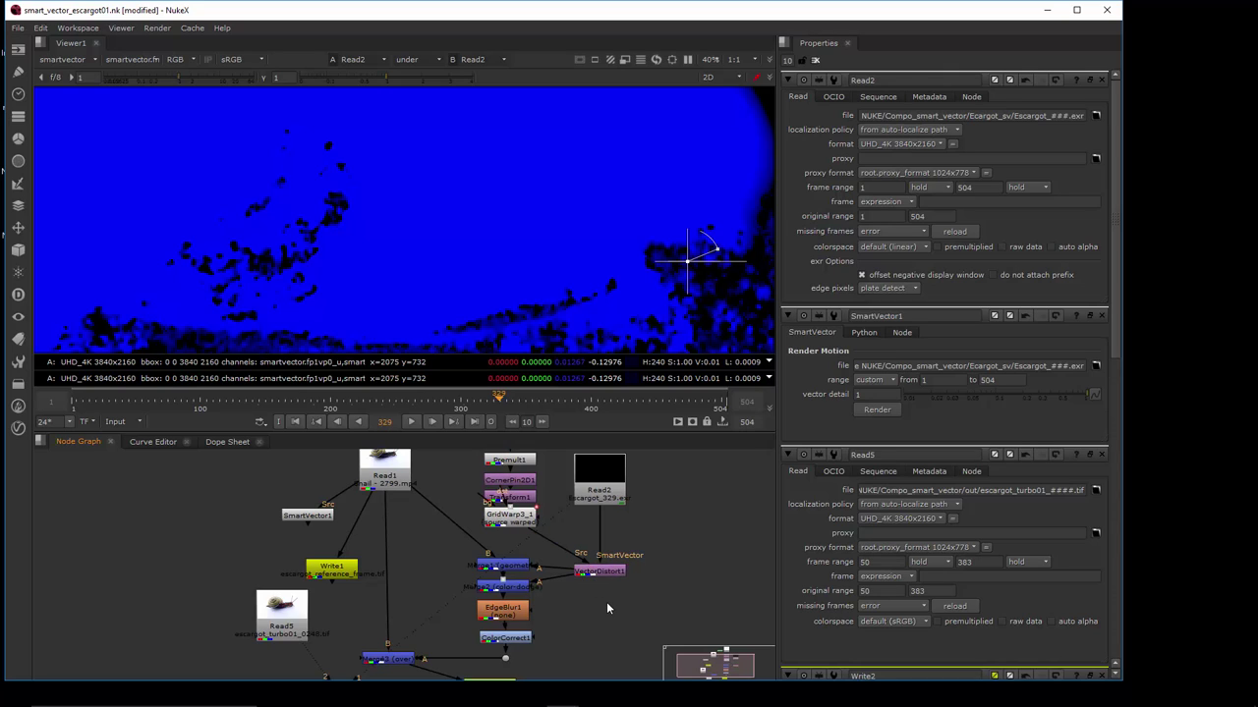
pyautogui.press('Tab')
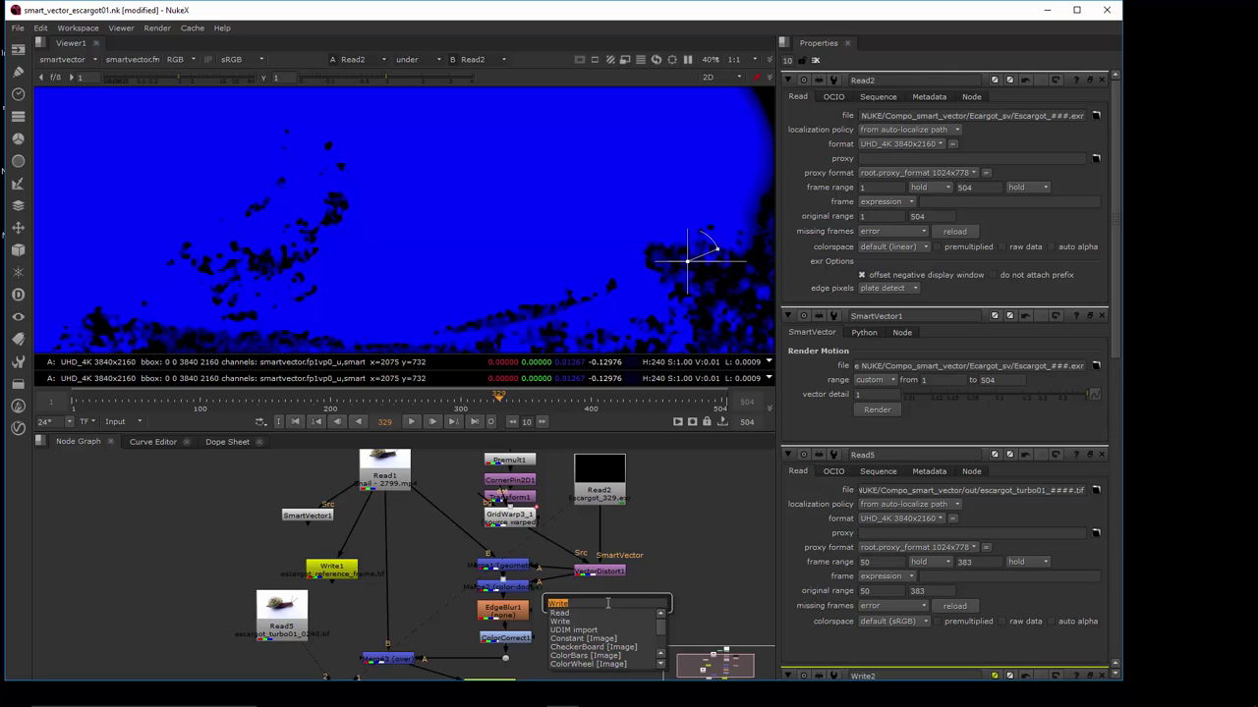
pyautogui.write('vecto')
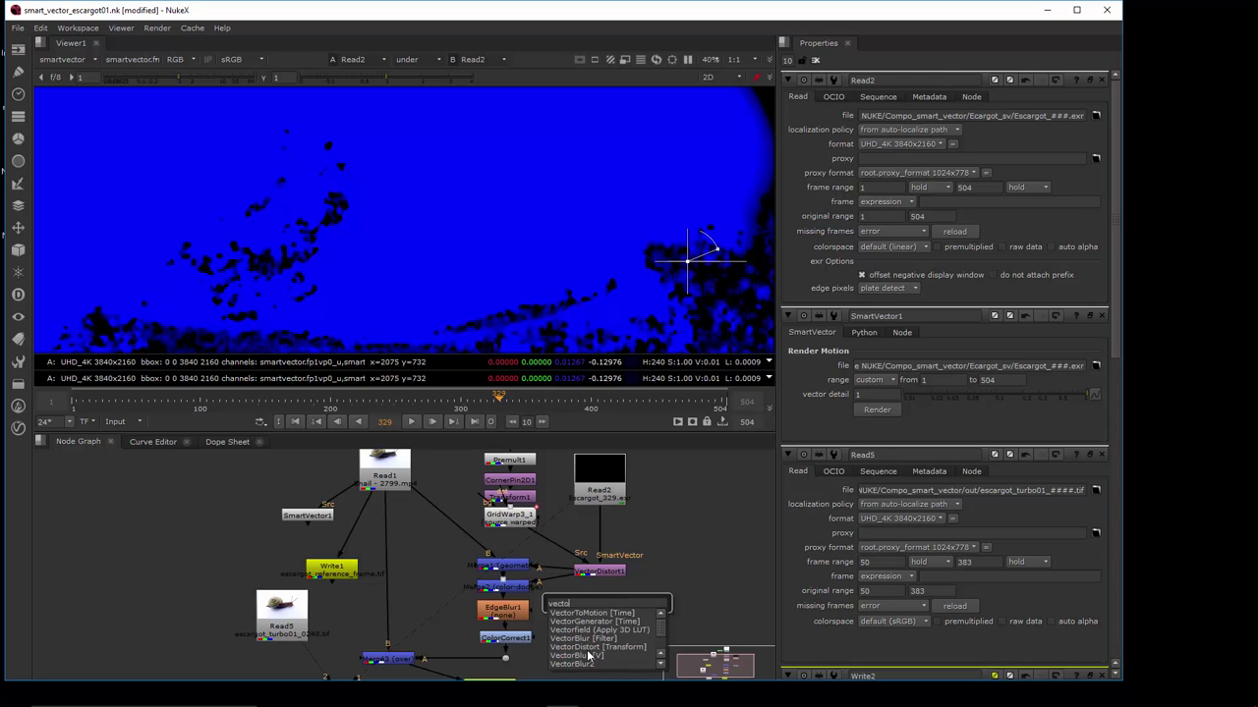
pyautogui.click(711, 576)
# Examine the Src and SmartVector input connections of the VectorDistort1 node in the node graph
pyautogui.click(590, 572)
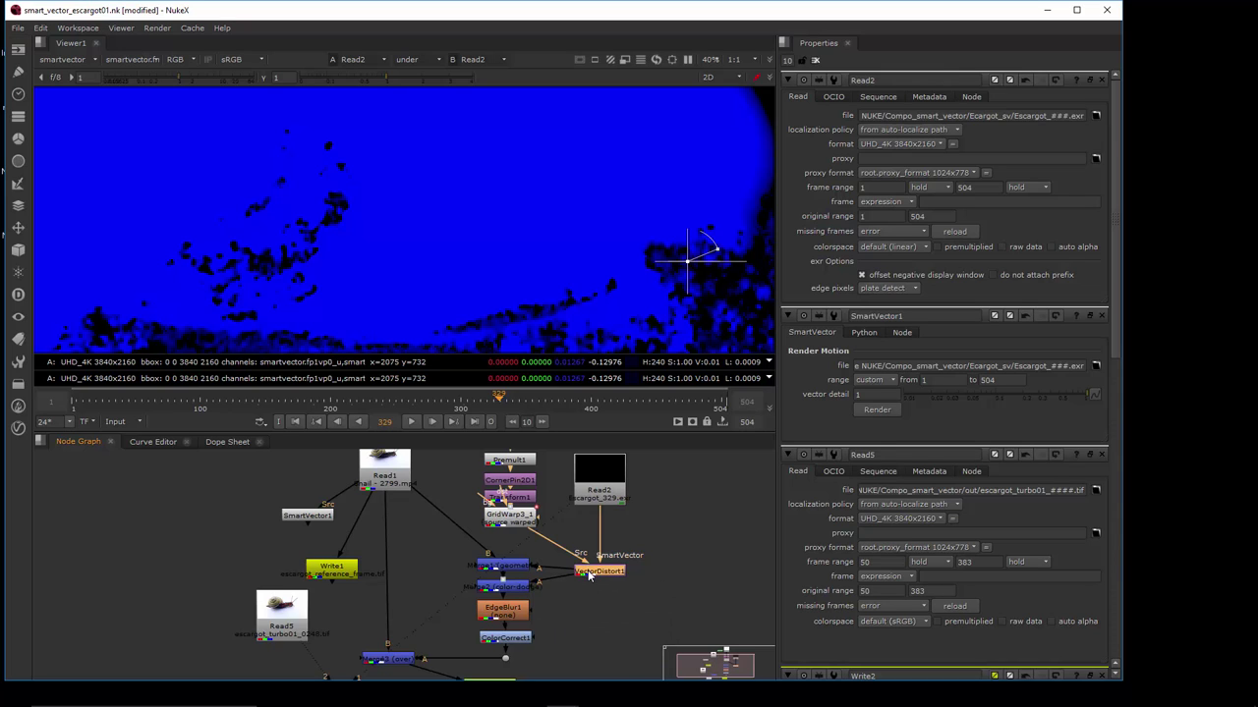
pyautogui.scroll(1, 594, 588)
pyautogui.scroll(3, 593, 590)
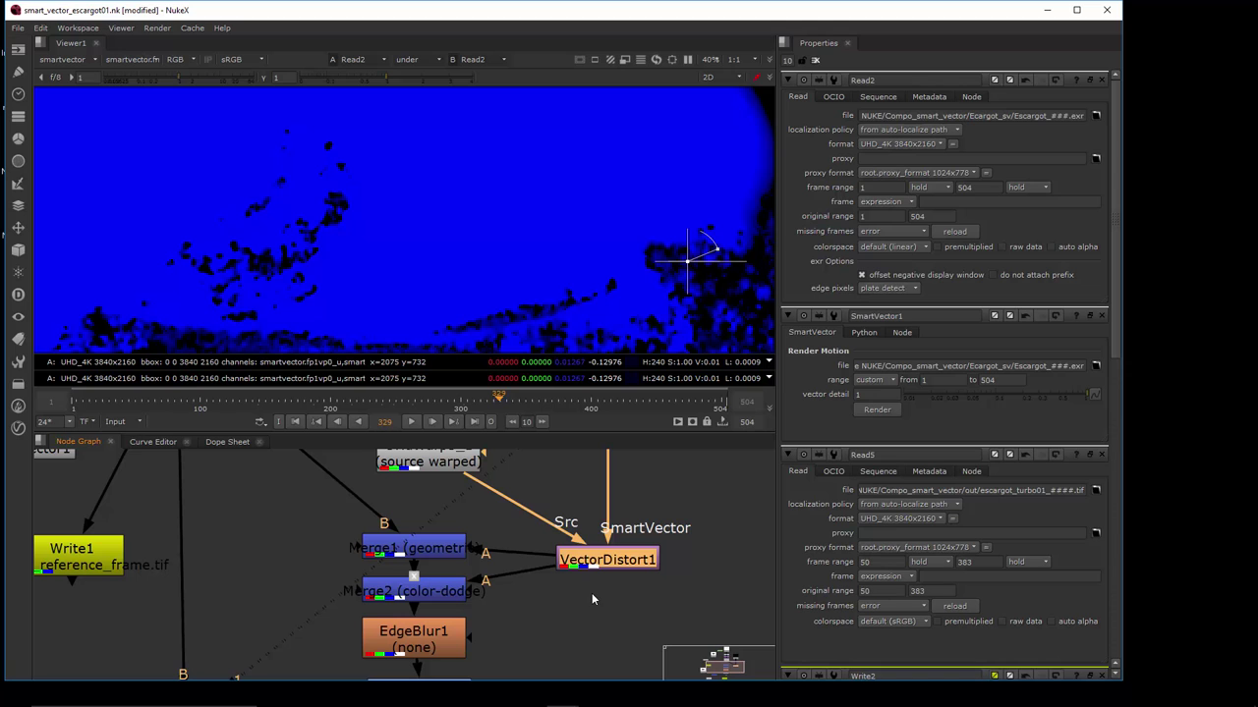
pyautogui.scroll(-1, 592, 593)
pyautogui.scroll(1, 593, 592)
pyautogui.moveTo(593, 593); pyautogui.dragTo(536, 653, button='middle')
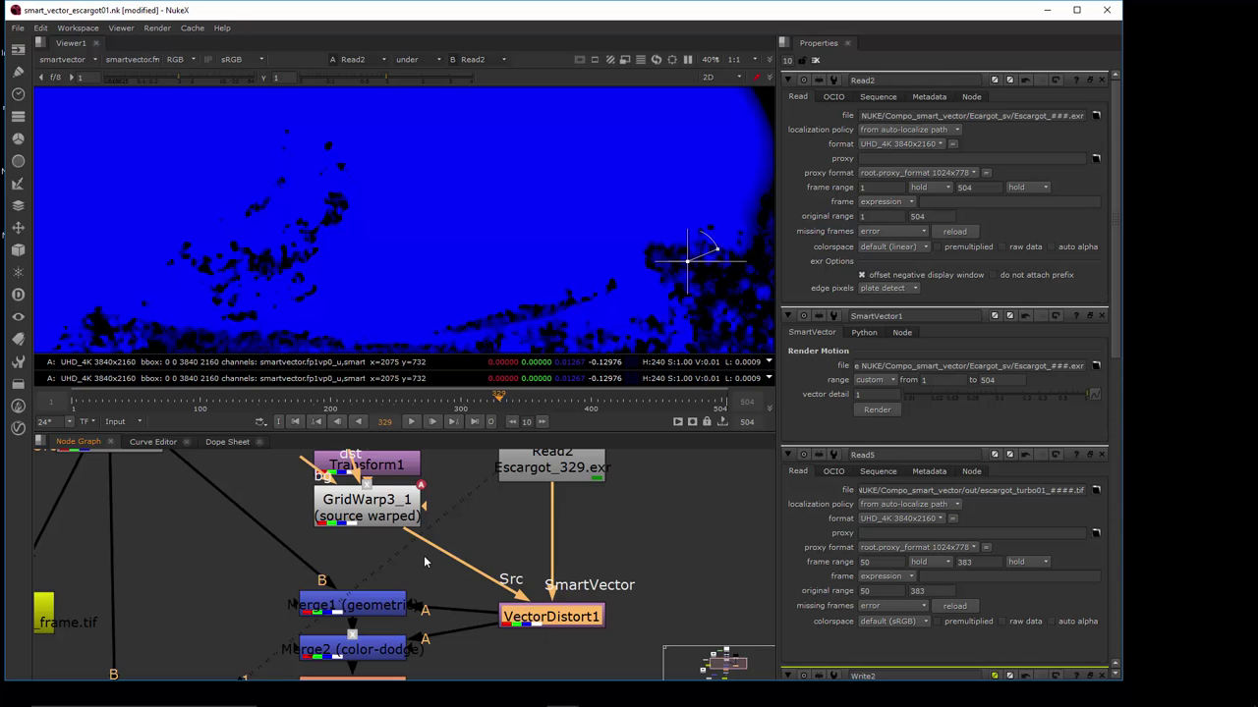
# Trace the Src branch upstream from GridWarp3_1 and select the Read4 logo_turbo.tif node at its start
pyautogui.scroll(-1, 434, 588)
pyautogui.scroll(-1, 433, 587)
pyautogui.moveTo(411, 536)
pyautogui.mouseDown()
pyautogui.moveTo(422, 552)
pyautogui.moveTo(411, 554)
pyautogui.mouseUp()
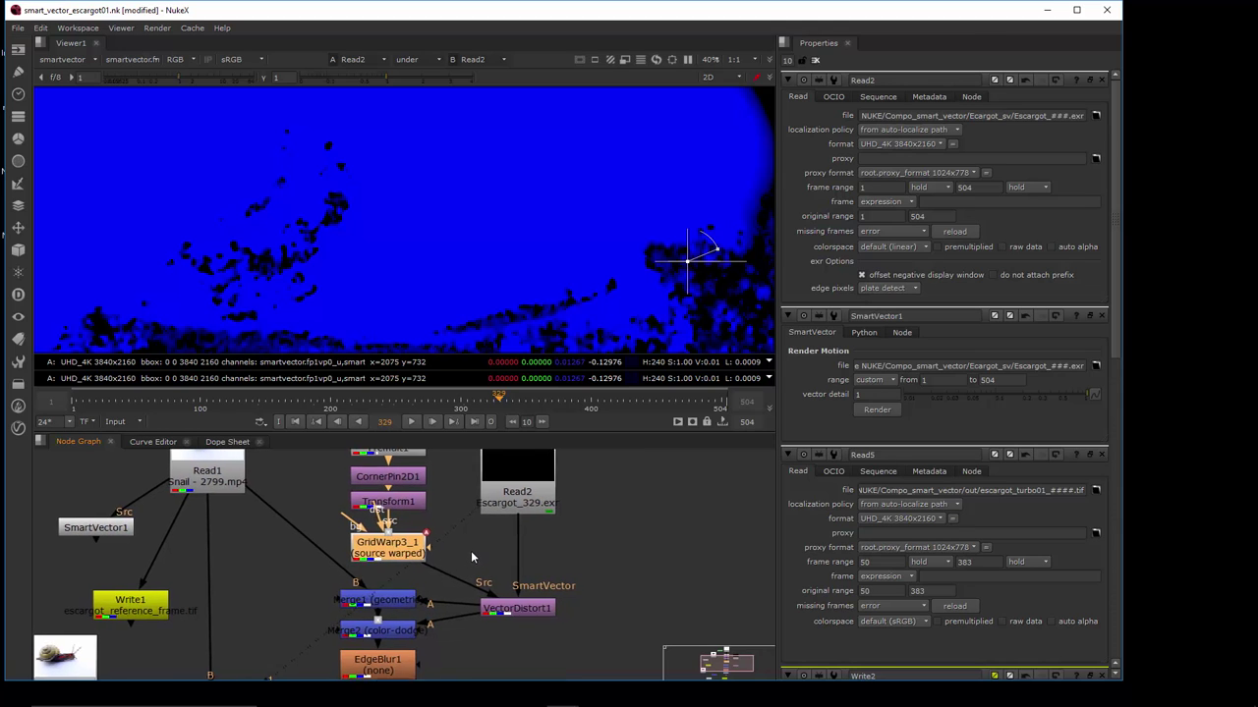
pyautogui.moveTo(470, 550); pyautogui.dragTo(468, 620, button='middle')
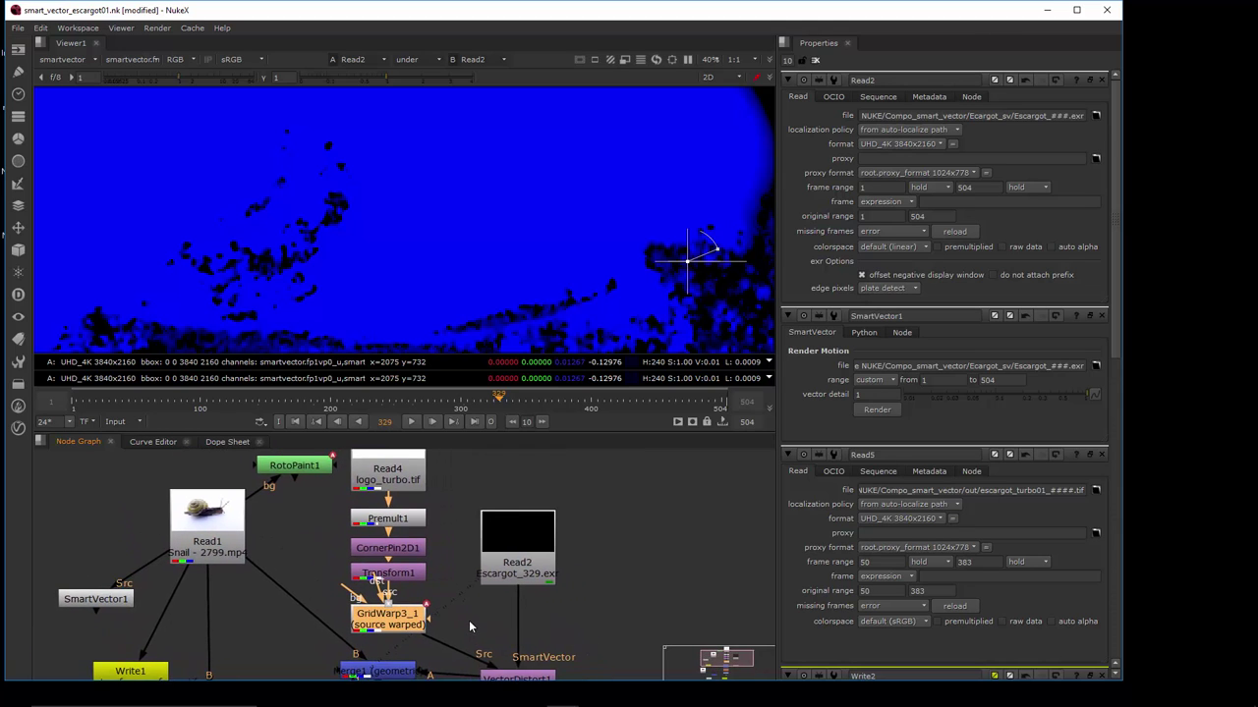
pyautogui.scroll(-1, 483, 608)
pyautogui.scroll(-1, 482, 608)
pyautogui.click(434, 495)
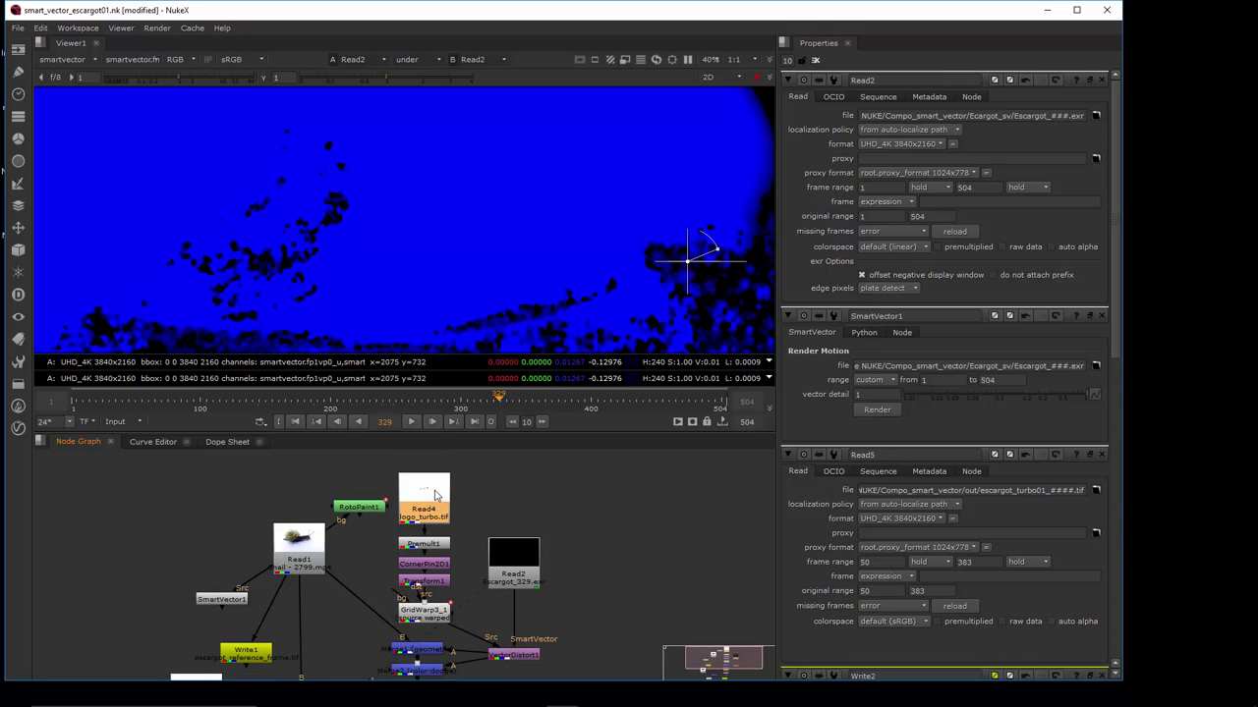
# Display the Read4 logo_turbo.tif node in the viewer and switch the viewed layer to rgba
pyautogui.press('1')
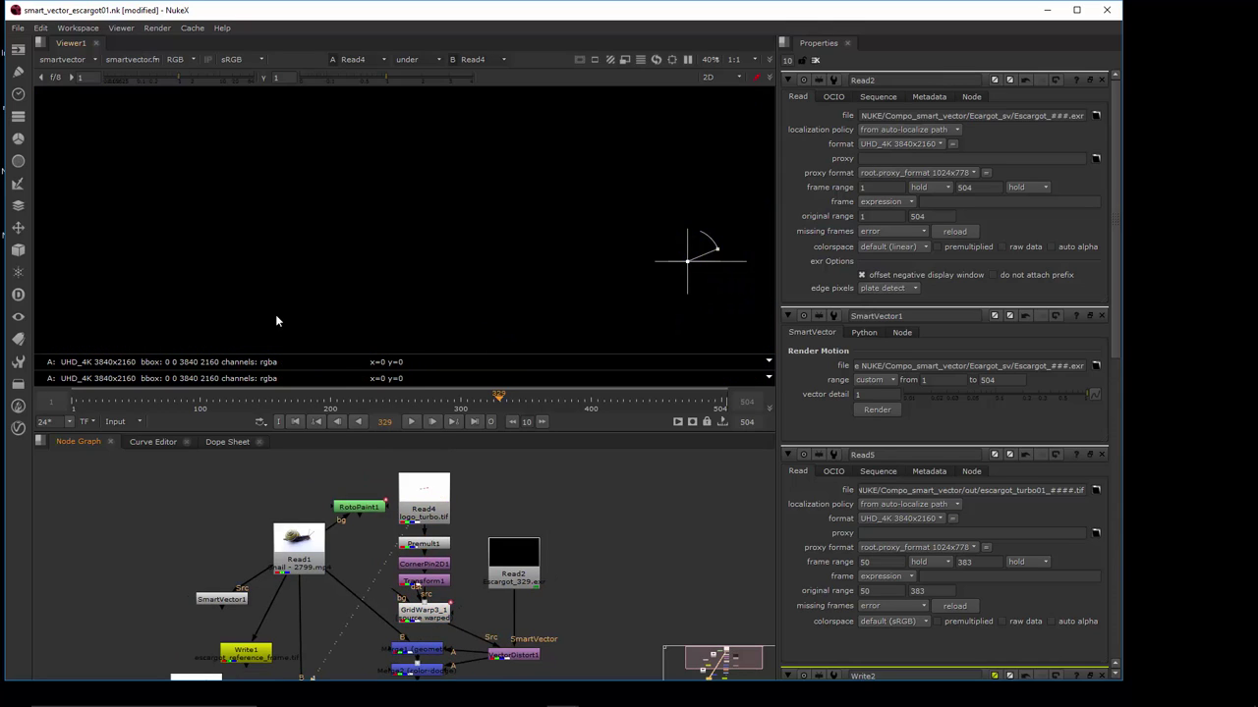
pyautogui.click(70, 60)
pyautogui.click(72, 98)
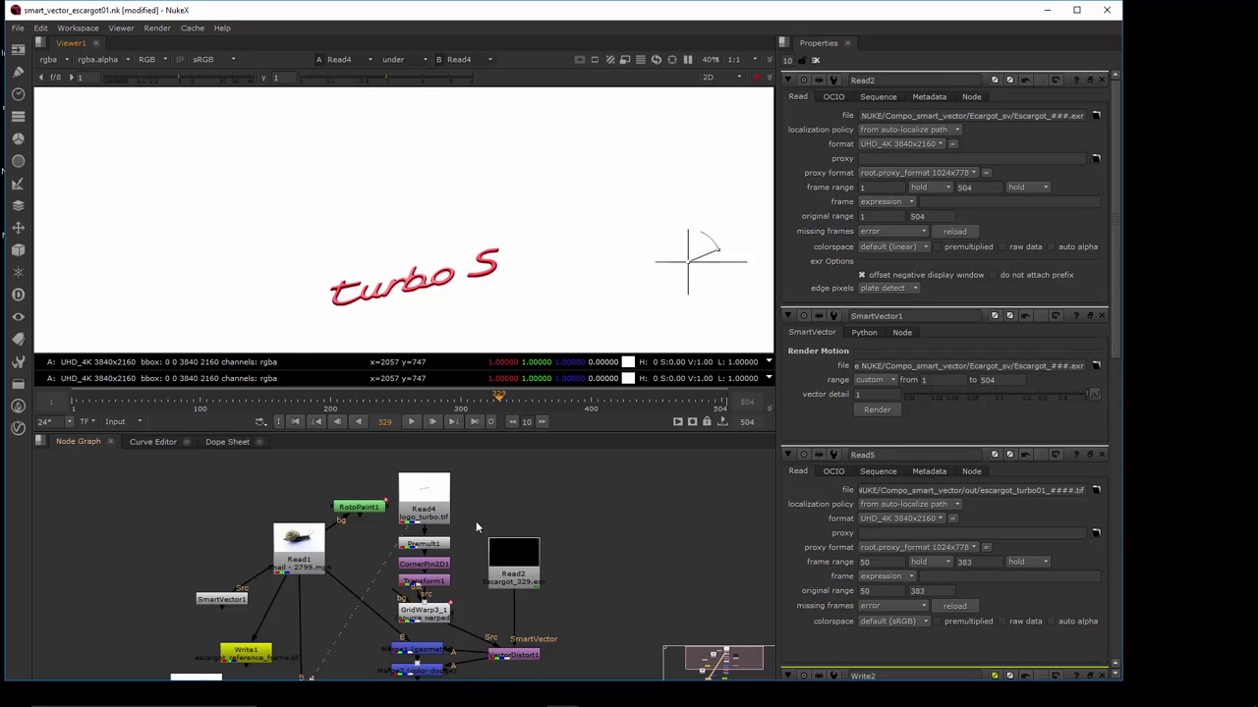
pyautogui.scroll(2, 472, 522)
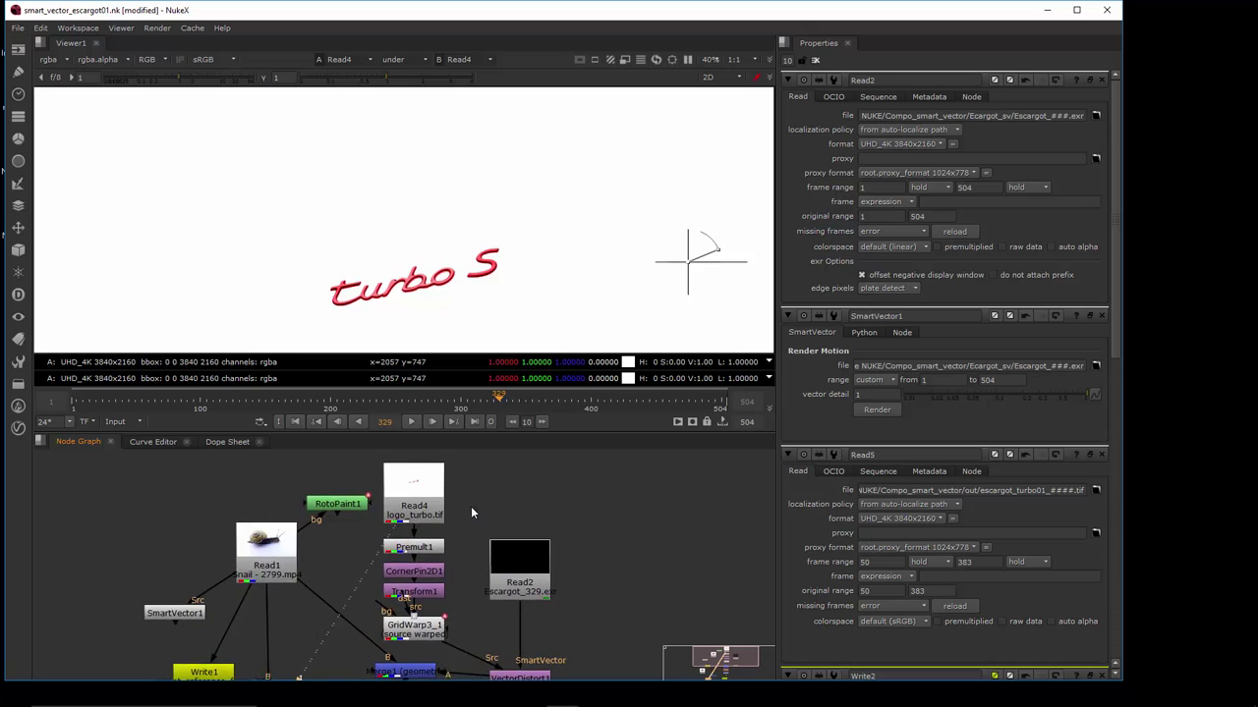
# Rearrange the node graph by moving SmartVector1 level with Read1 and Write1 up beneath it
pyautogui.moveTo(463, 483); pyautogui.dragTo(444, 431, button='middle')
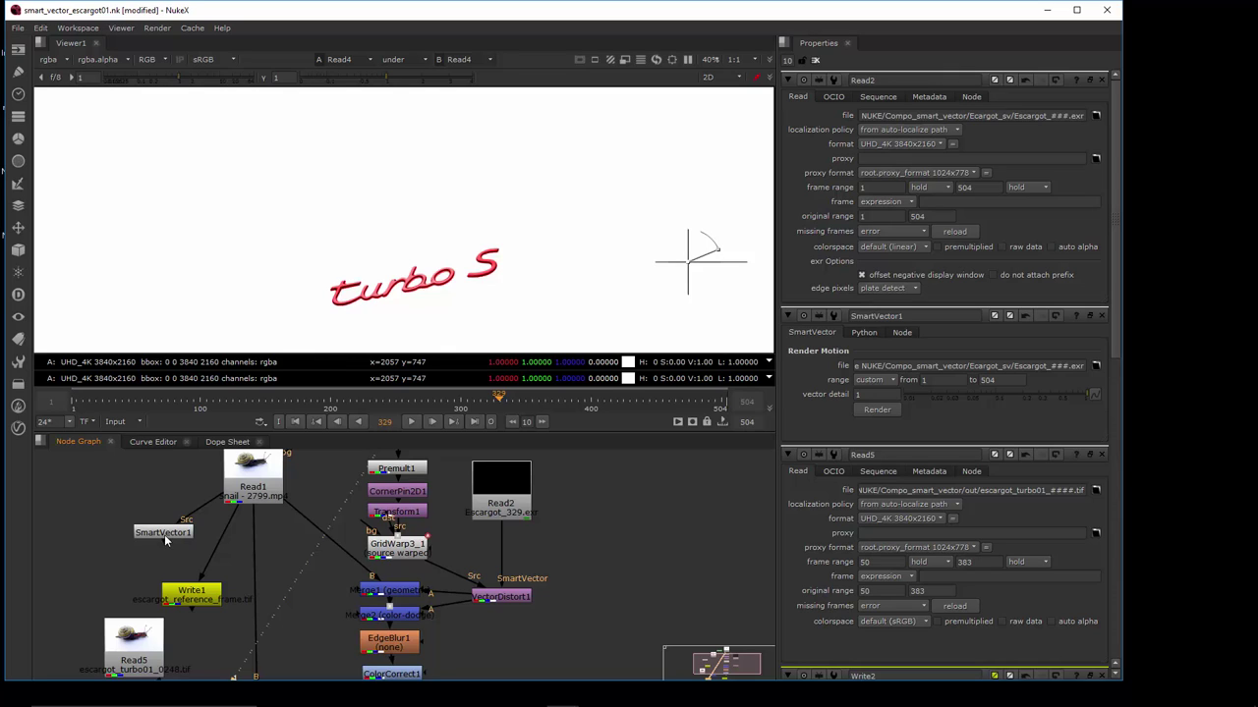
pyautogui.moveTo(169, 536); pyautogui.dragTo(155, 478)
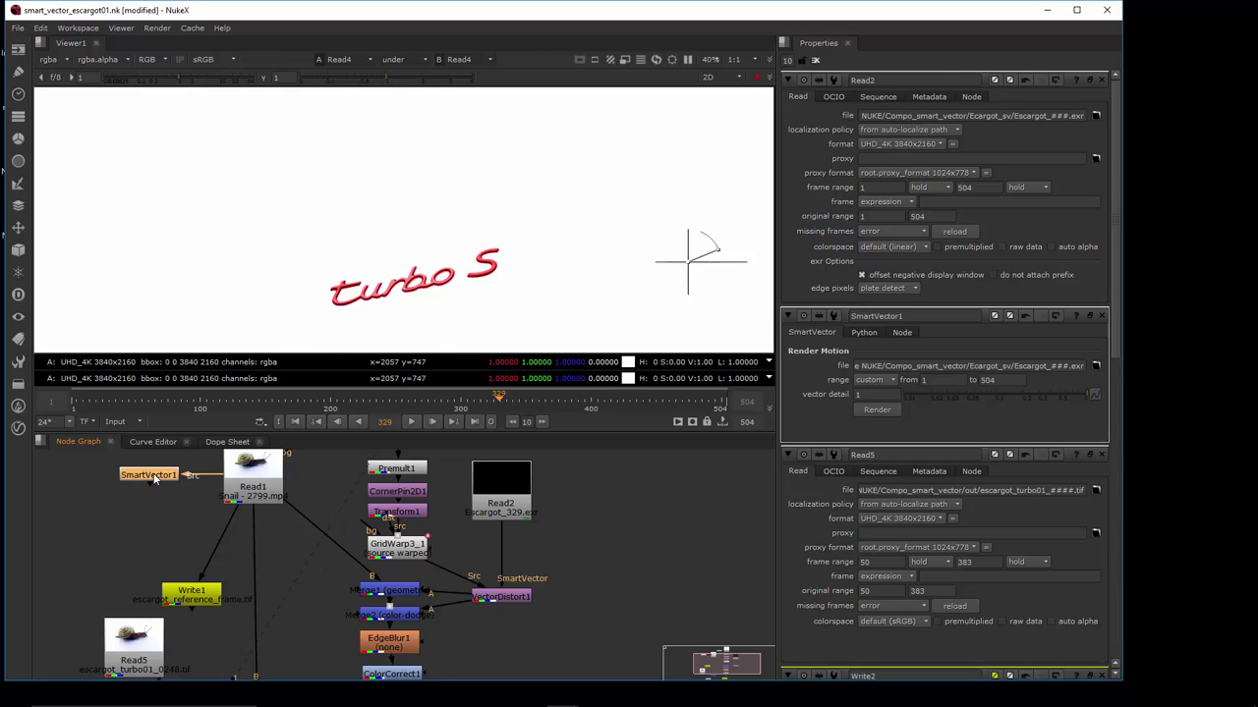
pyautogui.moveTo(190, 601); pyautogui.dragTo(126, 538)
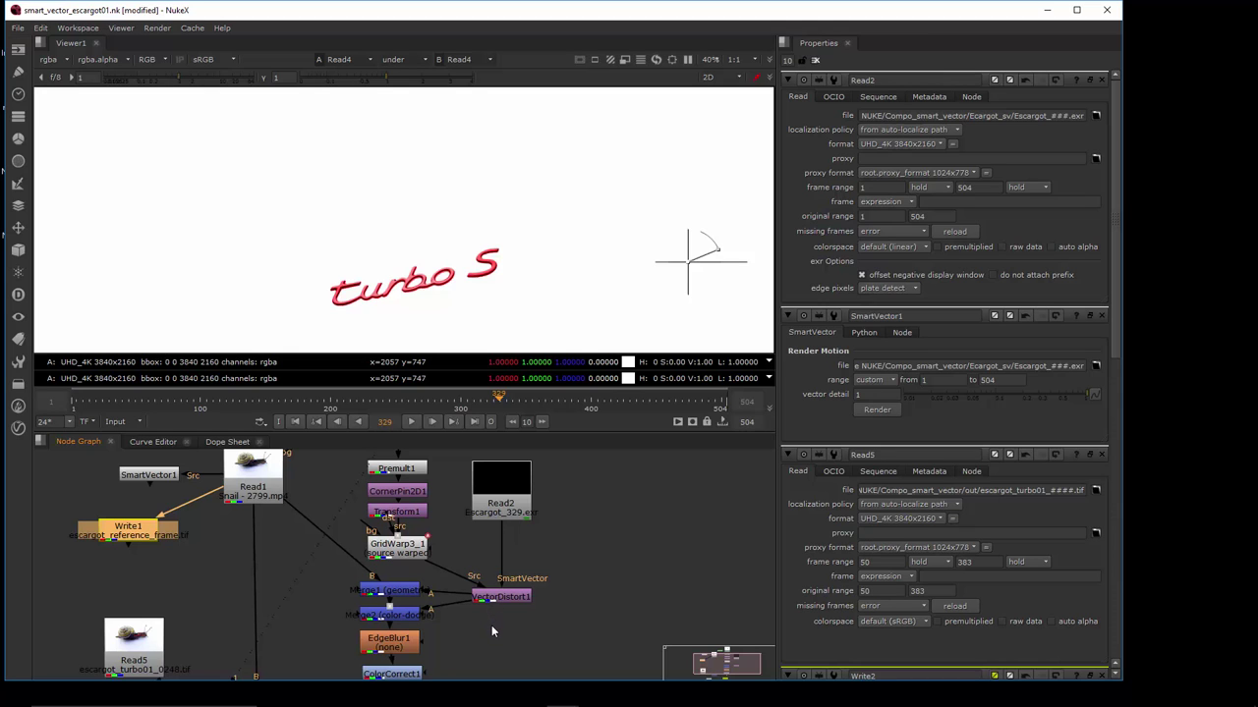
pyautogui.scroll(2, 495, 624)
pyautogui.scroll(-2, 529, 628)
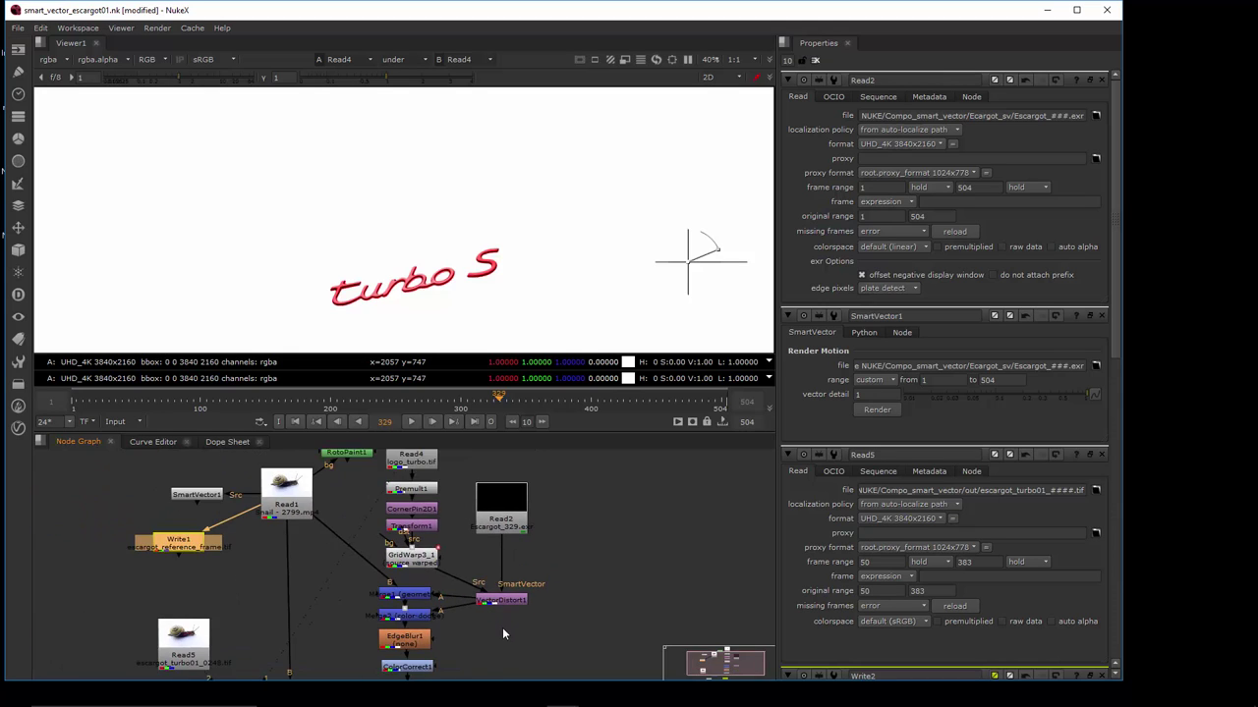
# Move the Viewer1 node slightly lower and display the Merge3 (over) composite in the viewer
pyautogui.scroll(1, 503, 627)
pyautogui.scroll(-1, 519, 628)
pyautogui.moveTo(505, 620); pyautogui.dragTo(592, 567, button='middle')
pyautogui.moveTo(538, 599); pyautogui.dragTo(509, 612, button='middle')
pyautogui.click(395, 609)
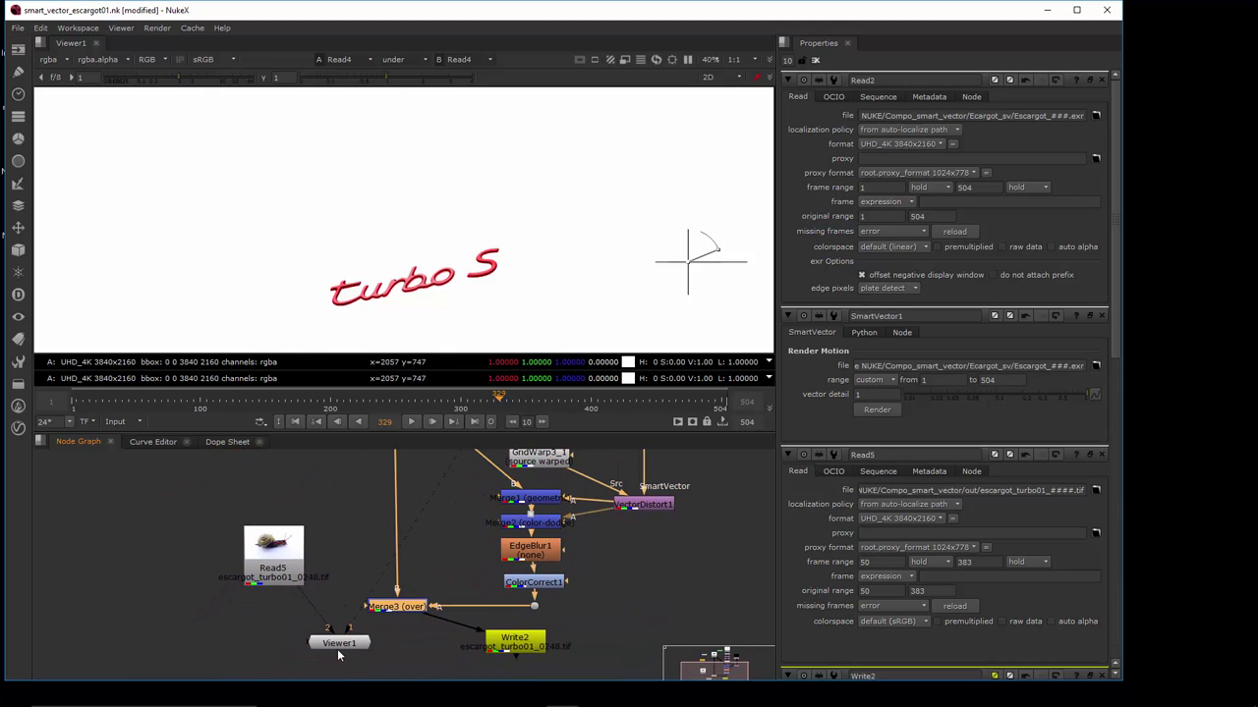
pyautogui.moveTo(344, 652); pyautogui.dragTo(356, 650)
pyautogui.click(396, 610)
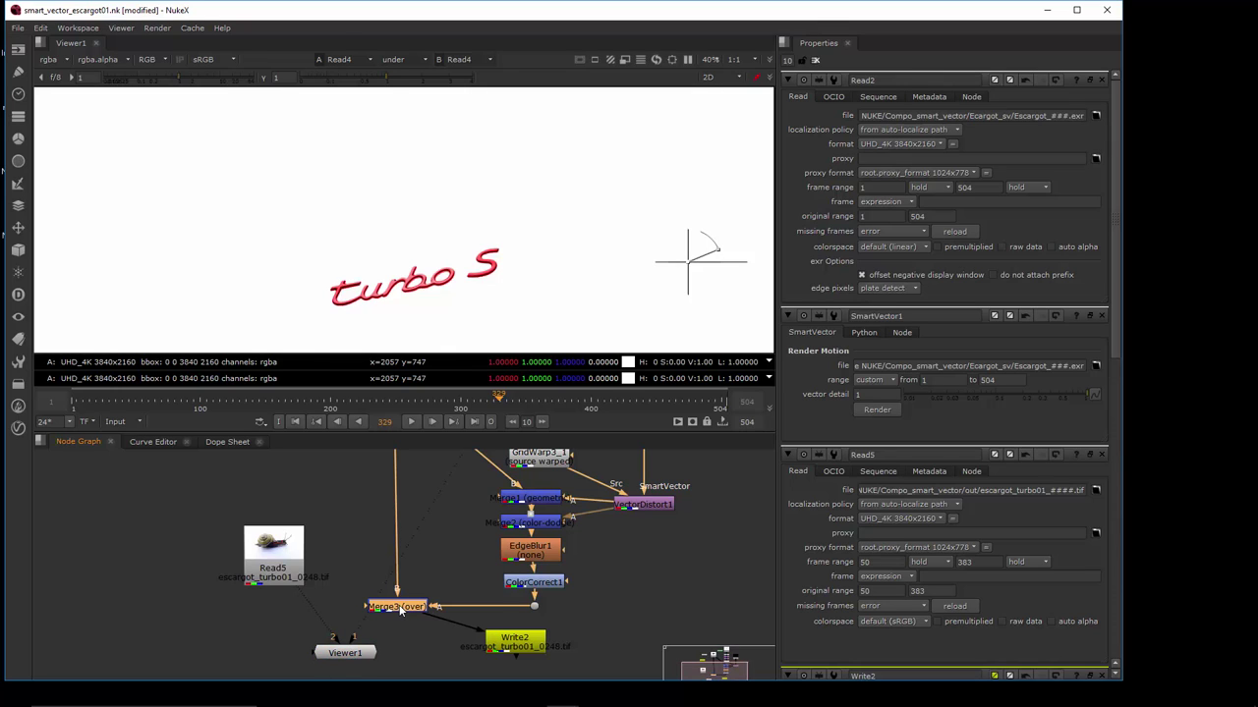
pyautogui.press('1')
pyautogui.click(345, 652)
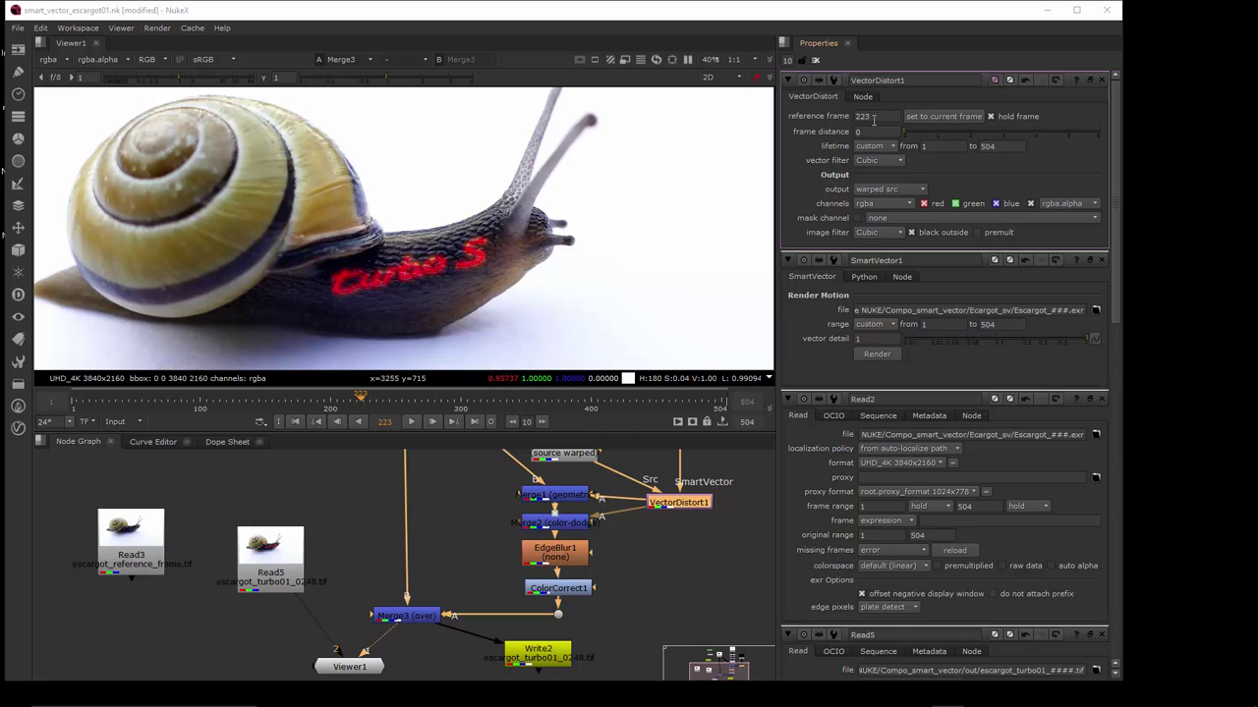
# Examine the reference frame of VectorDistort1, move Read3 closer to Read5, and open the properties of Write1
pyautogui.doubleClick(877, 116)
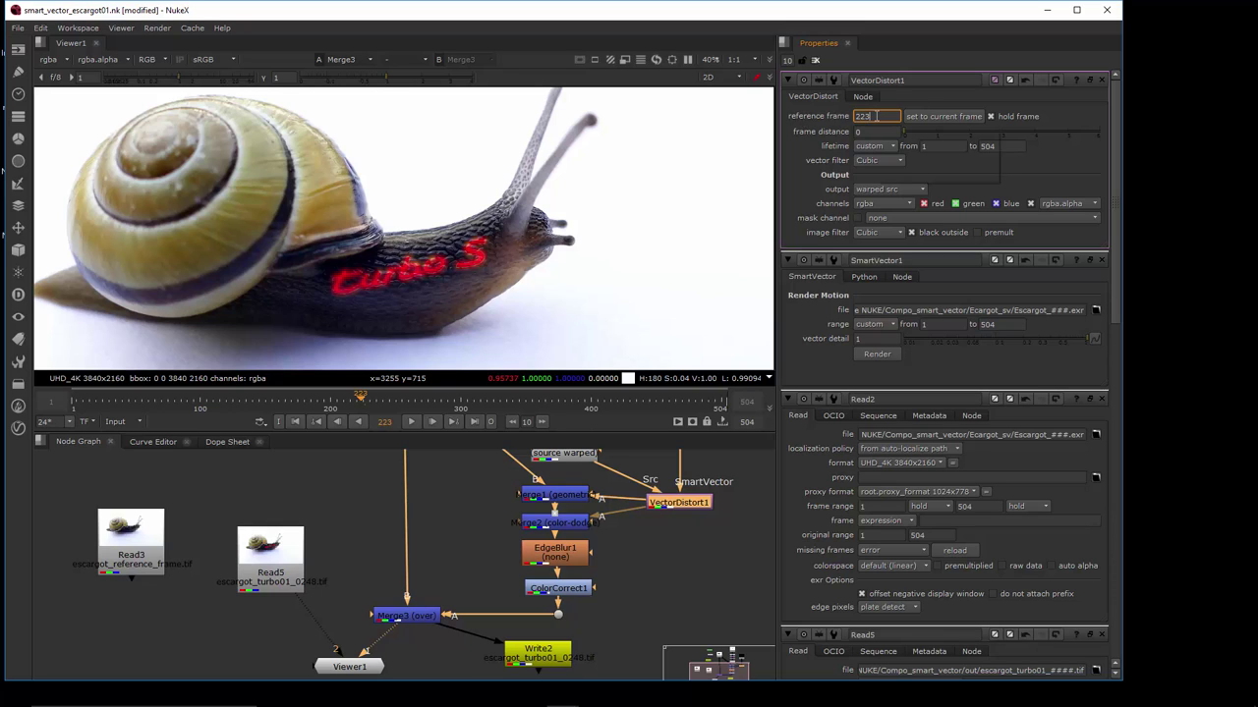
pyautogui.moveTo(139, 535); pyautogui.dragTo(173, 536)
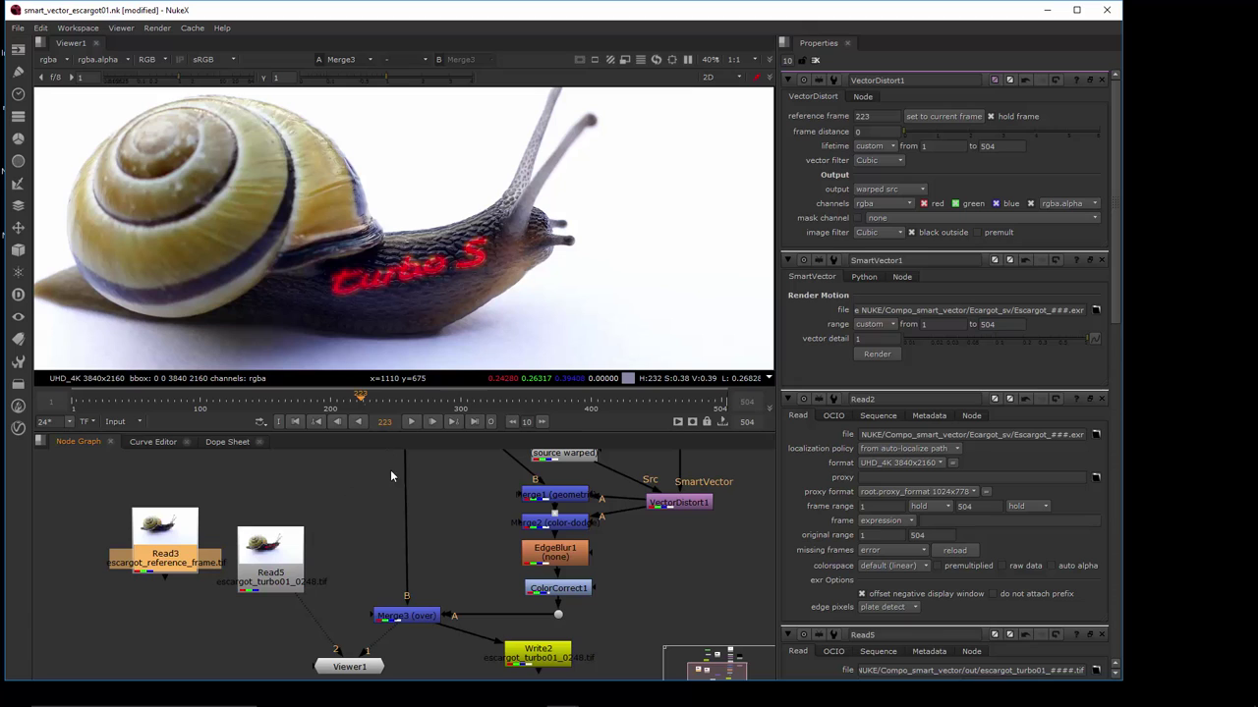
pyautogui.moveTo(366, 578); pyautogui.dragTo(402, 669, button='middle')
pyautogui.moveTo(317, 564); pyautogui.dragTo(329, 556)
pyautogui.doubleClick(330, 556)
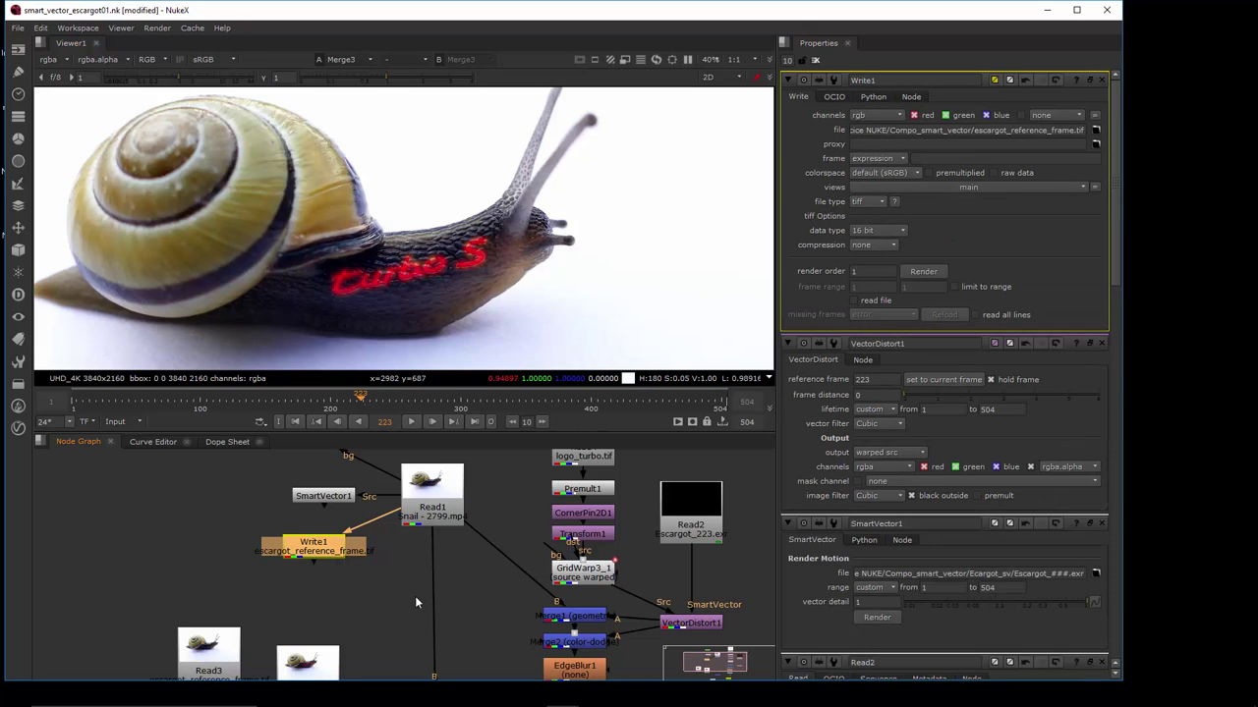
# Display the Read3 escargot_reference_frame.tif node in the viewer and move the Read5 node farther away from it
pyautogui.scroll(1, 415, 590)
pyautogui.moveTo(405, 591); pyautogui.dragTo(413, 452, button='middle')
pyautogui.click(185, 521)
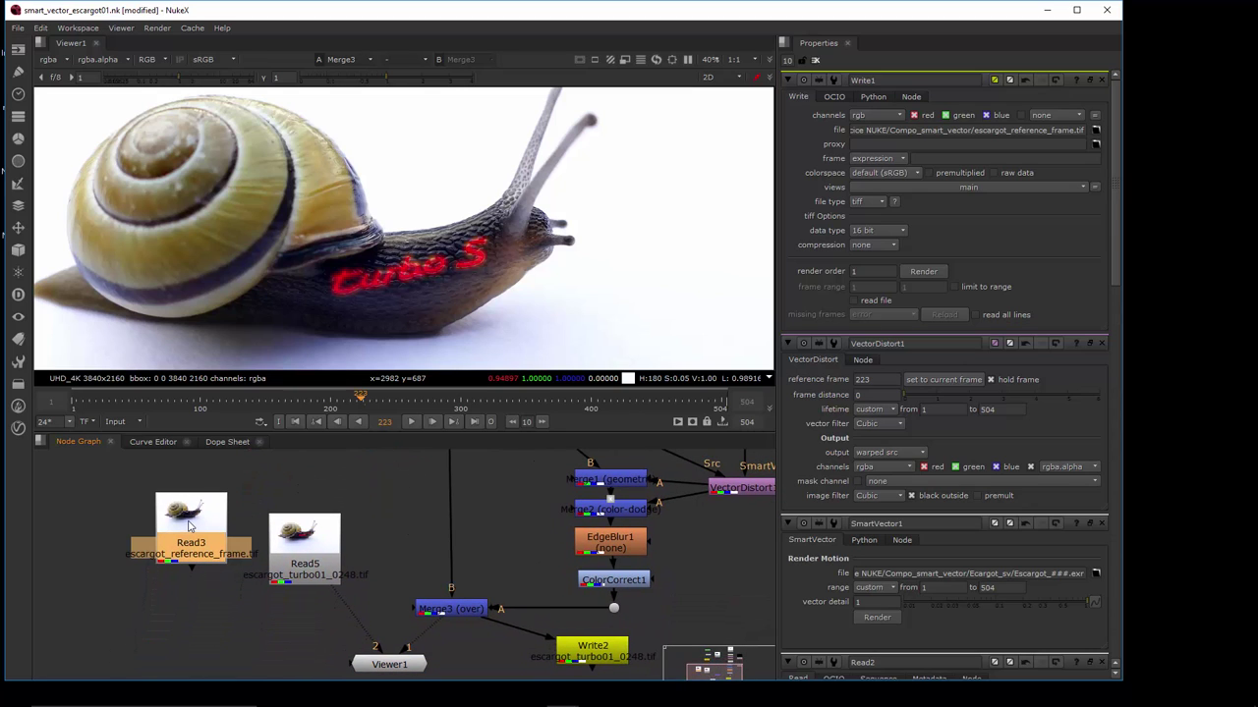
pyautogui.press('1')
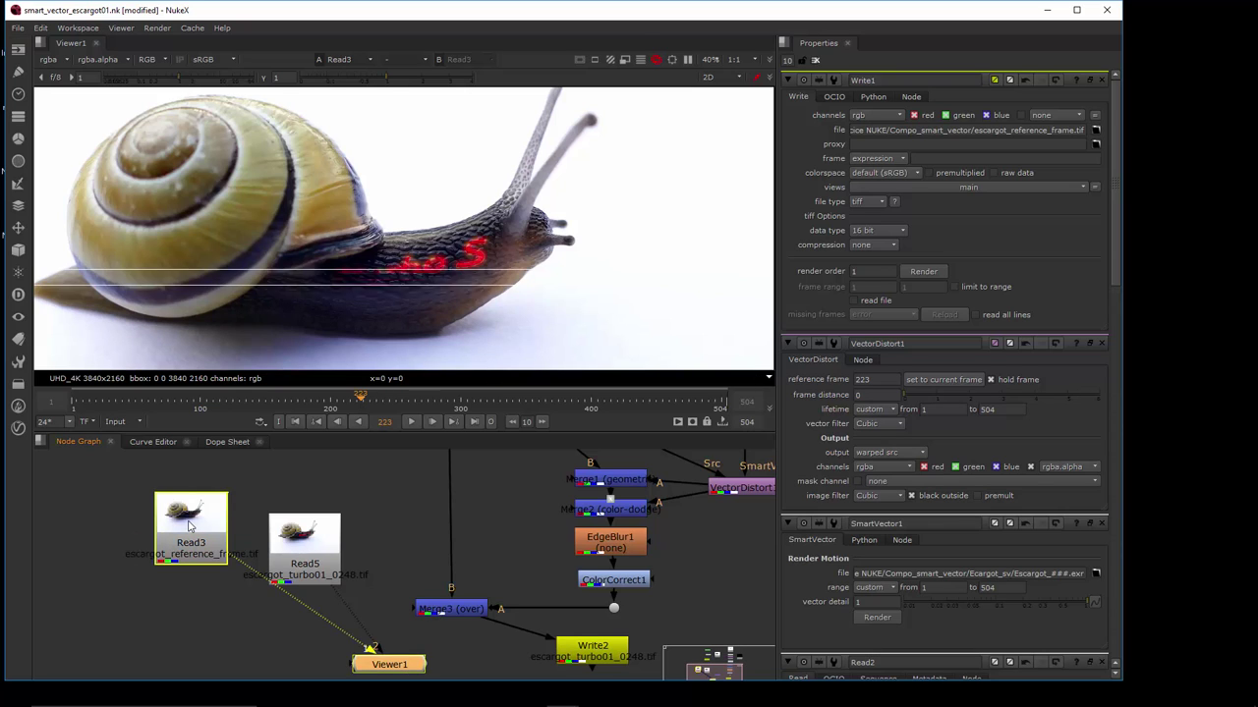
pyautogui.moveTo(316, 540); pyautogui.dragTo(356, 526)
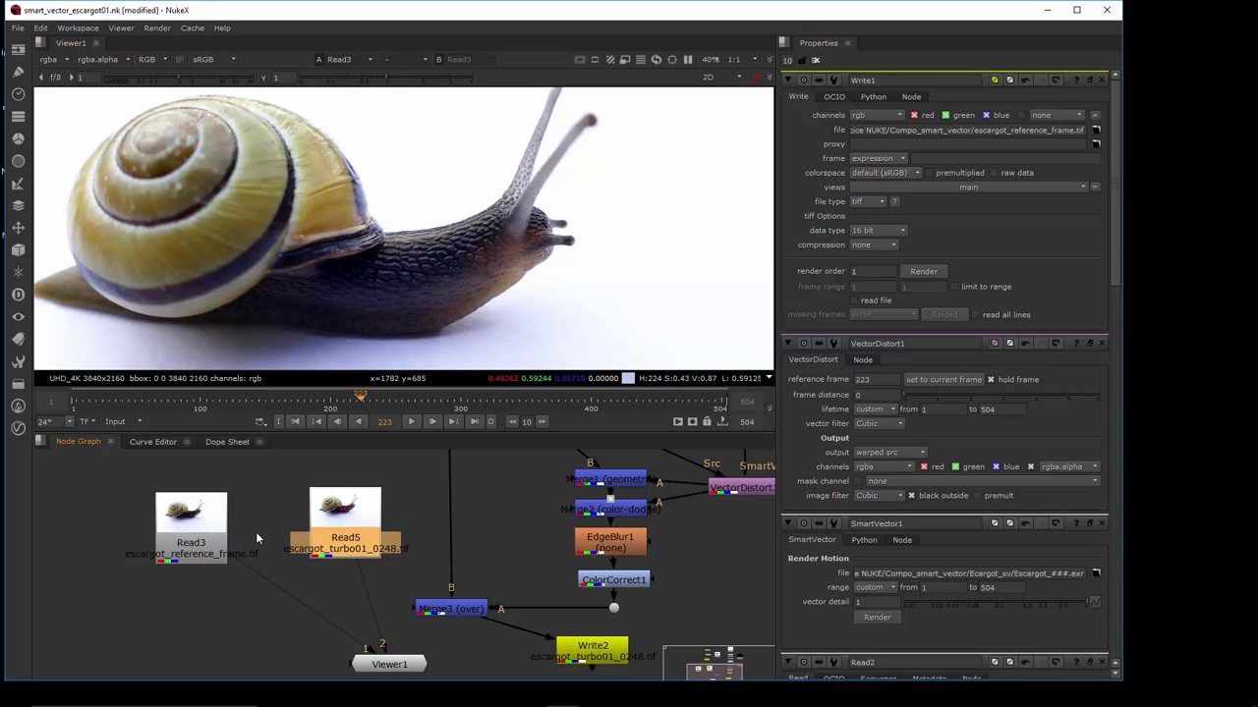
# View the Read4 logo_turbo.tif image, followed by the output of Premult1, to compare the logo before and after premultiplication
pyautogui.moveTo(267, 512); pyautogui.dragTo(212, 656, button='middle')
pyautogui.moveTo(323, 593); pyautogui.dragTo(235, 664, button='middle')
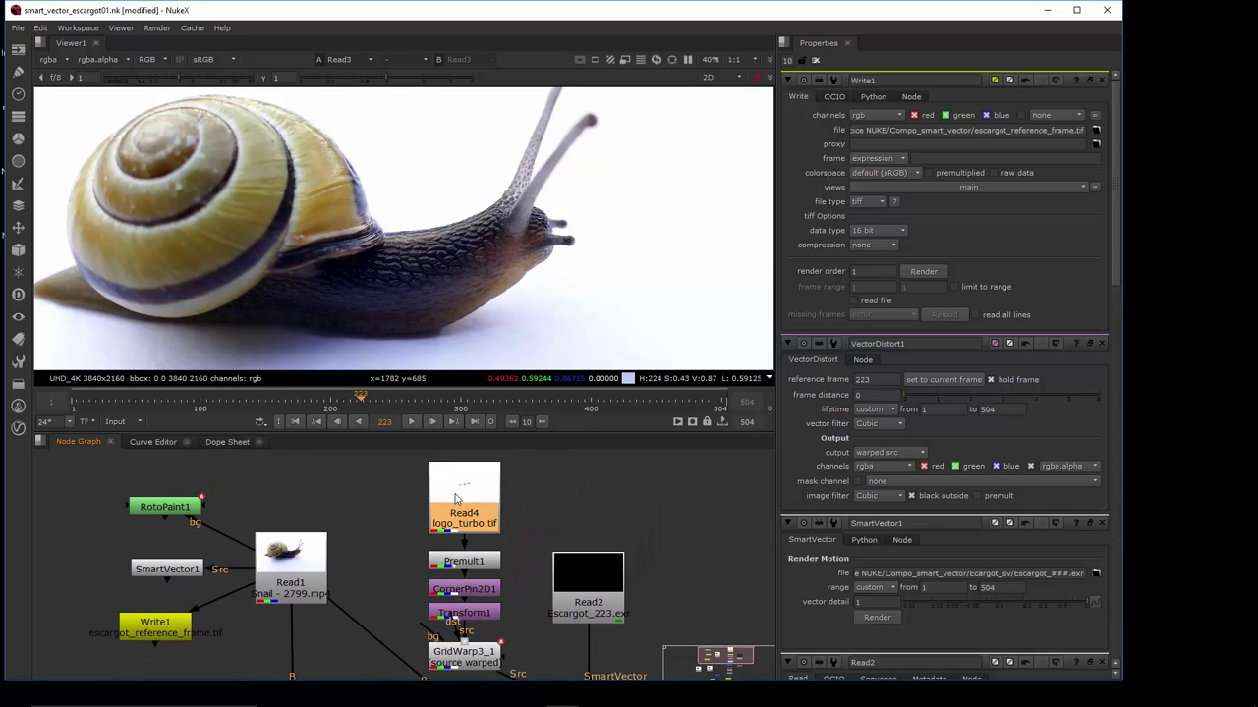
pyautogui.click(455, 499)
pyautogui.press('1')
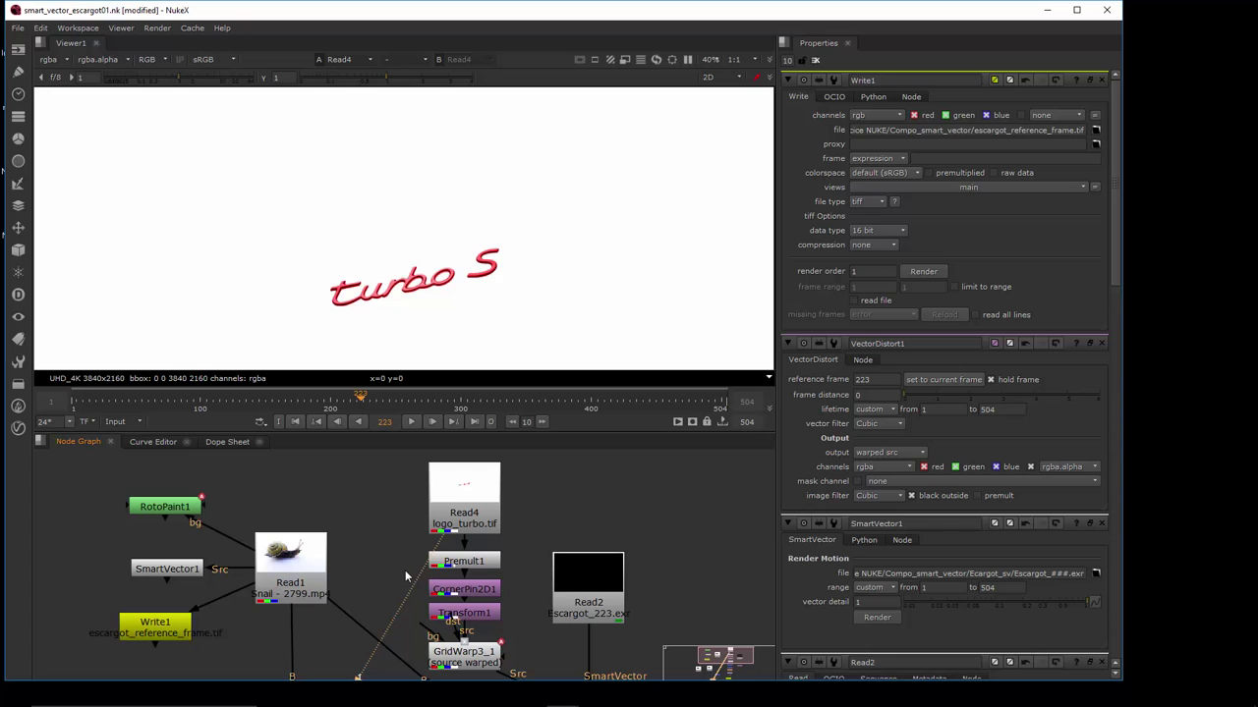
pyautogui.scroll(2, 404, 568)
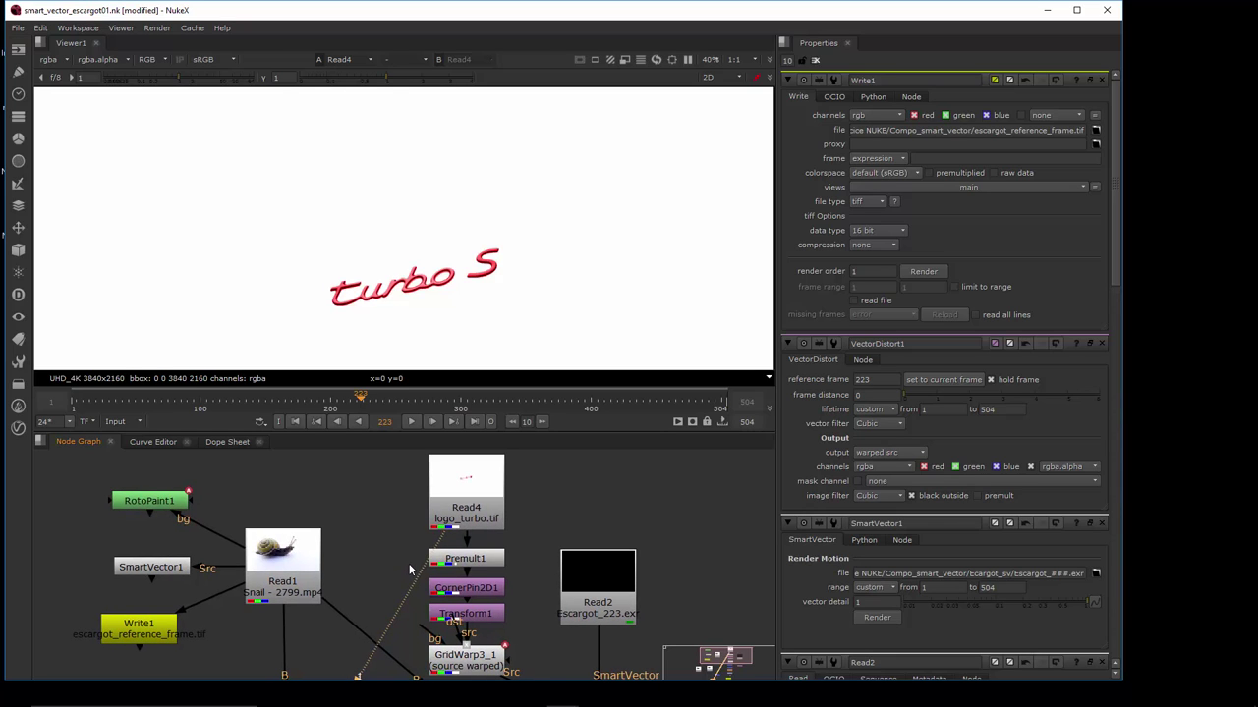
pyautogui.click(454, 562)
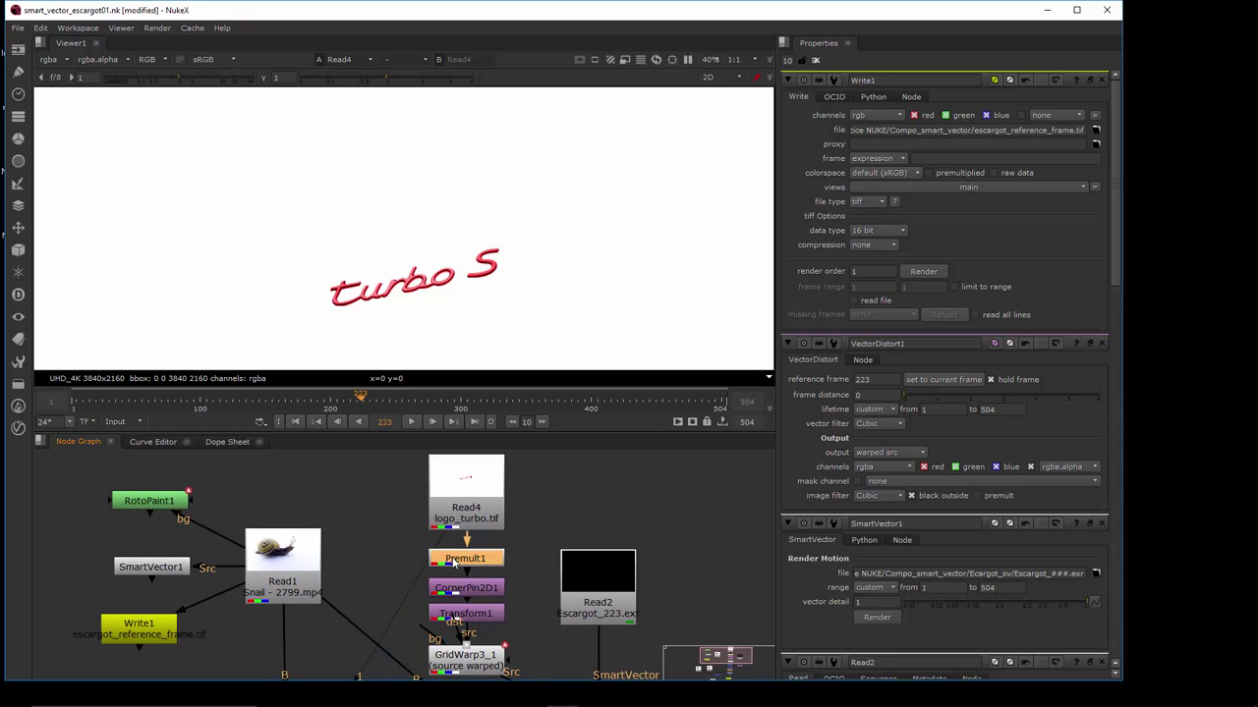
pyautogui.press('1')
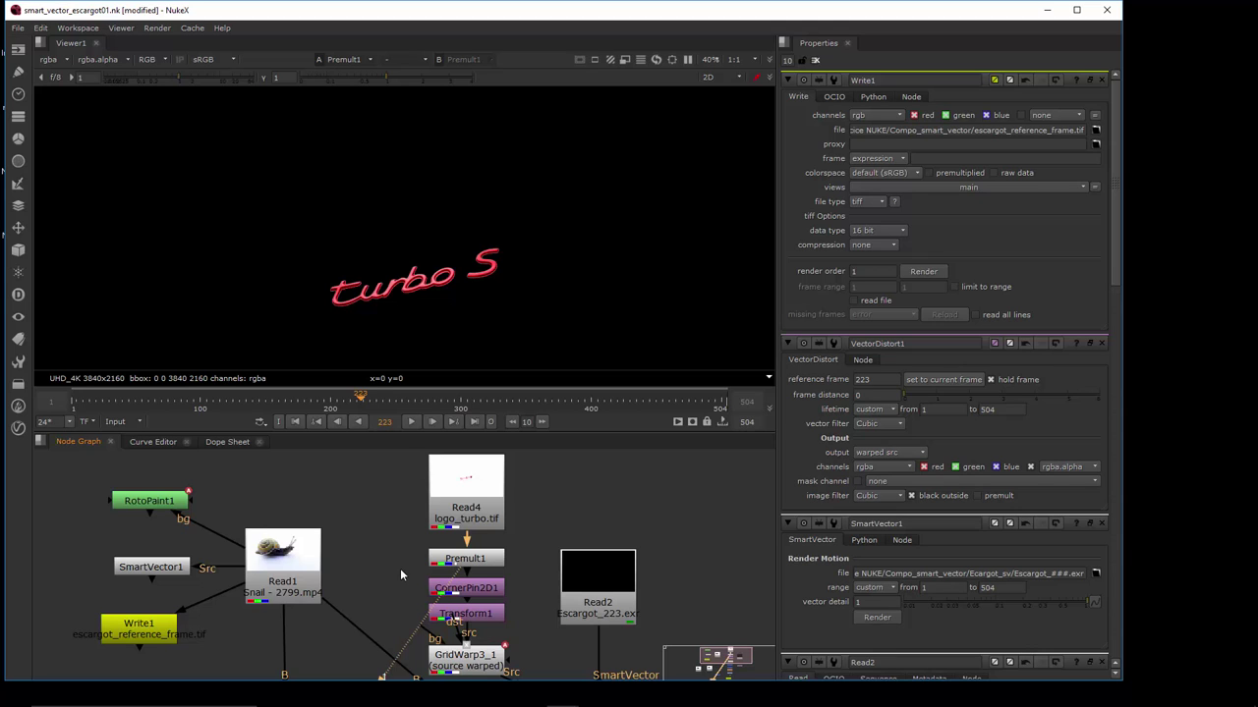
# Return the viewer to the Merge3 (over) composite of the logo on the snail
pyautogui.moveTo(388, 569); pyautogui.dragTo(436, 451, button='middle')
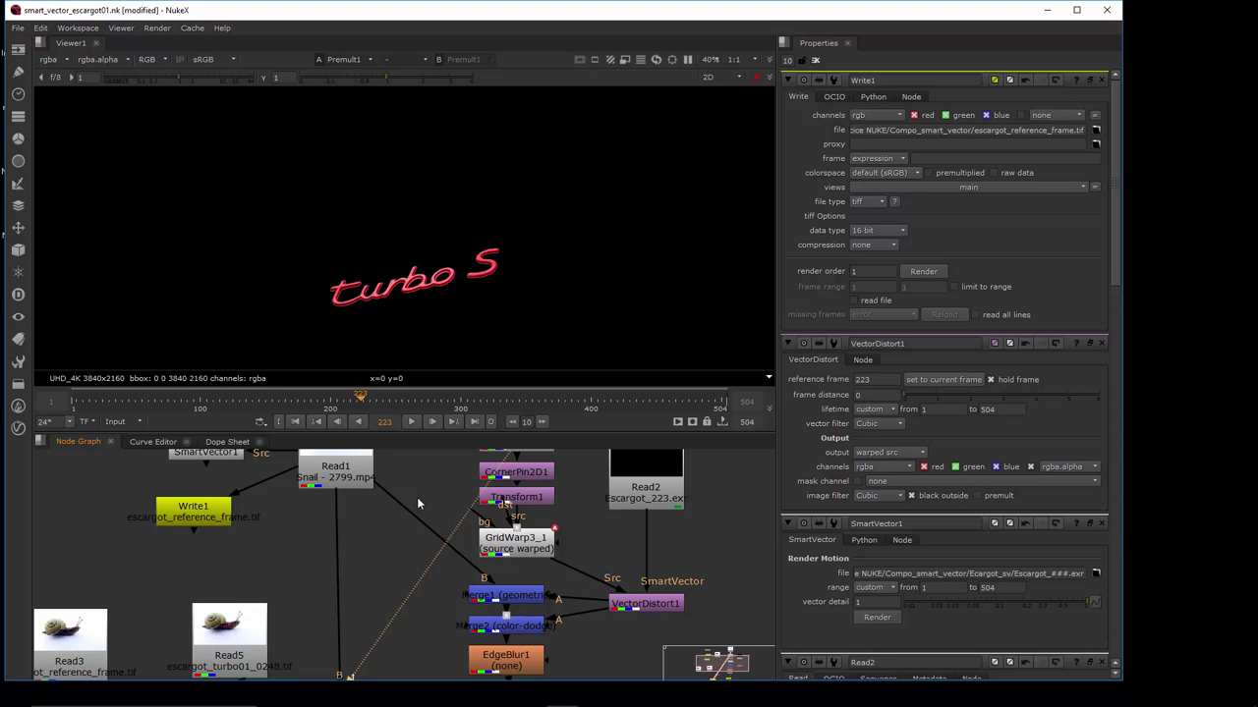
pyautogui.moveTo(416, 497); pyautogui.dragTo(376, 539, button='middle')
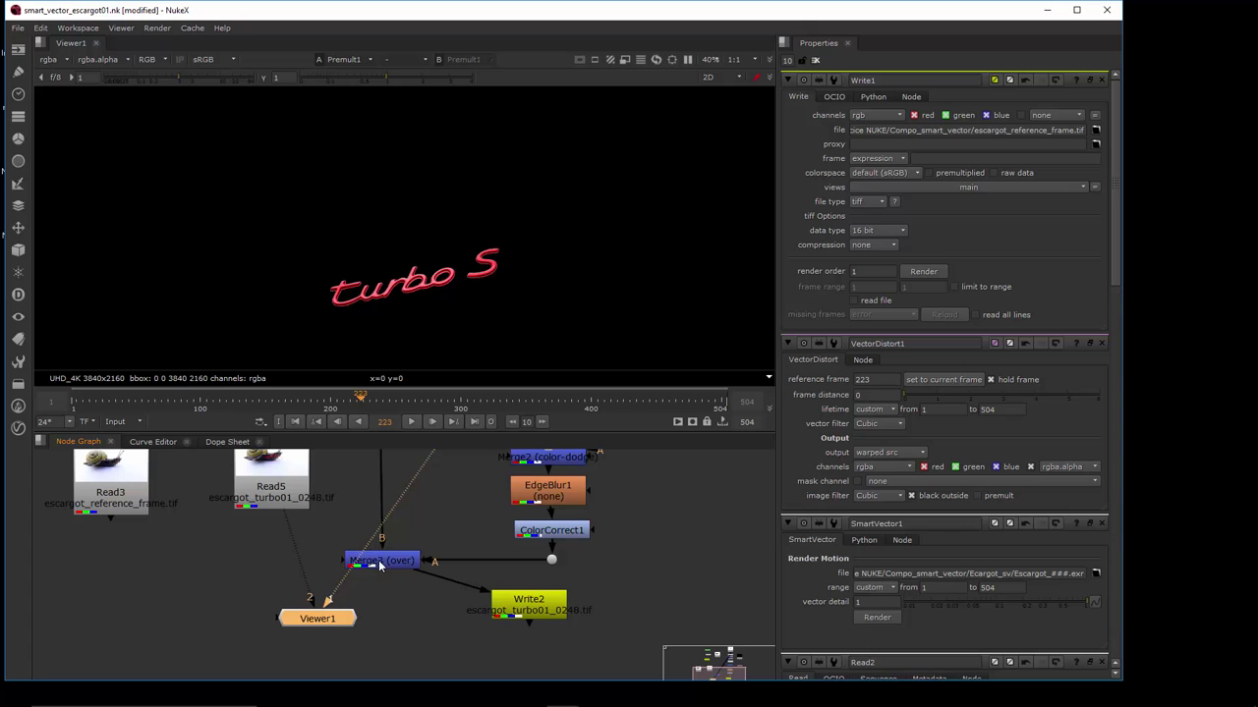
pyautogui.click(378, 559)
pyautogui.press('1')
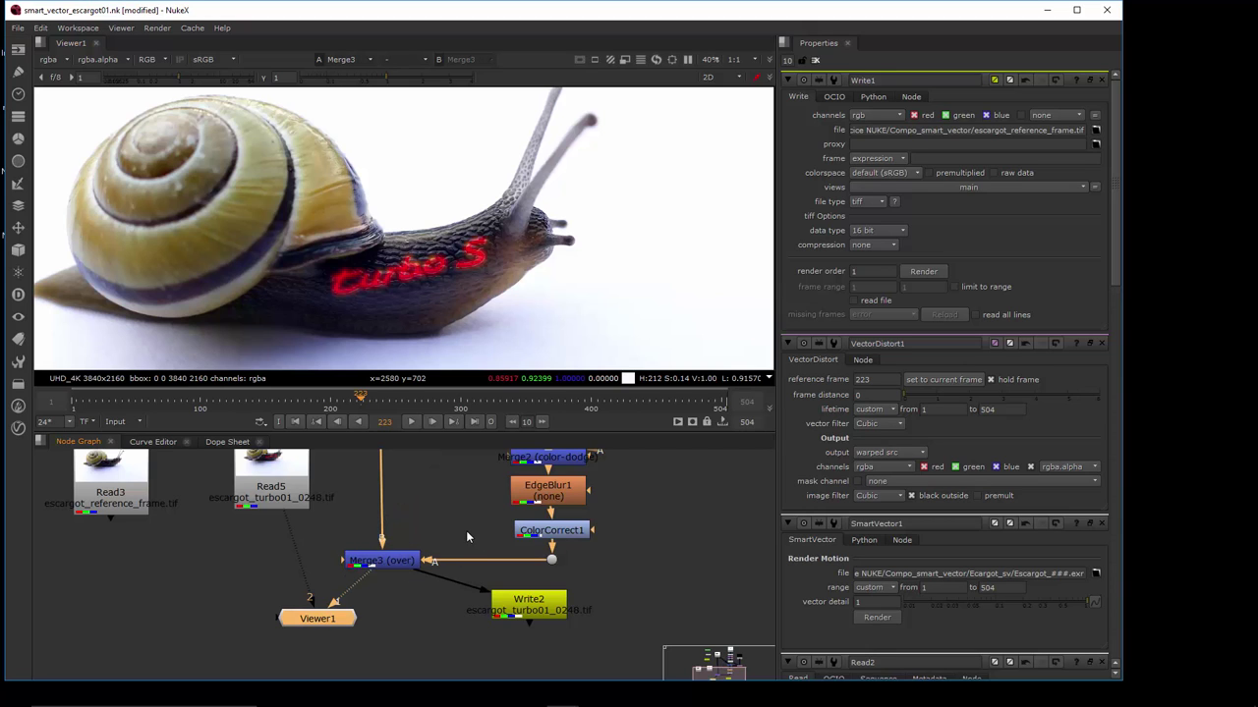
# Bring up the VectorDistort1 properties and frame the node with its Src and SmartVector inputs in the graph
pyautogui.scroll(-3, 466, 535)
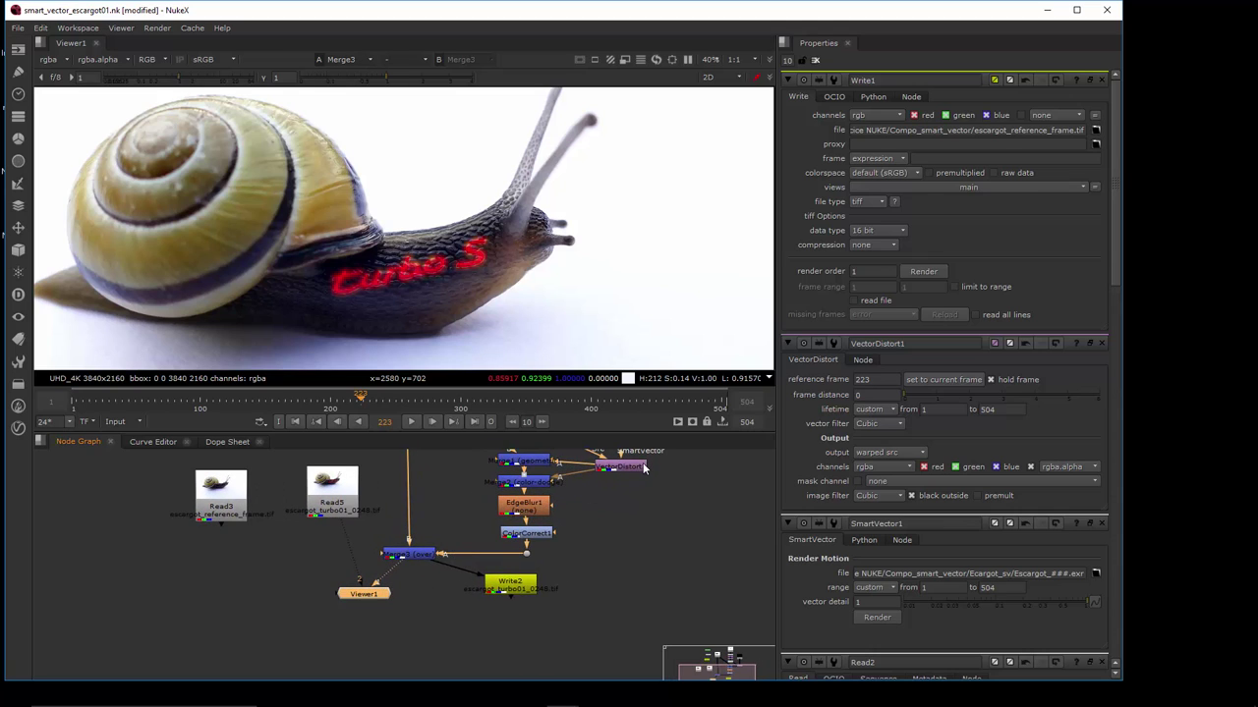
pyautogui.click(644, 468)
pyautogui.scroll(-2, 460, 509)
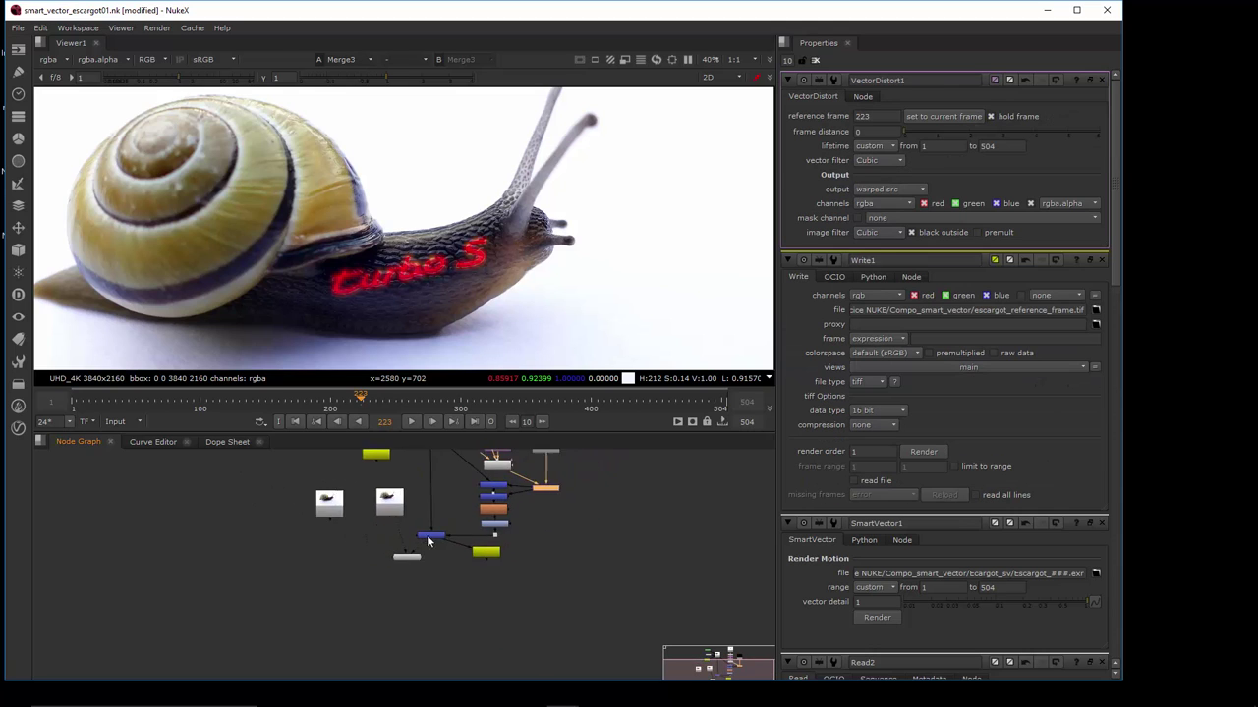
pyautogui.scroll(5, 428, 541)
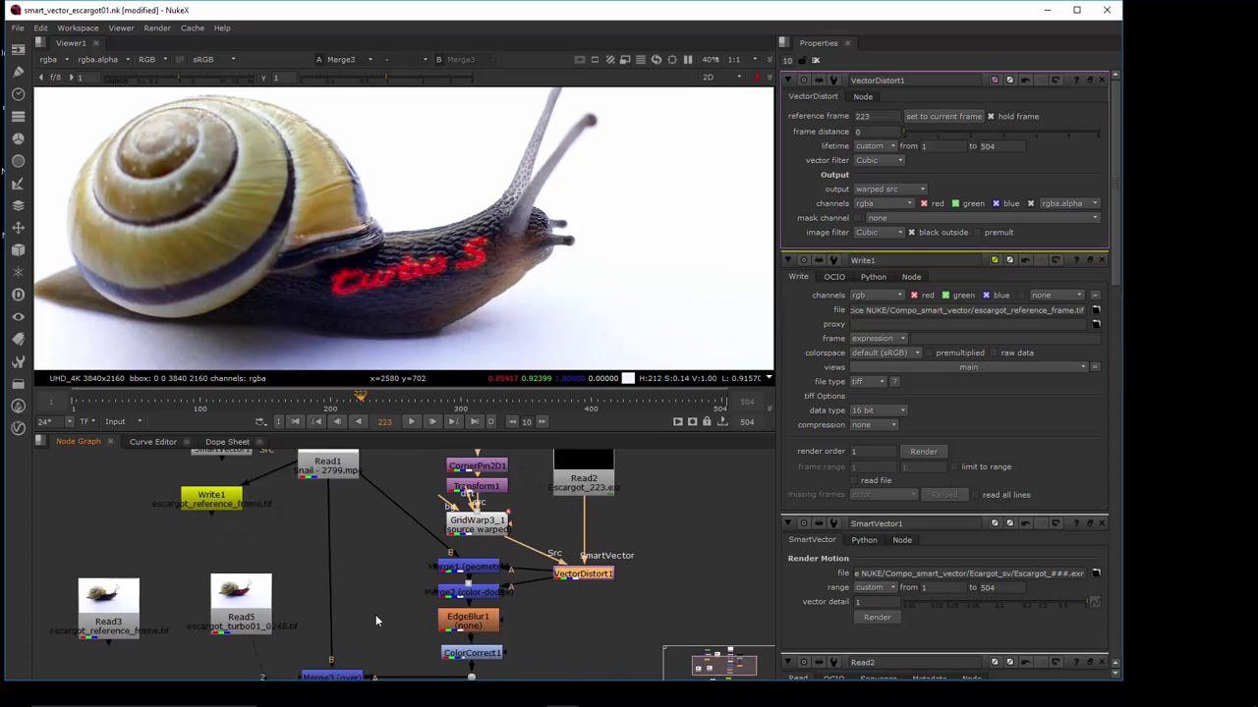
pyautogui.scroll(1, 376, 614)
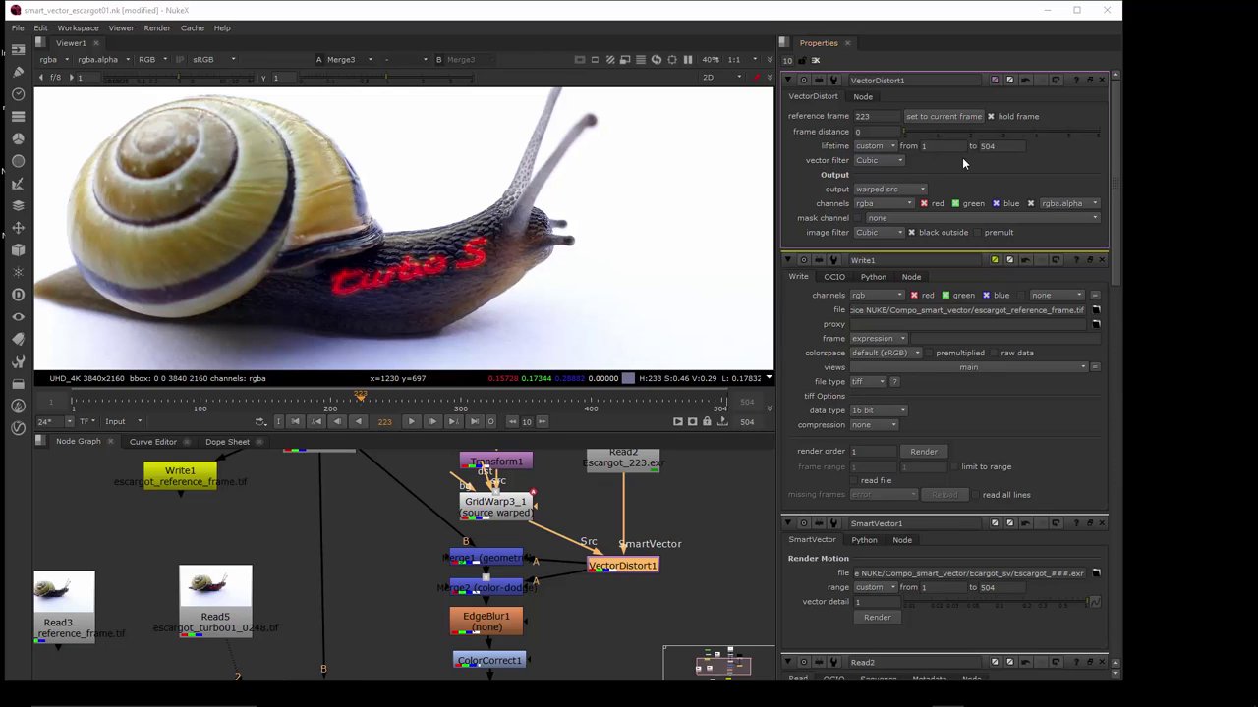
# Review the vector filter and output options of VectorDistort1, keeping Cubic and warped src
pyautogui.click(880, 159)
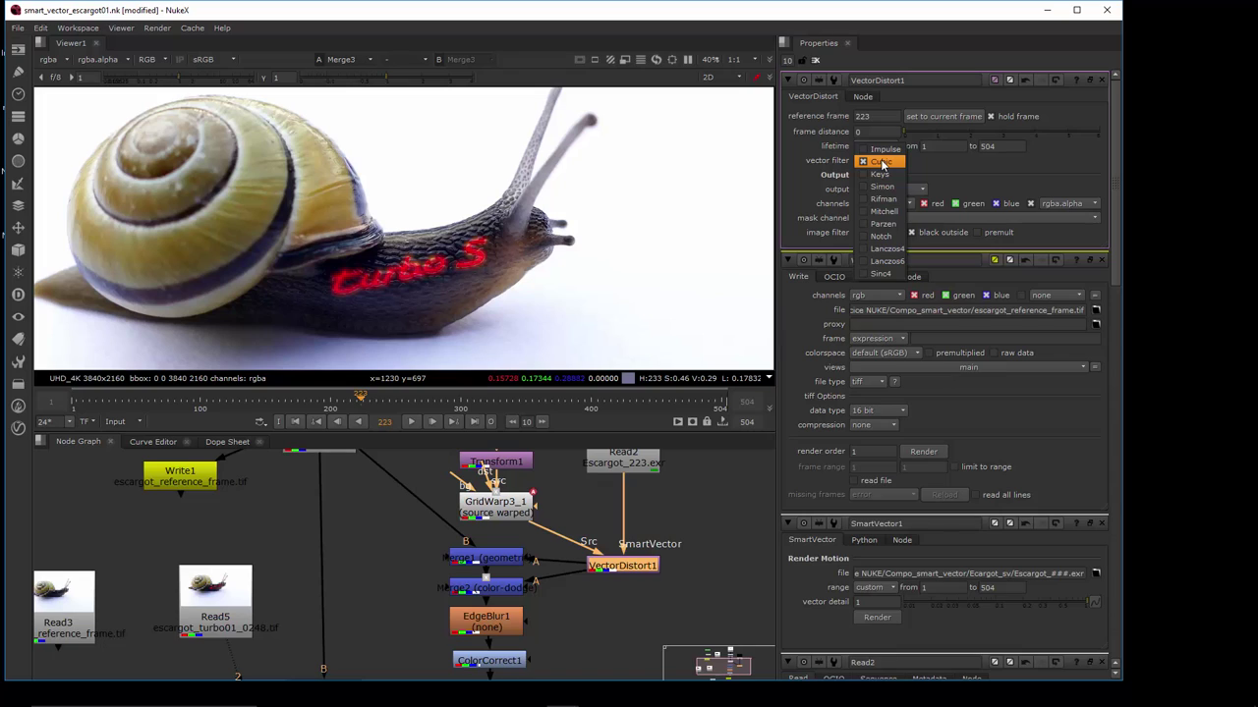
pyautogui.click(882, 162)
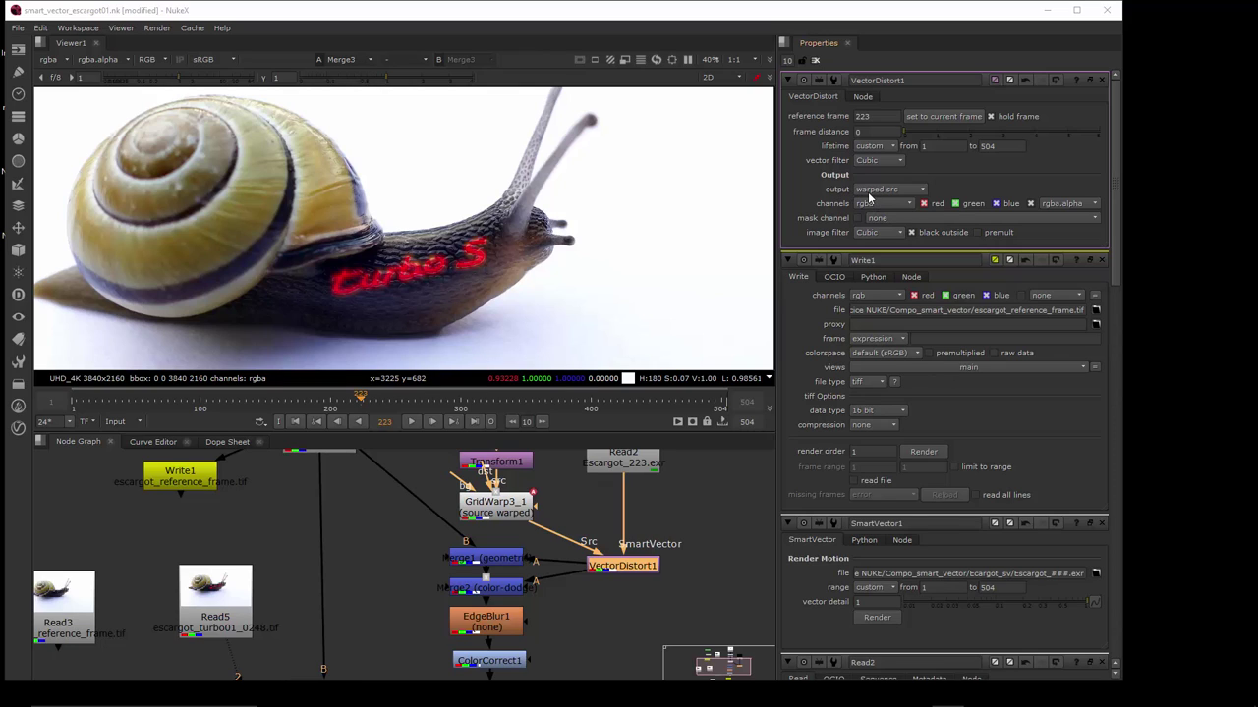
pyautogui.click(873, 191)
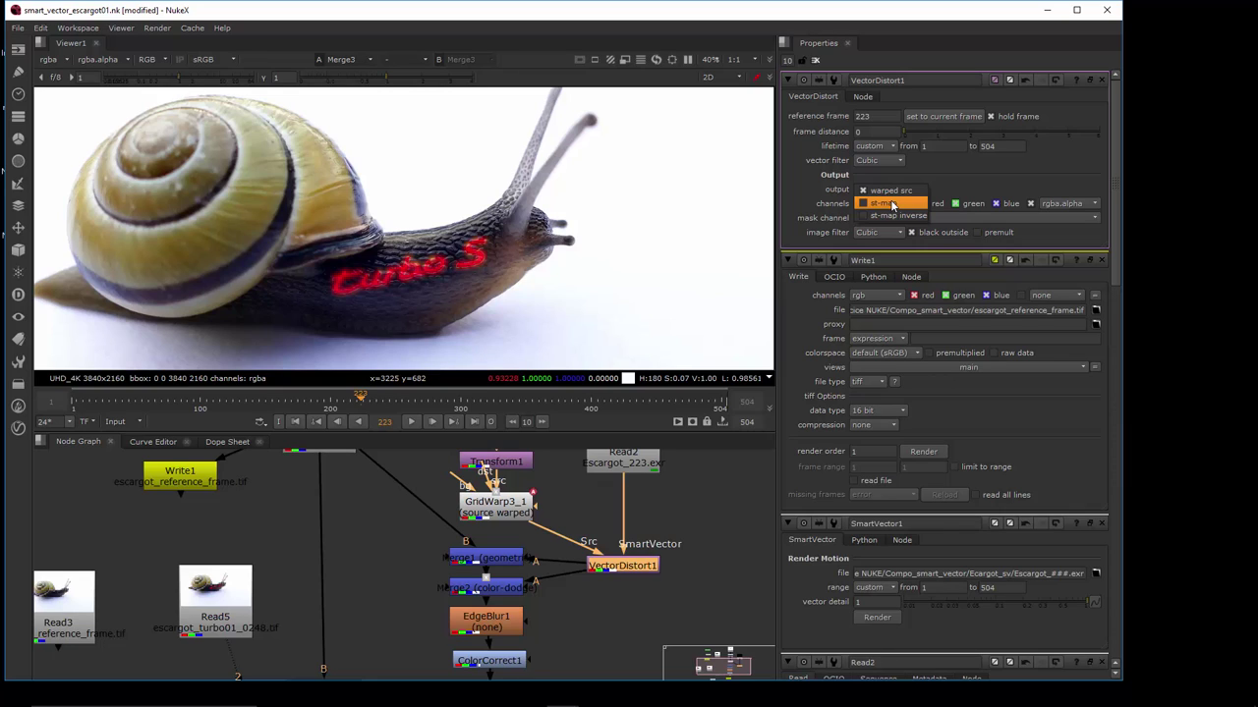
pyautogui.click(893, 191)
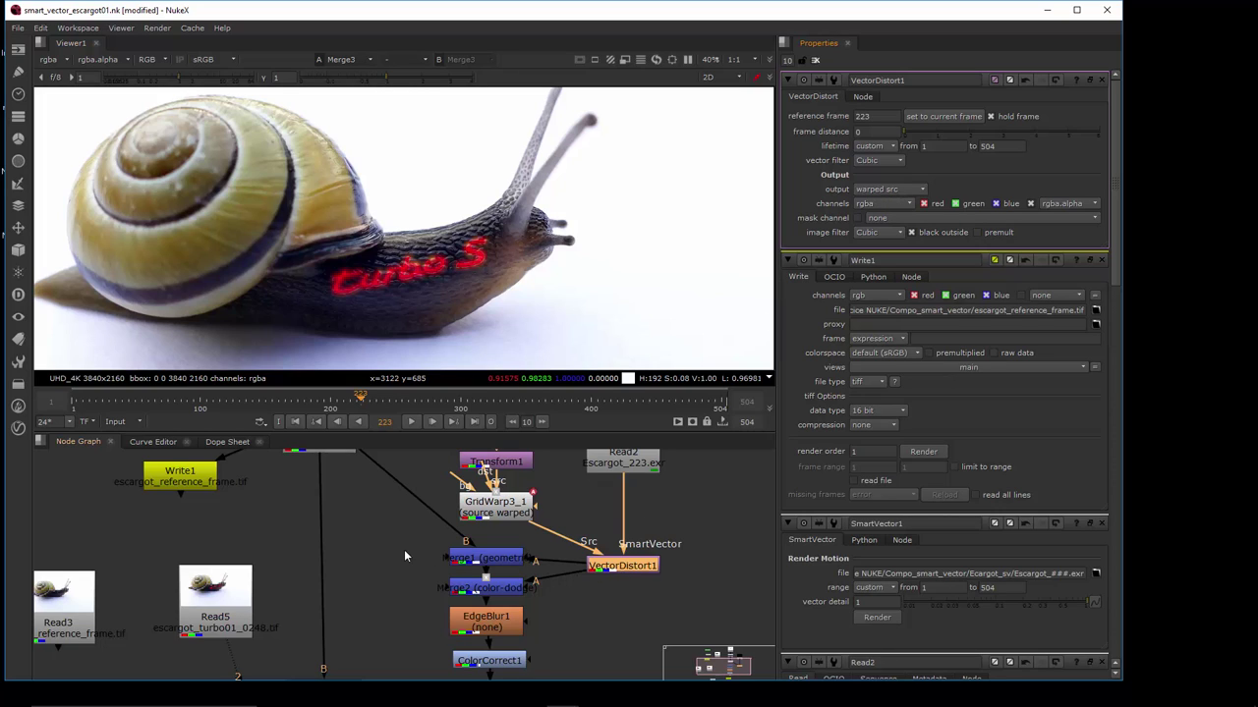
# Bring up the CornerPin2D1 properties and view its four corner points over the snail composite
pyautogui.moveTo(406, 540); pyautogui.dragTo(381, 533, button='middle')
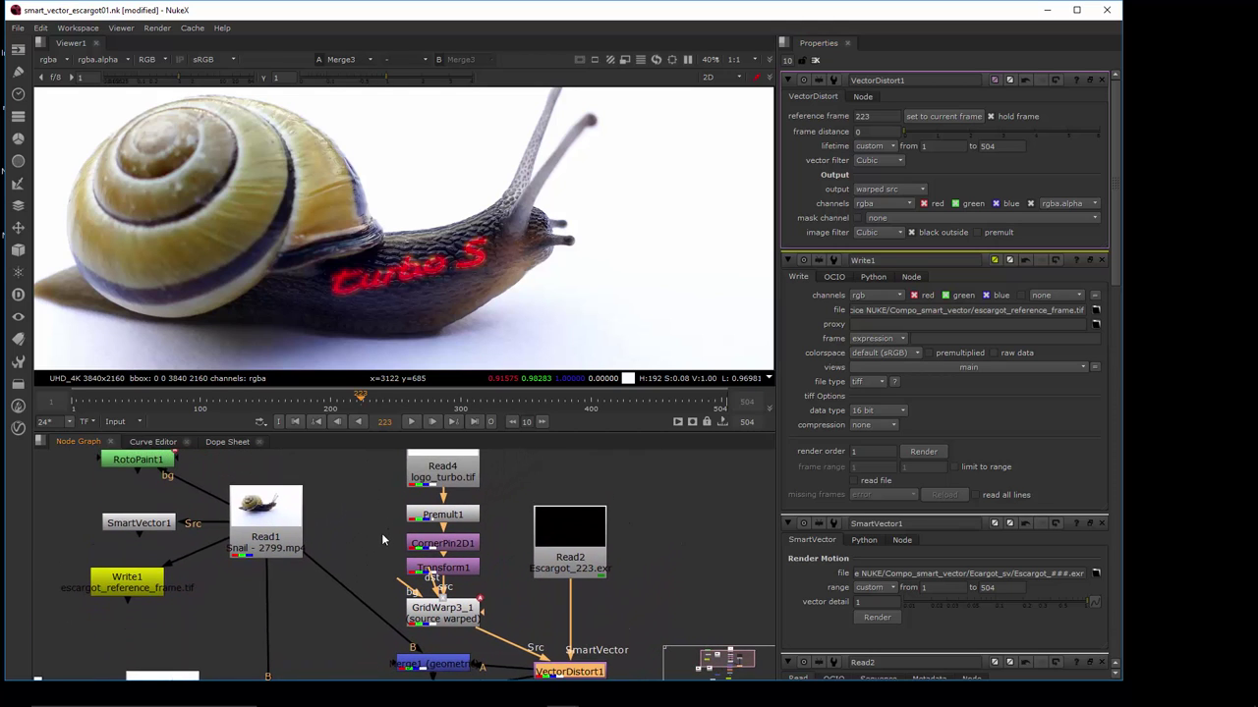
pyautogui.click(444, 513)
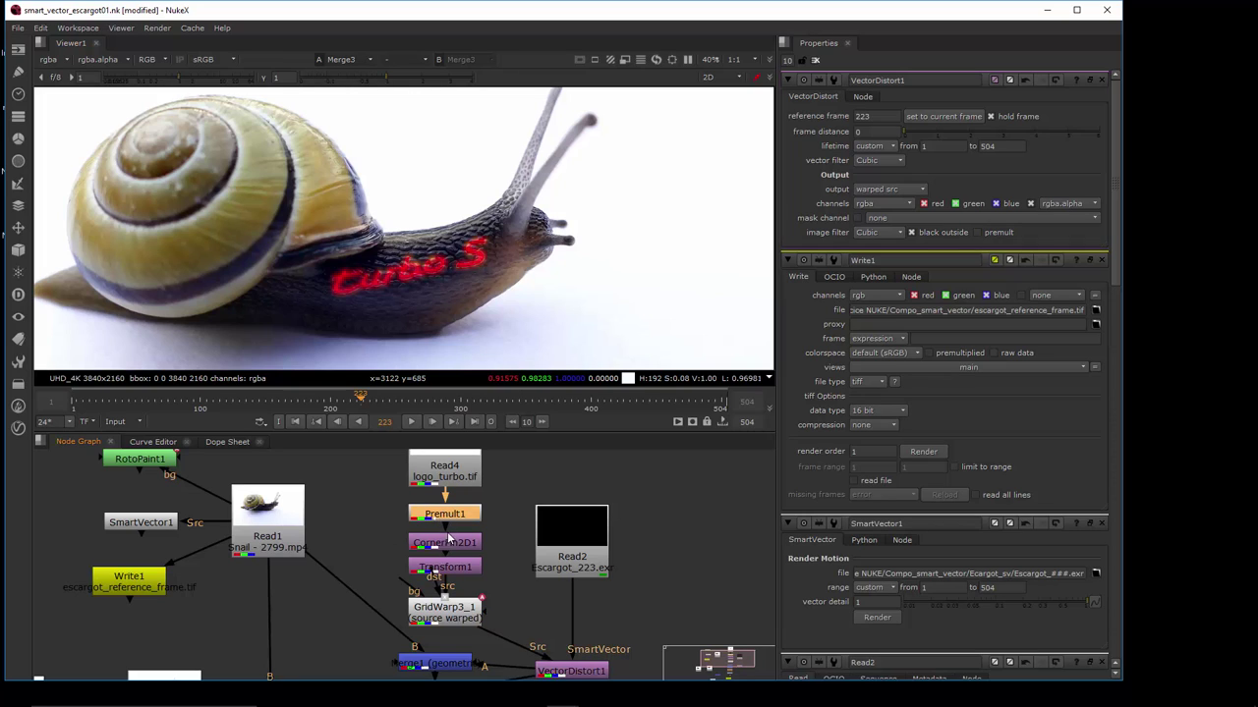
pyautogui.click(458, 547)
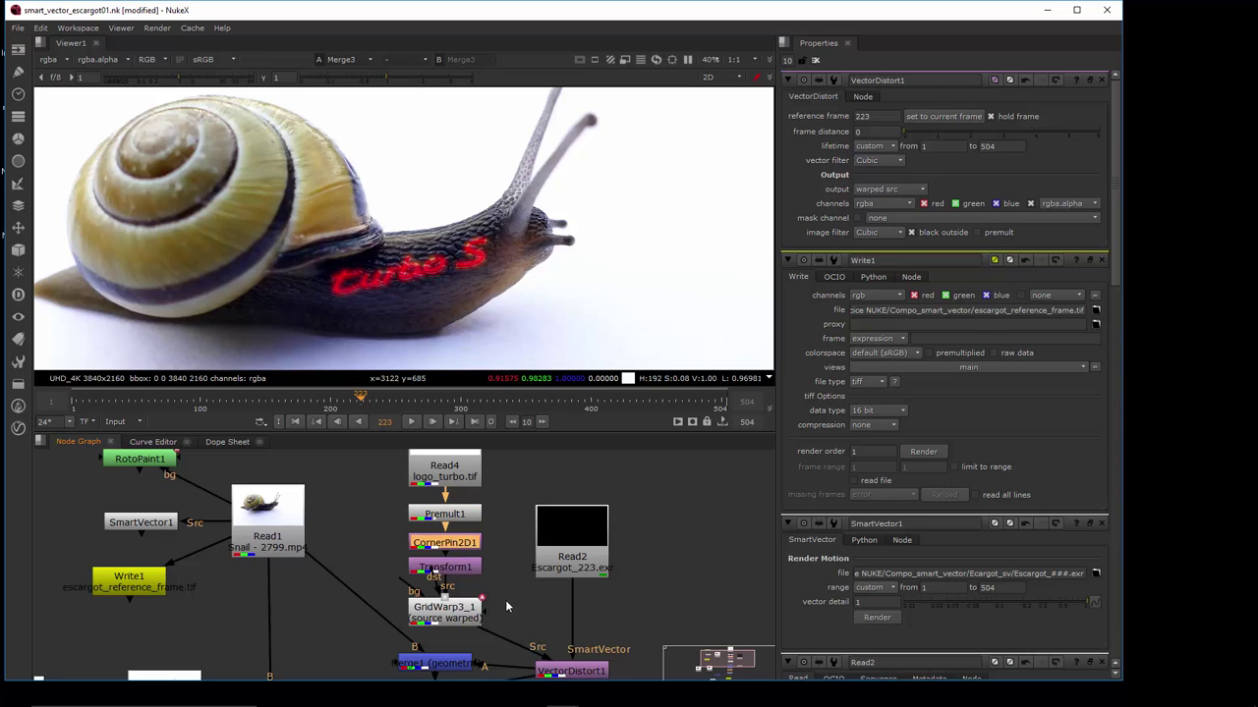
pyautogui.moveTo(505, 600); pyautogui.dragTo(512, 566, button='middle')
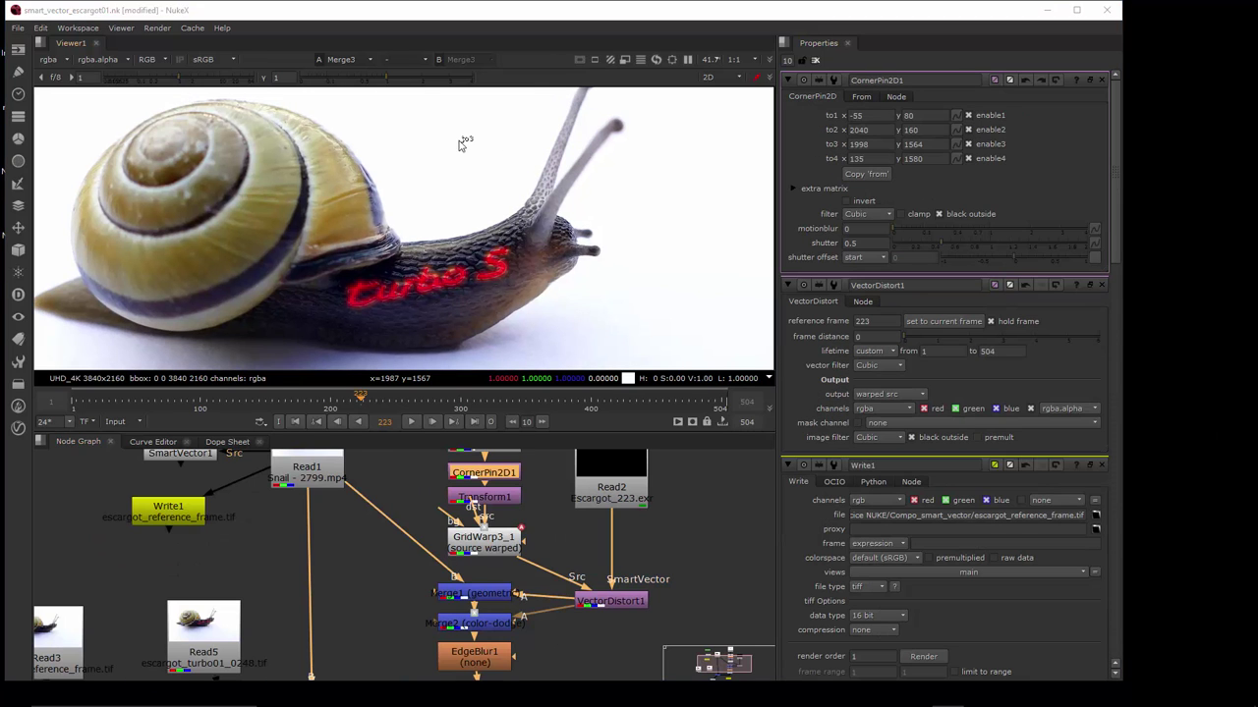
pyautogui.scroll(-5, 467, 144)
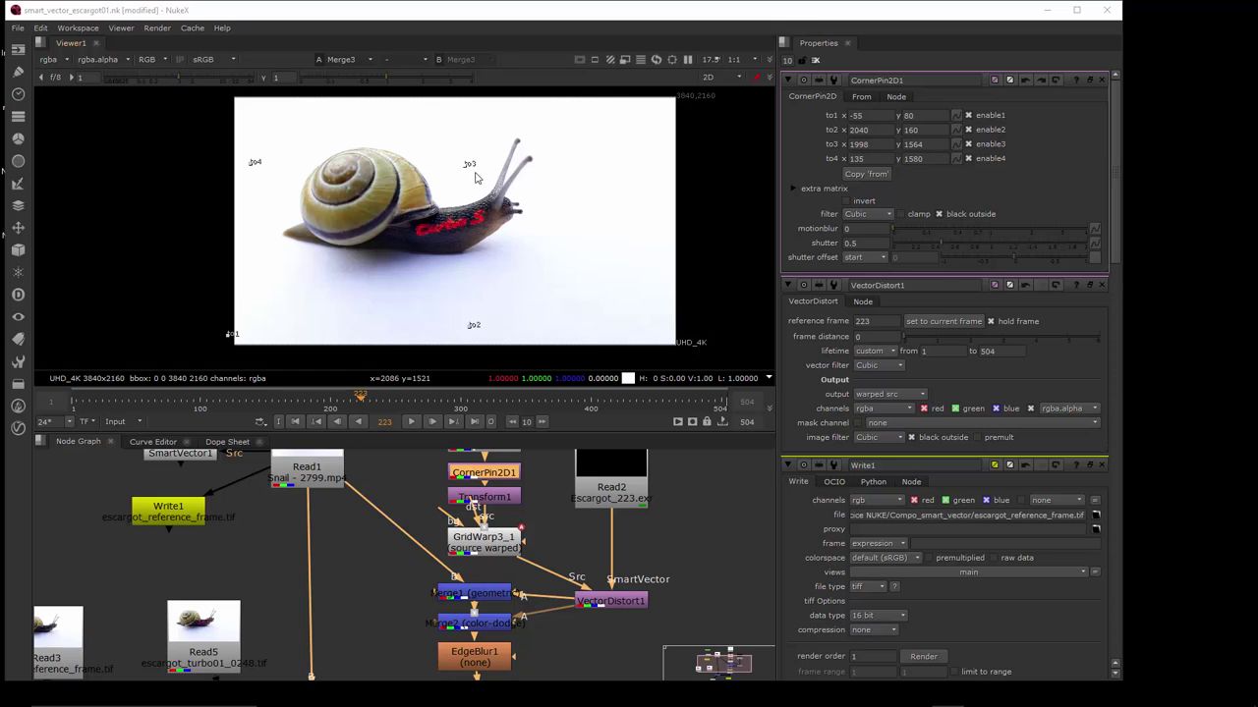
# Bring up the Transform1 properties and examine the logo's placement on the snail's body up close
pyautogui.click(507, 499)
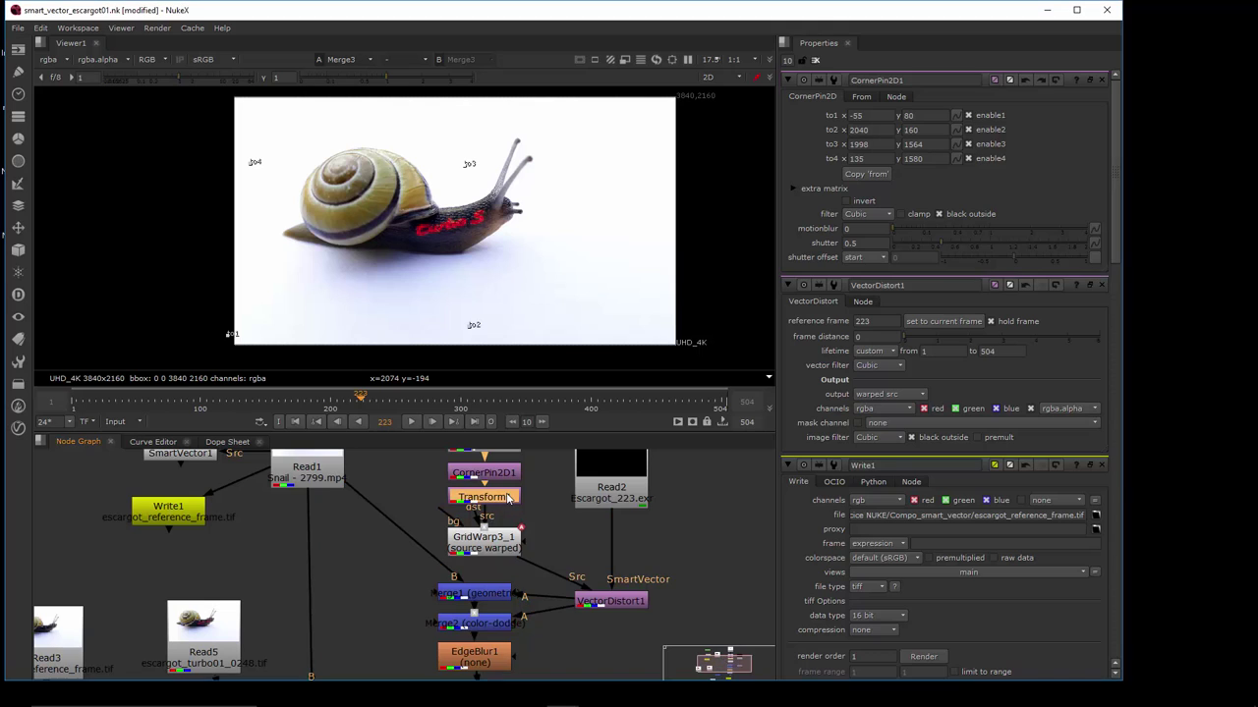
pyautogui.doubleClick(508, 498)
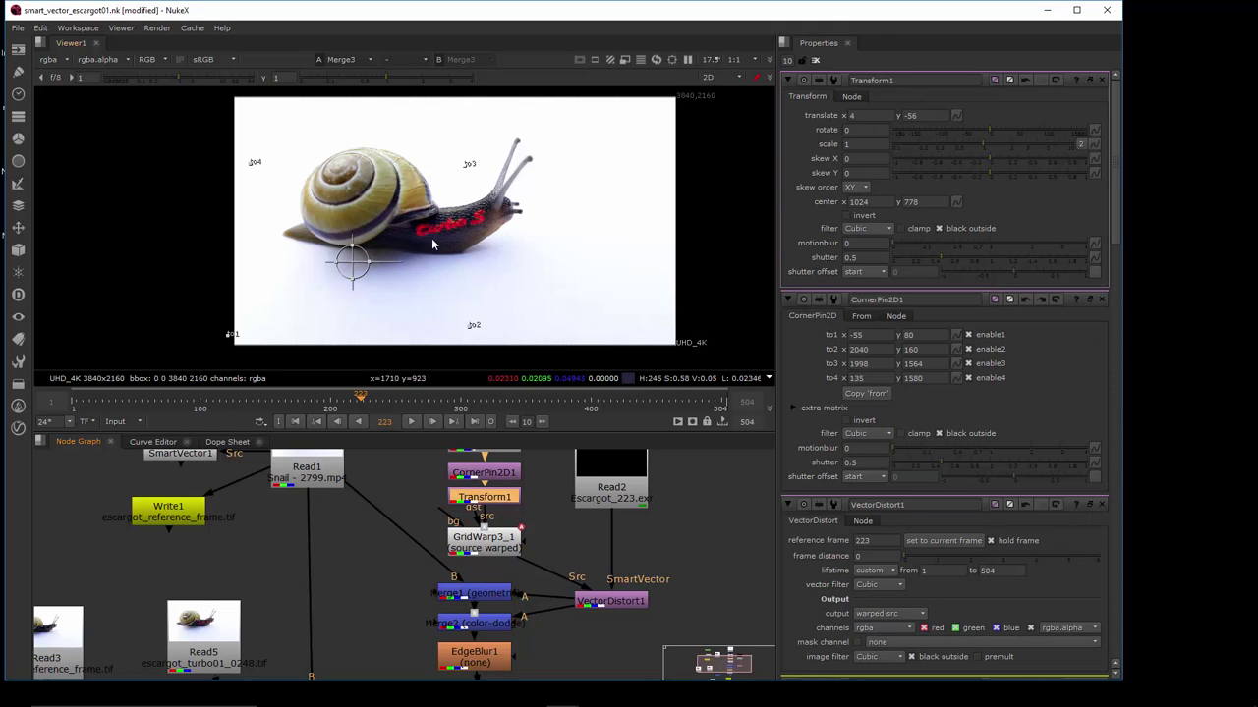
pyautogui.scroll(5, 466, 234)
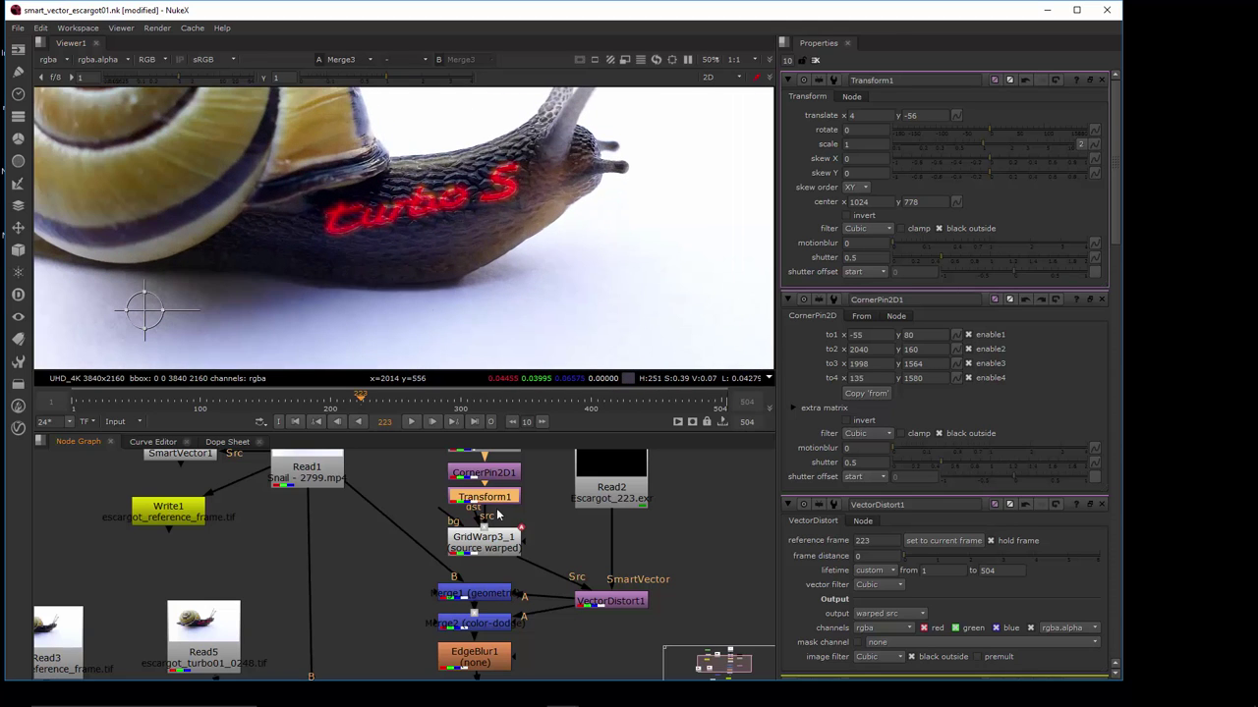
# Show the GridWarp3_1 transform properties and select a source grid point over the logo to inspect the warp
pyautogui.doubleClick(485, 544)
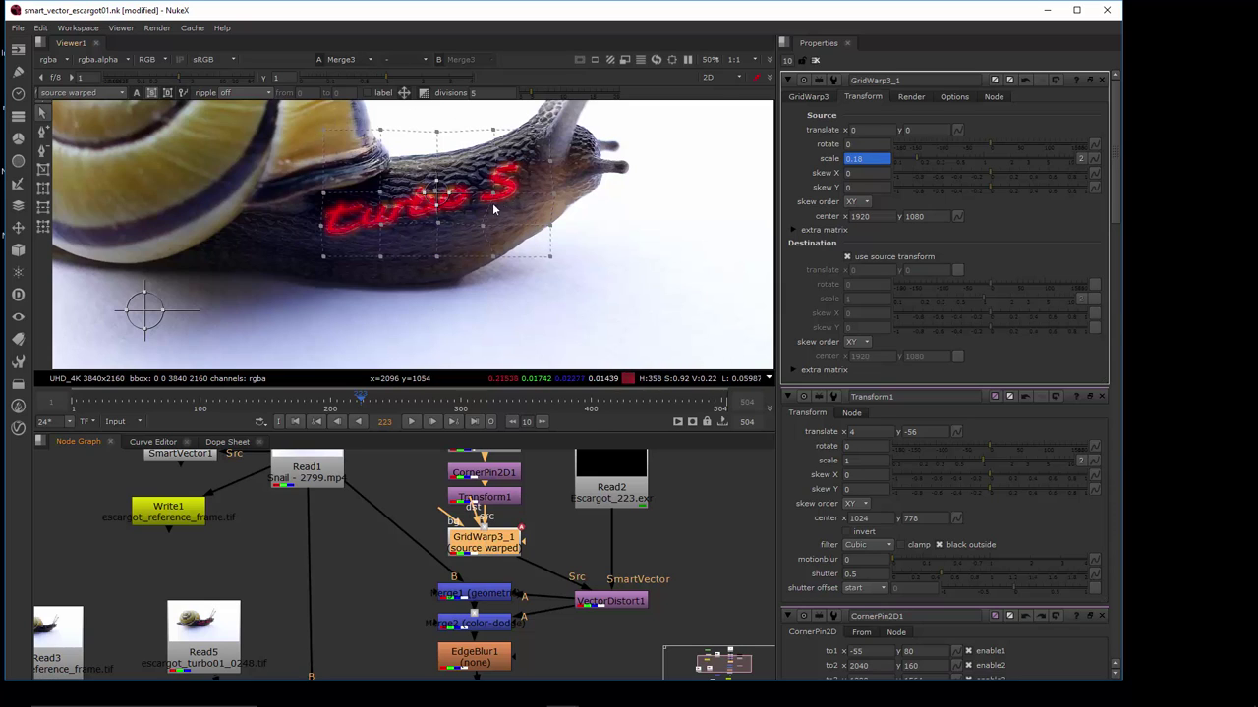
pyautogui.click(381, 232)
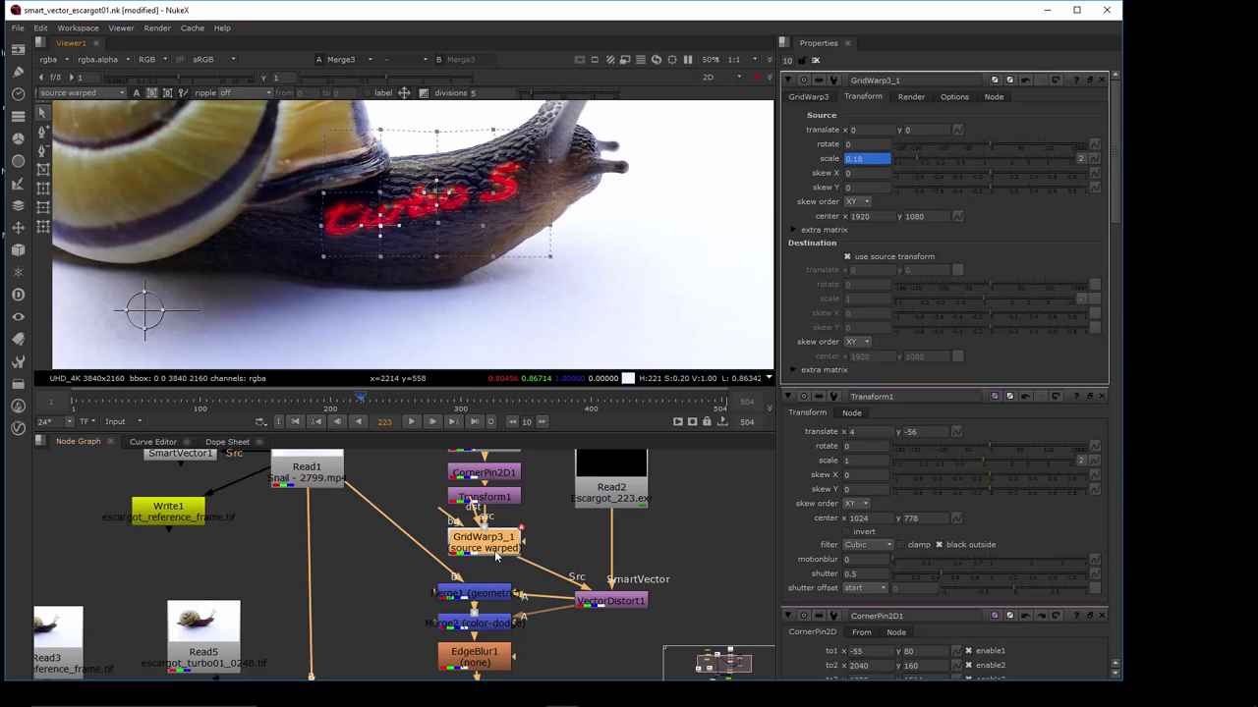
pyautogui.moveTo(494, 564); pyautogui.dragTo(527, 514, button='middle')
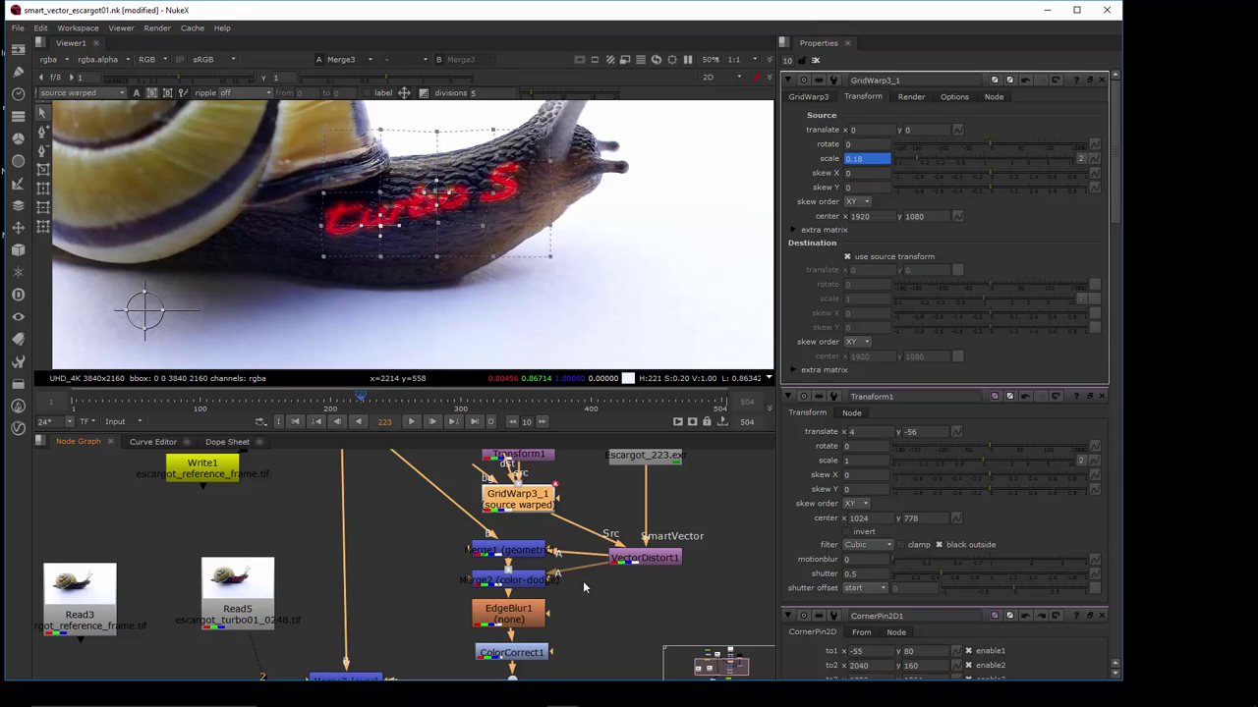
# Bring up the Merge1 (geometric) properties and trace its inputs from Read1 and VectorDistort1
pyautogui.moveTo(589, 578); pyautogui.dragTo(615, 571, button='middle')
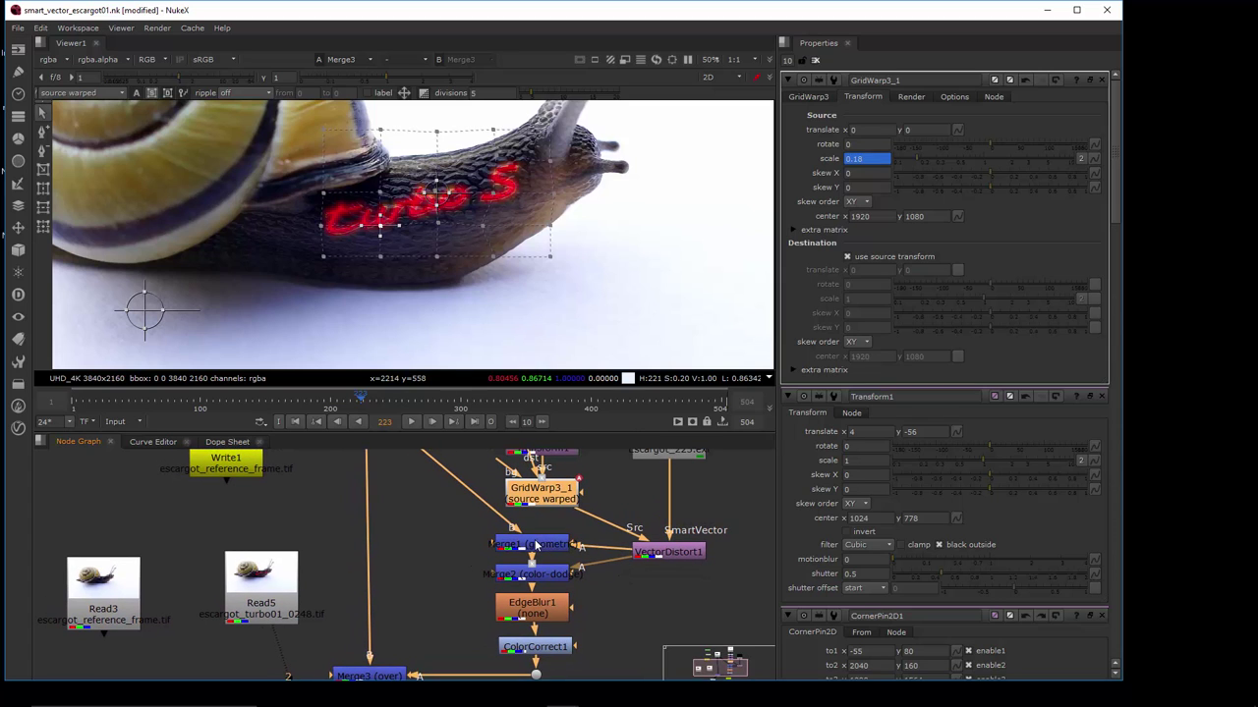
pyautogui.moveTo(464, 533); pyautogui.dragTo(444, 603, button='middle')
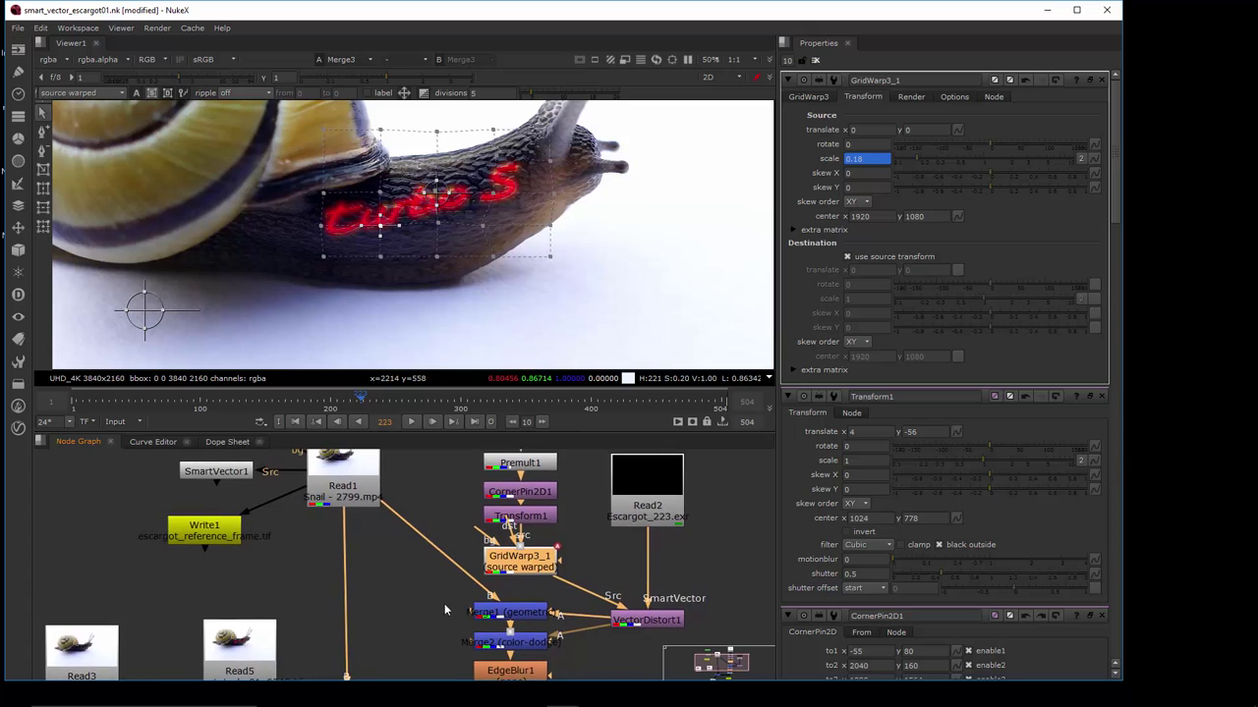
pyautogui.click(528, 613)
pyautogui.doubleClick(525, 613)
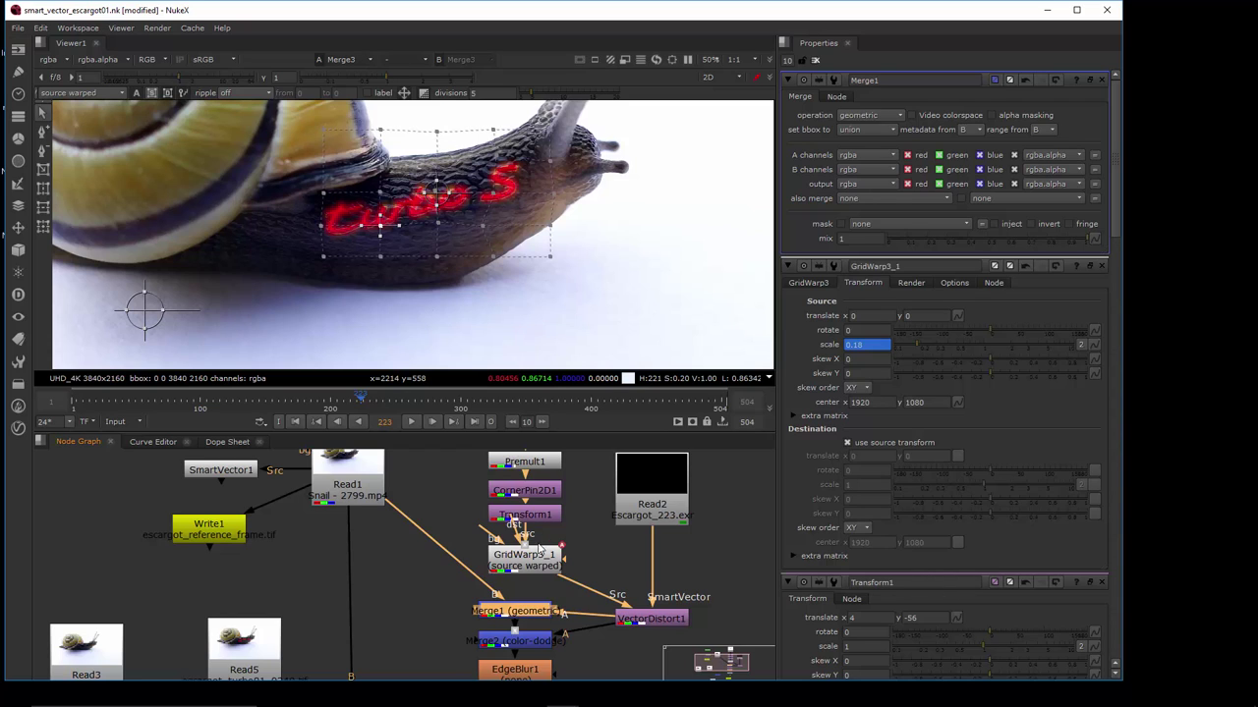
pyautogui.moveTo(538, 548); pyautogui.dragTo(543, 611, button='middle')
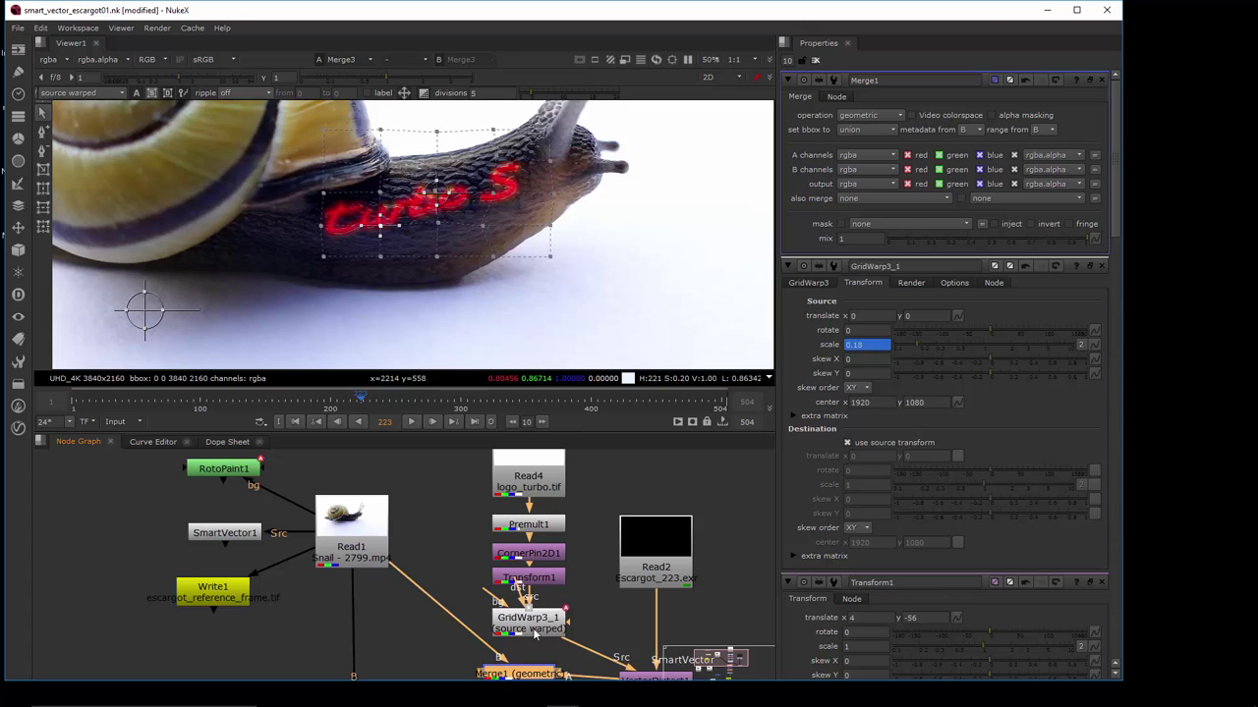
pyautogui.moveTo(536, 630); pyautogui.dragTo(519, 507, button='middle')
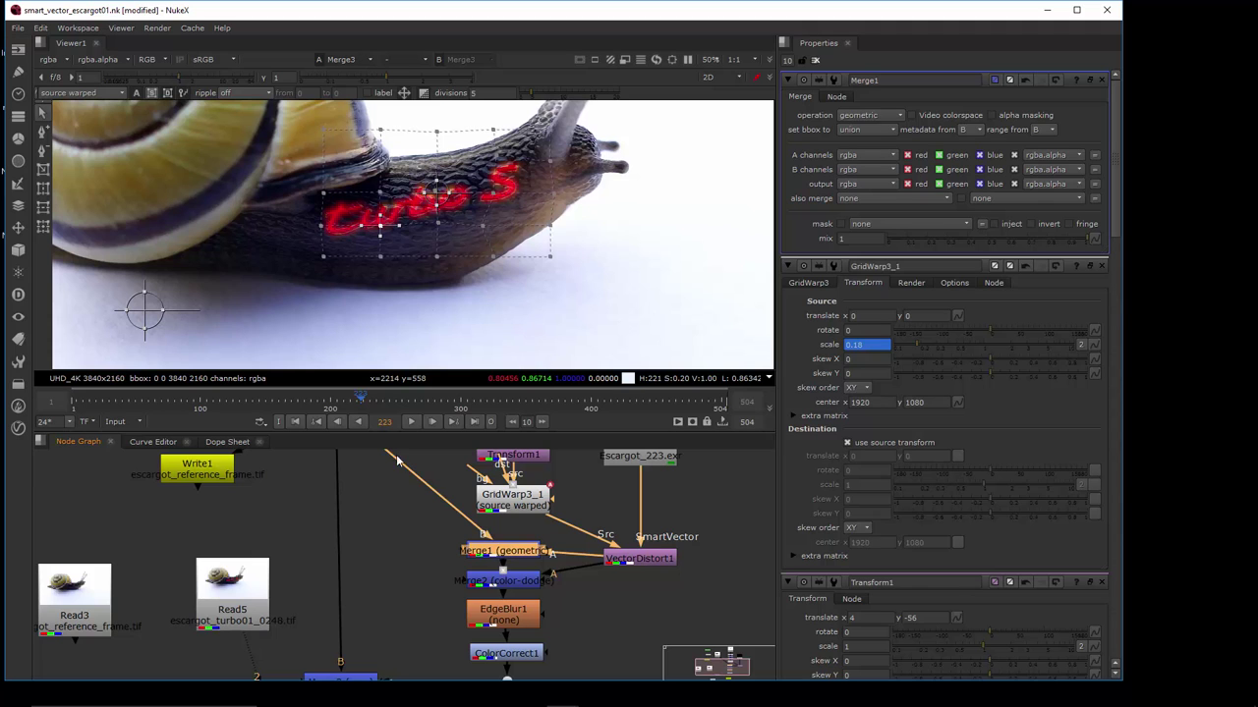
pyautogui.moveTo(399, 462); pyautogui.dragTo(355, 482, button='middle')
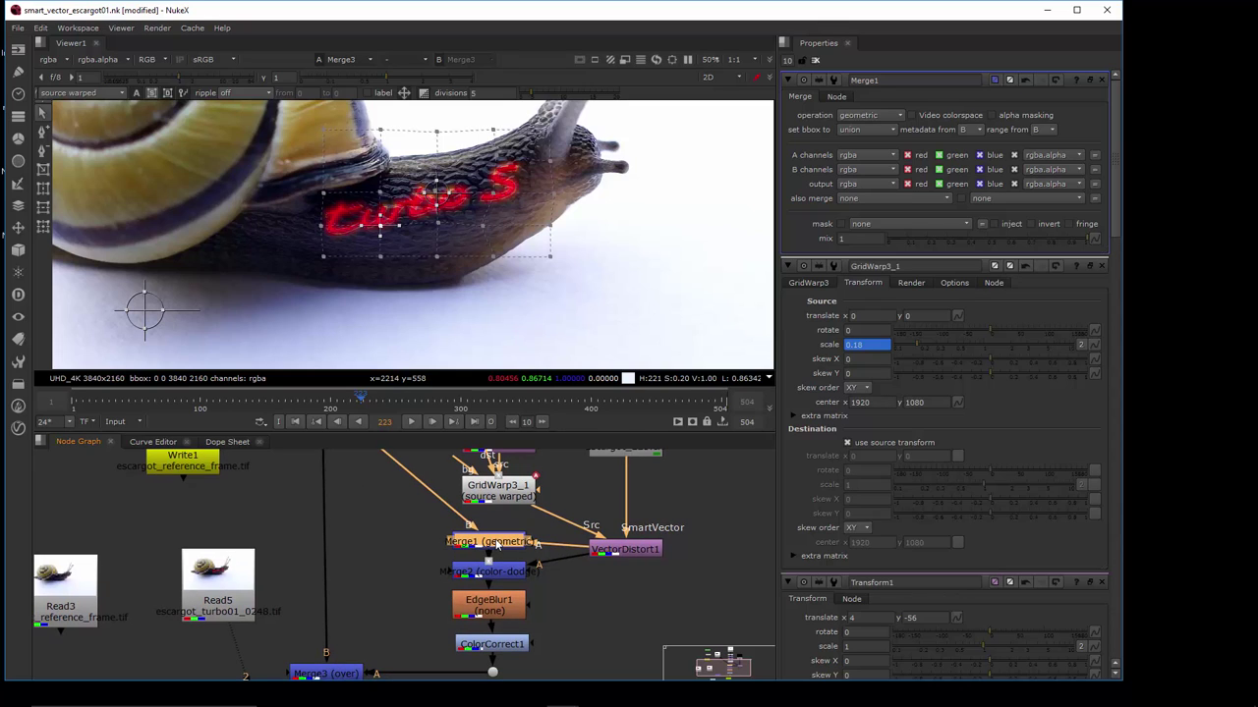
# Disable the Merge2 (color-dodge), EdgeBlur1 and ColorCorrect1 nodes to isolate the Merge1 result
pyautogui.click(494, 576)
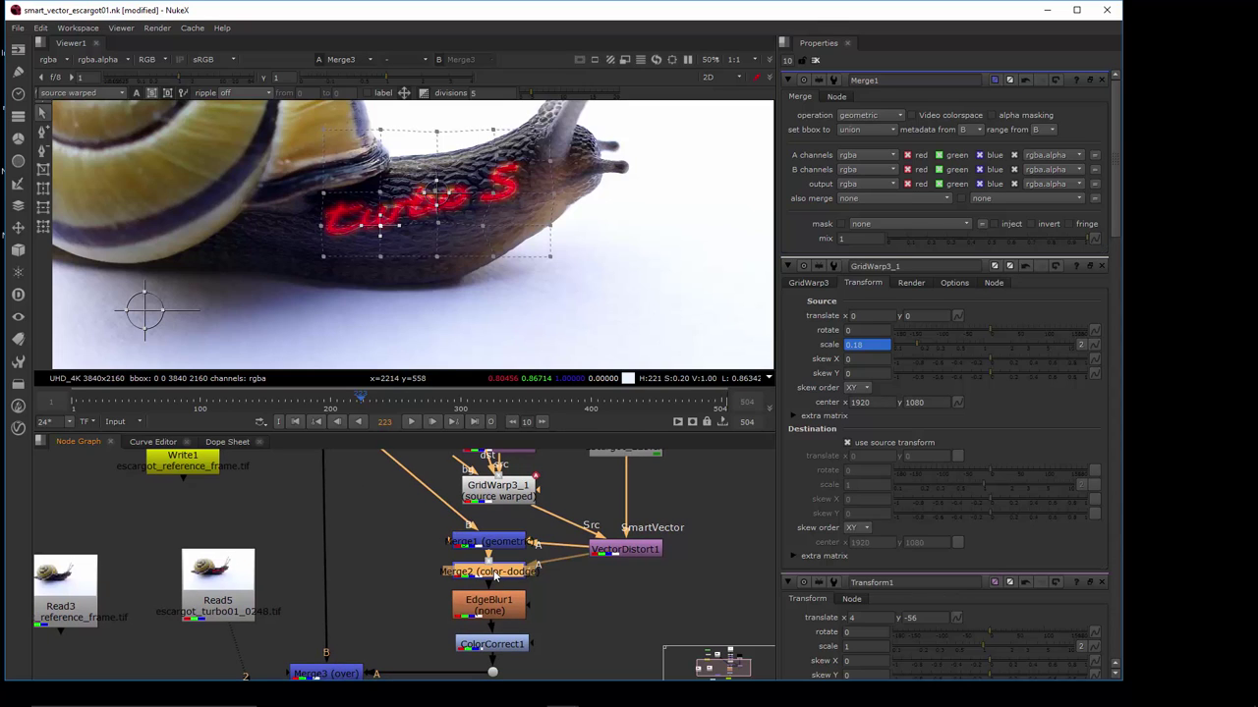
pyautogui.press('d')
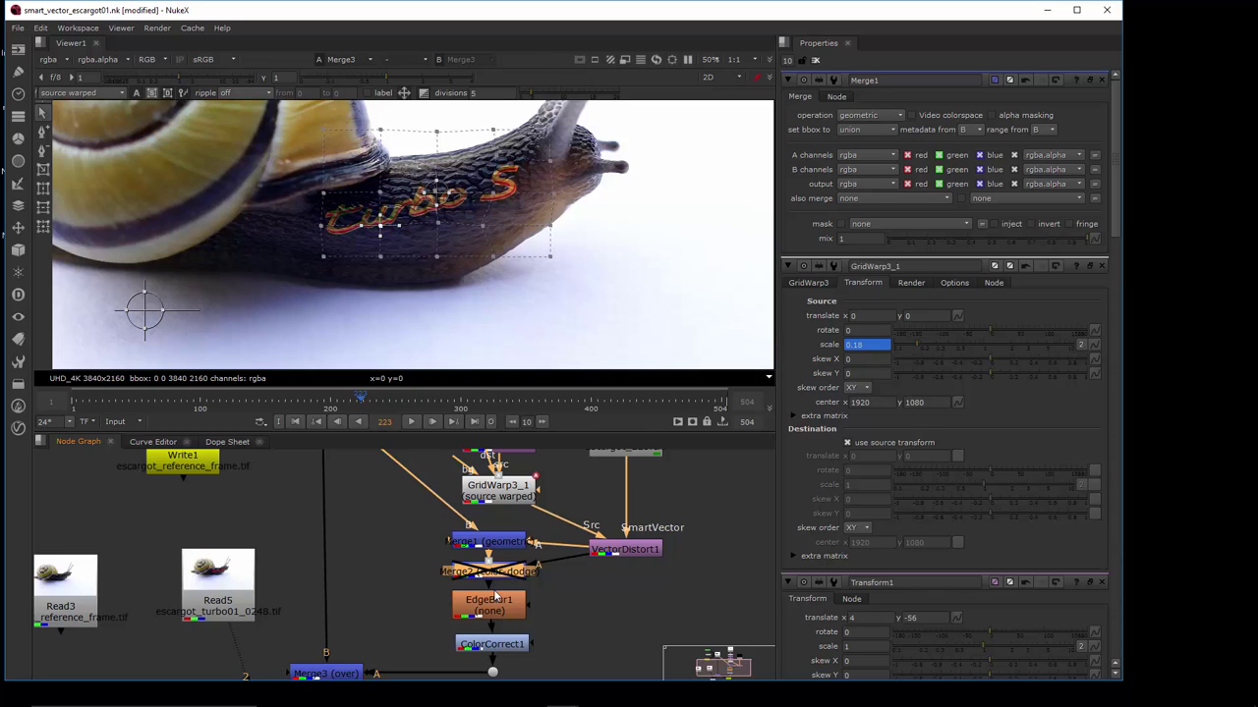
pyautogui.click(494, 611)
pyautogui.press('d')
pyautogui.click(497, 646)
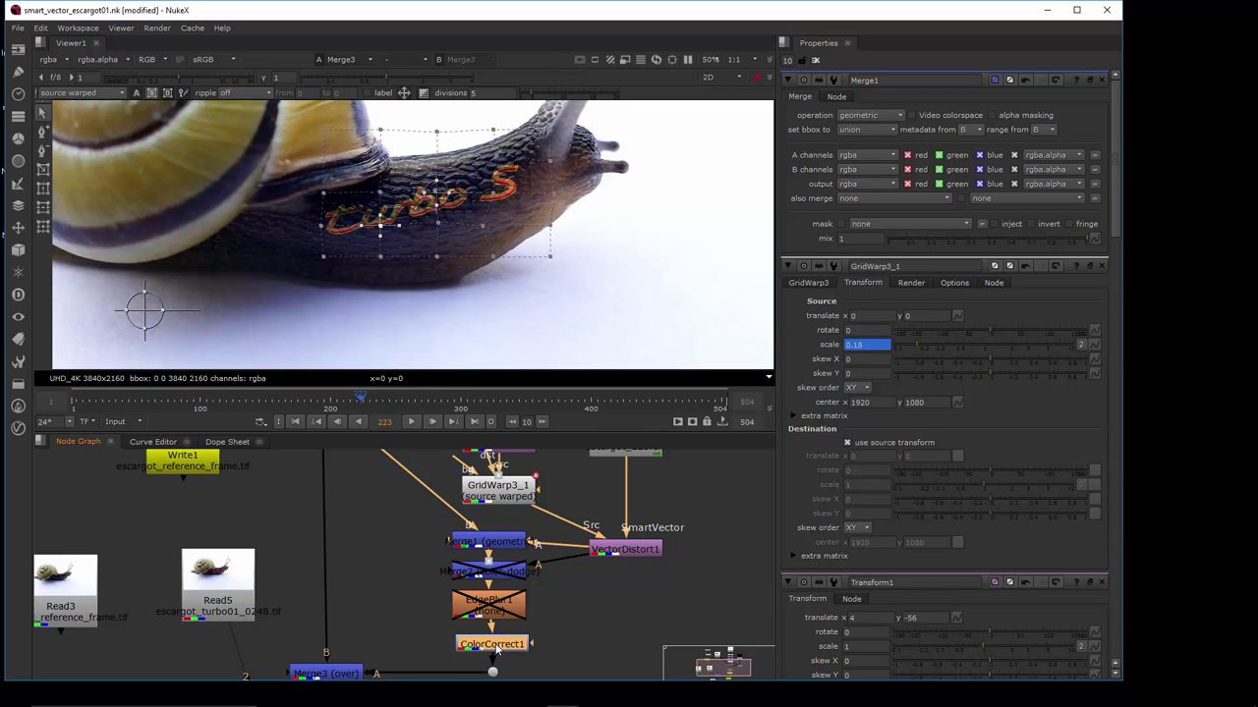
pyautogui.press('d')
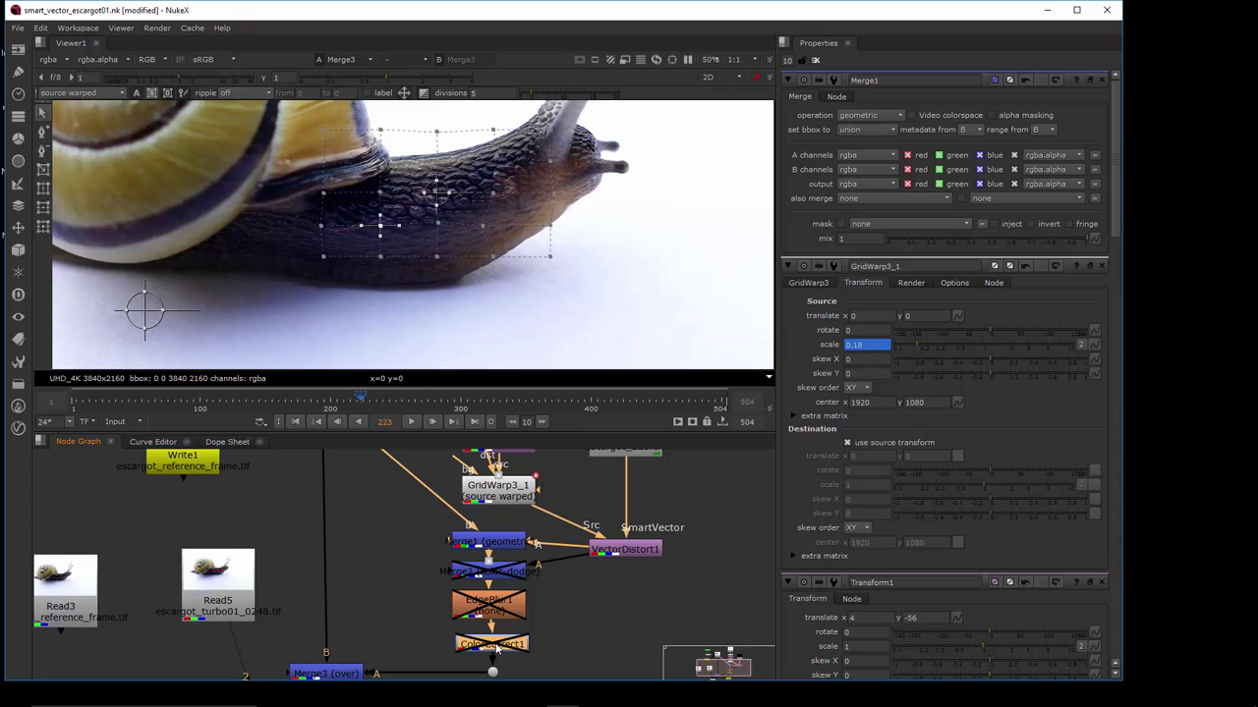
# Re-enable Merge2 (color-dodge) to compare its contribution with Merge1 (geometric) alone
pyautogui.click(510, 542)
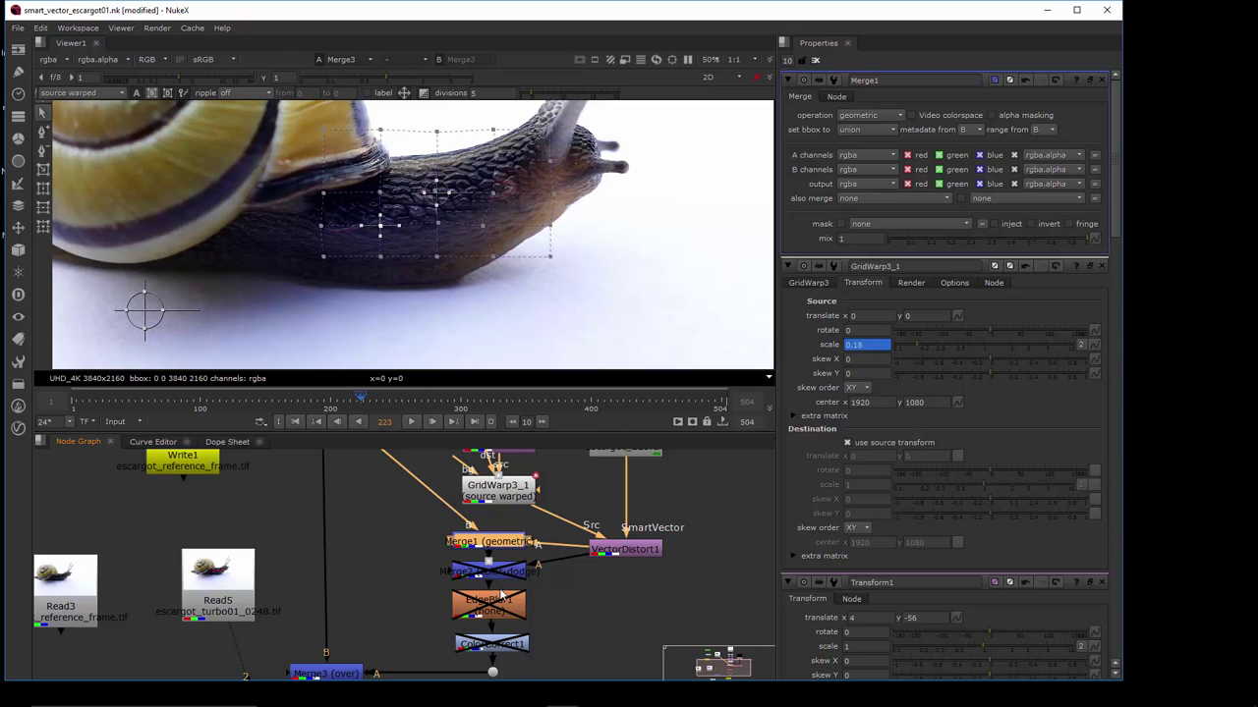
pyautogui.moveTo(503, 590)
pyautogui.mouseDown(button='middle')
pyautogui.moveTo(521, 552)
pyautogui.moveTo(508, 588)
pyautogui.mouseUp(button='middle')
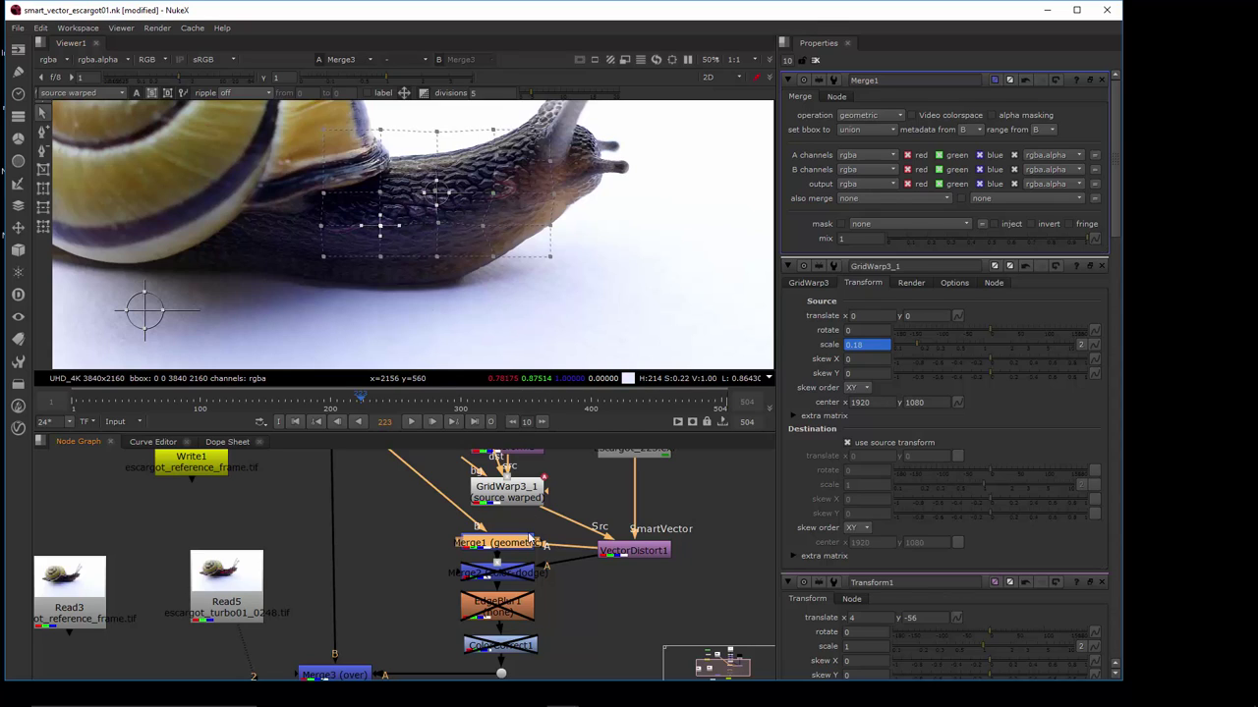
pyautogui.click(502, 572)
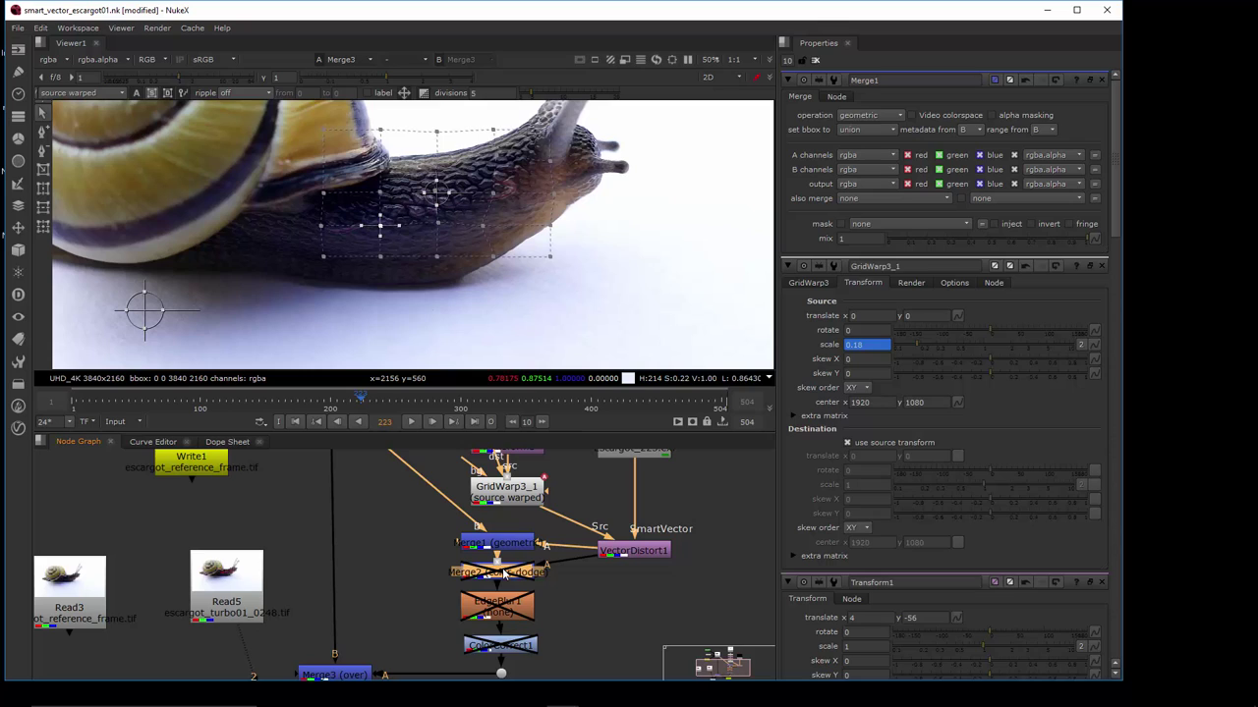
pyautogui.press('d')
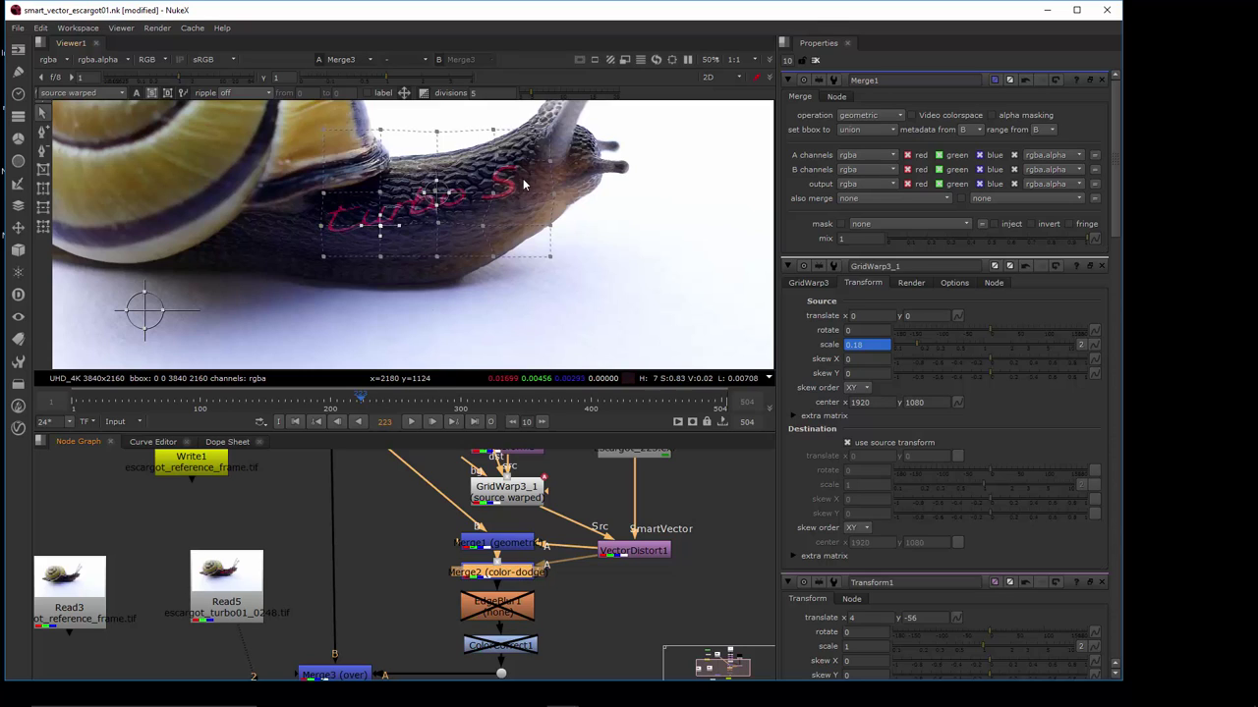
pyautogui.moveTo(503, 546); pyautogui.dragTo(507, 540)
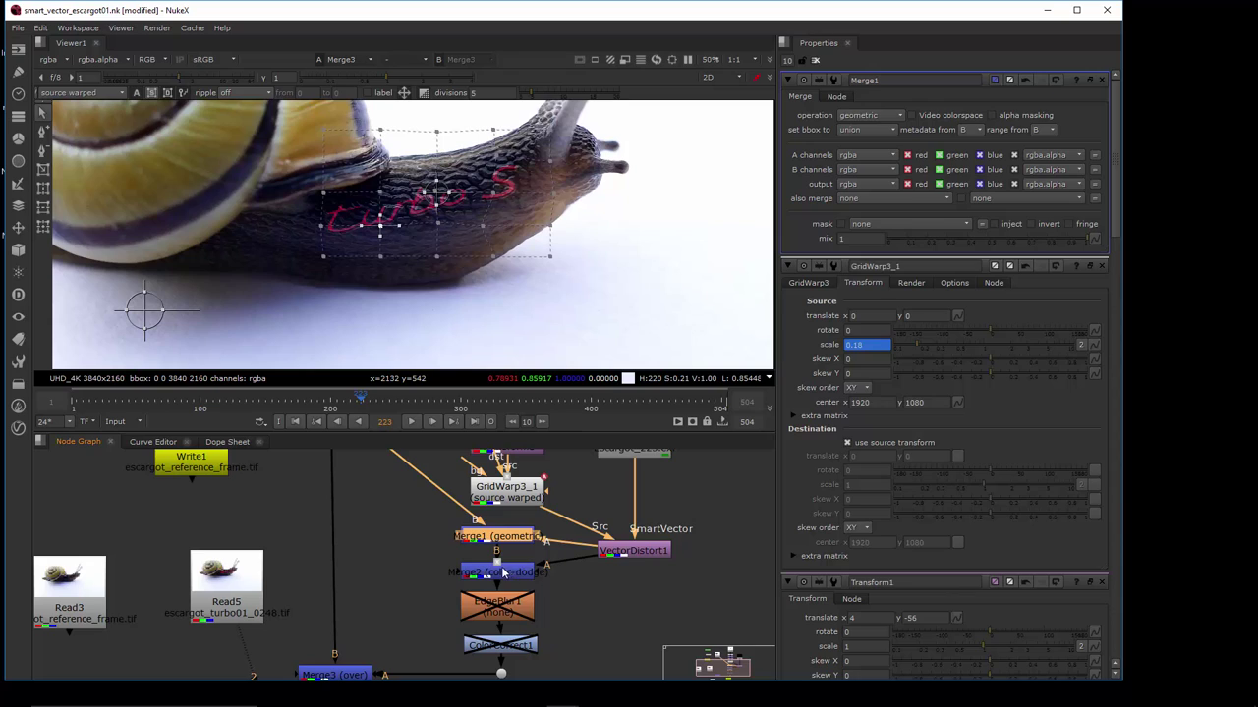
pyautogui.click(510, 574)
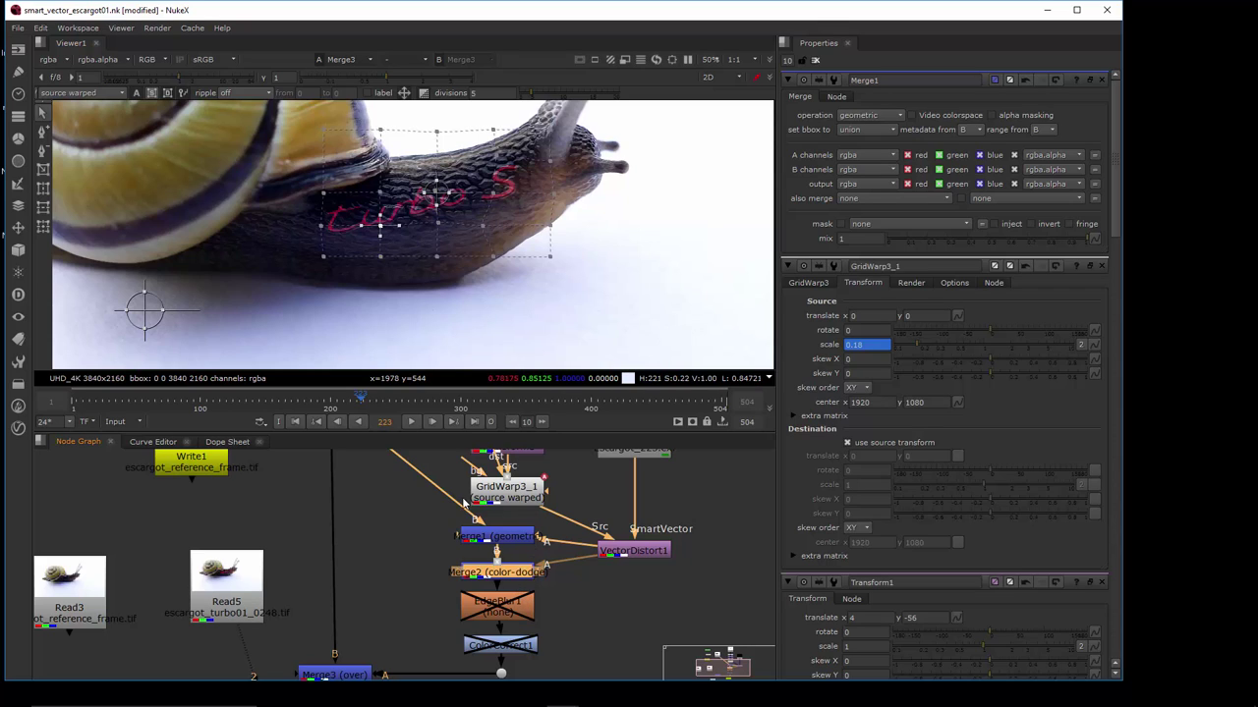
# Close the GridWarp3_1, Transform1 and CornerPin2D1 properties to clear their overlays from the image
pyautogui.click(1101, 267)
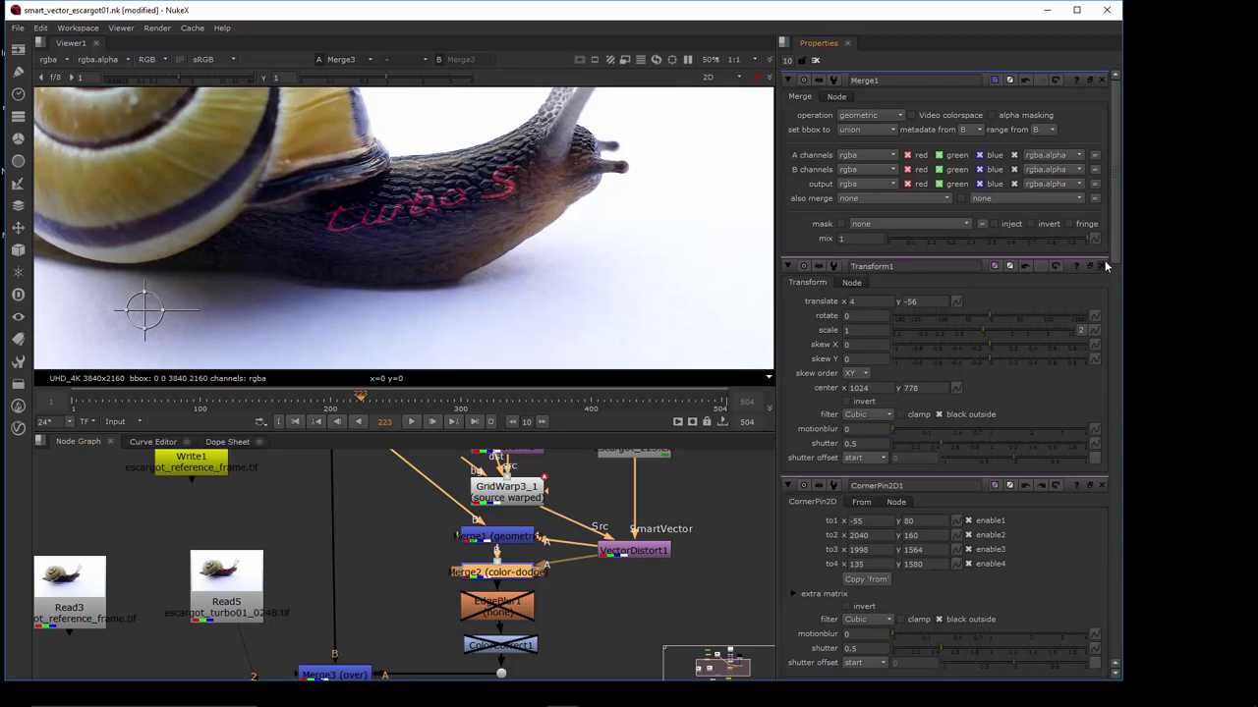
pyautogui.click(1101, 266)
pyautogui.click(1103, 266)
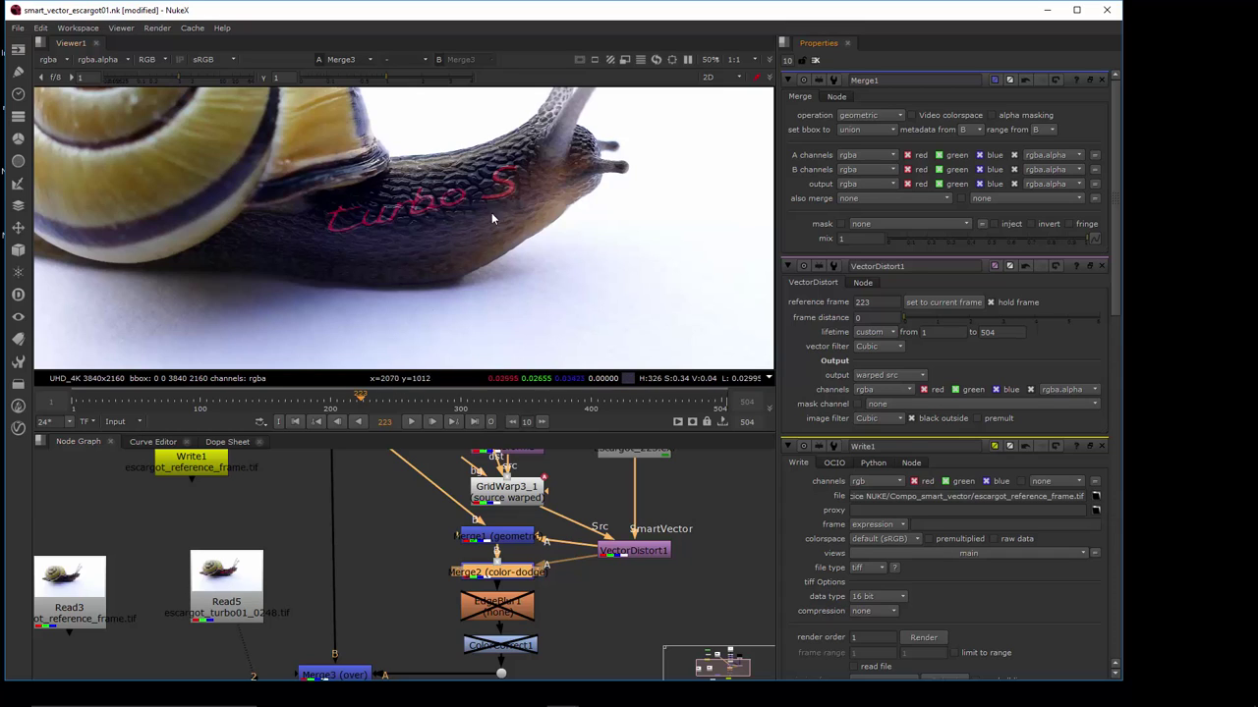
# Re-enable EdgeBlur1 and ColorCorrect1 to restore the full logo treatment
pyautogui.click(505, 609)
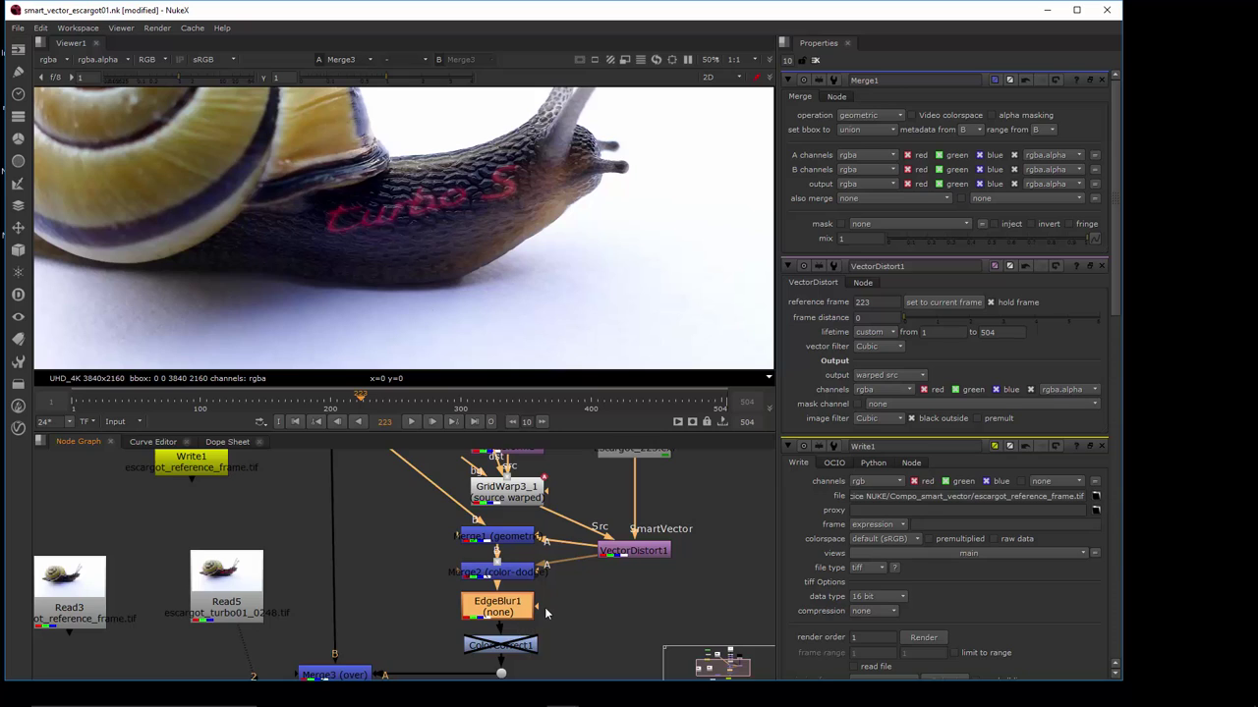
pyautogui.moveTo(545, 608); pyautogui.dragTo(571, 560, button='middle')
pyautogui.click(529, 594)
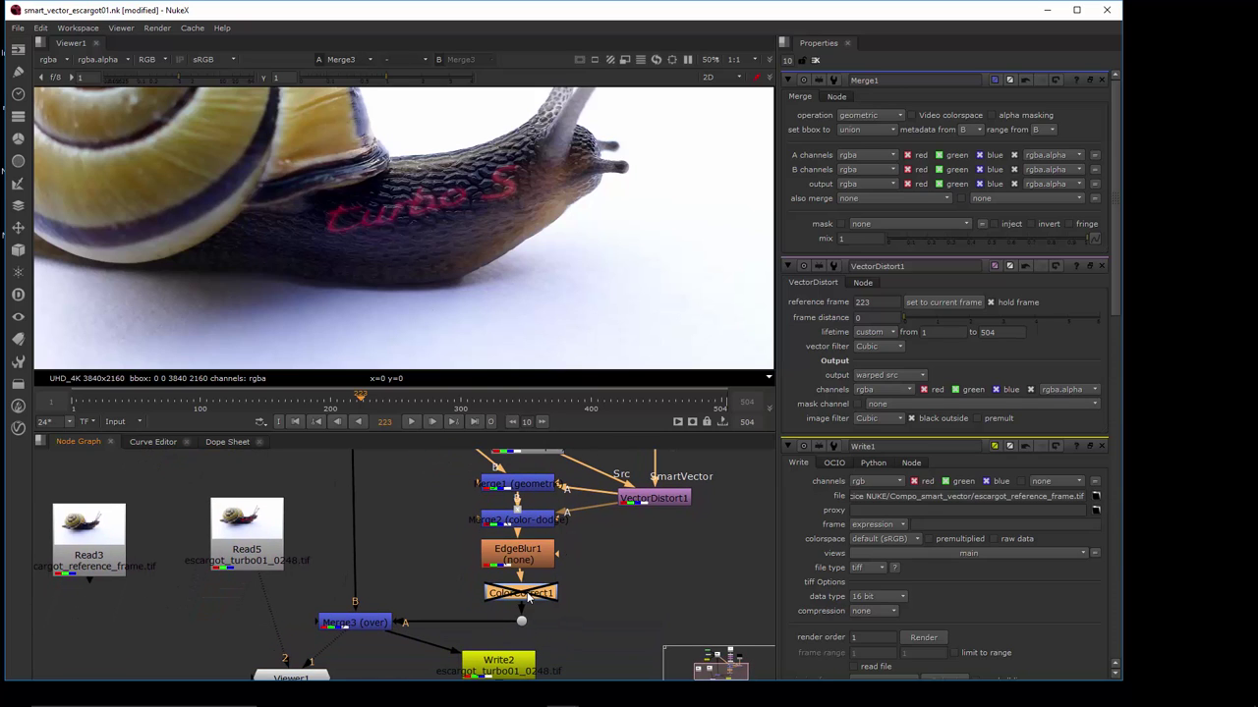
pyautogui.press('d')
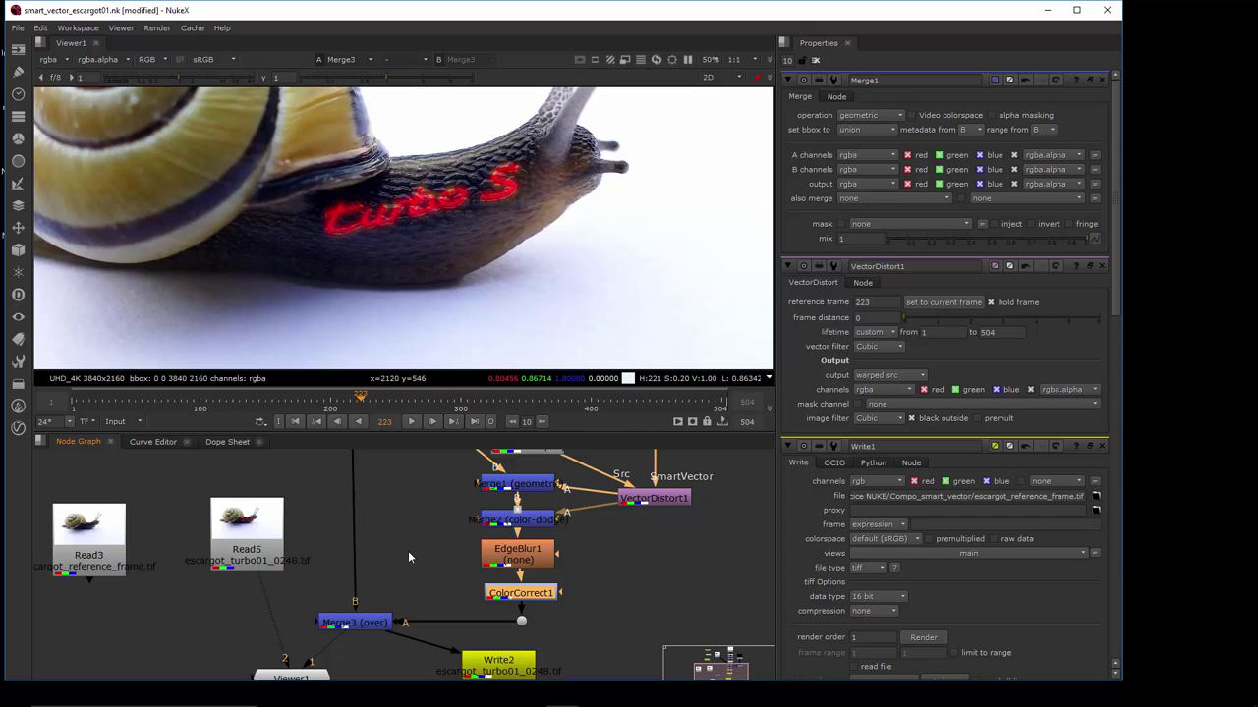
# Select the Merge3 (over) node and review the node graph from the Read1 and logo branches to the viewer
pyautogui.moveTo(408, 550); pyautogui.dragTo(488, 629, button='middle')
pyautogui.click(440, 529)
pyautogui.scroll(-2, 462, 512)
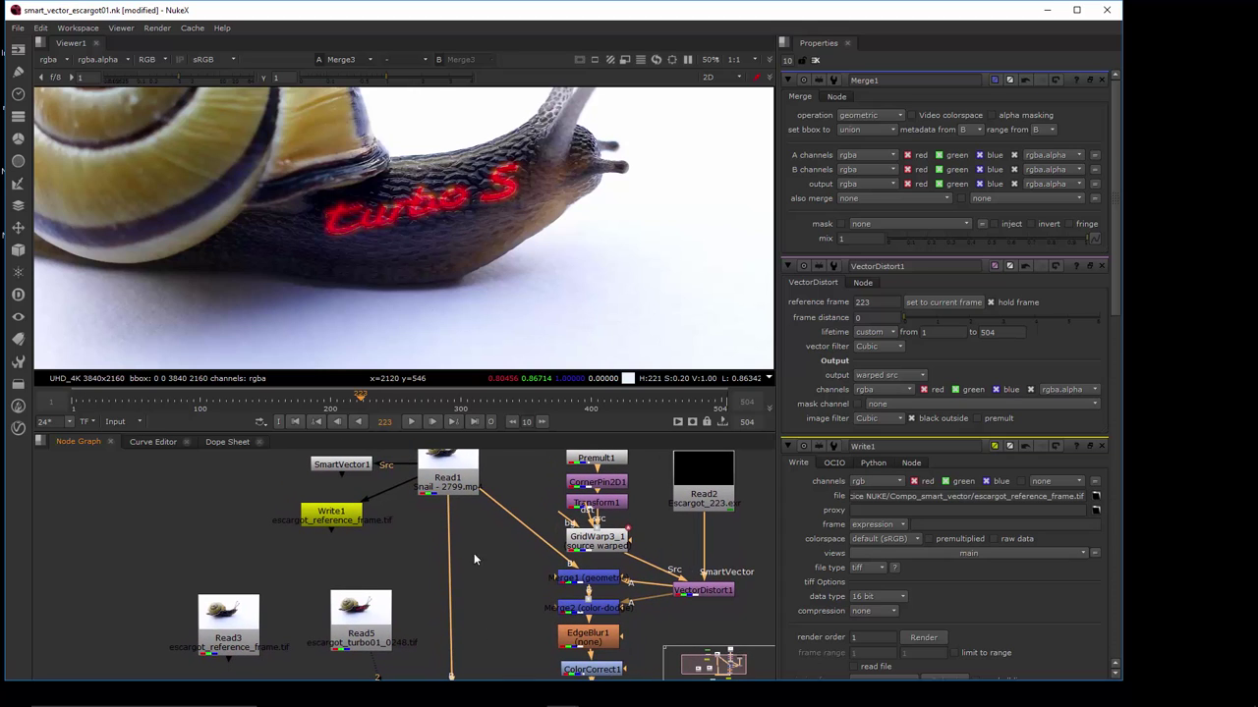
pyautogui.moveTo(509, 585); pyautogui.dragTo(484, 487, button='middle')
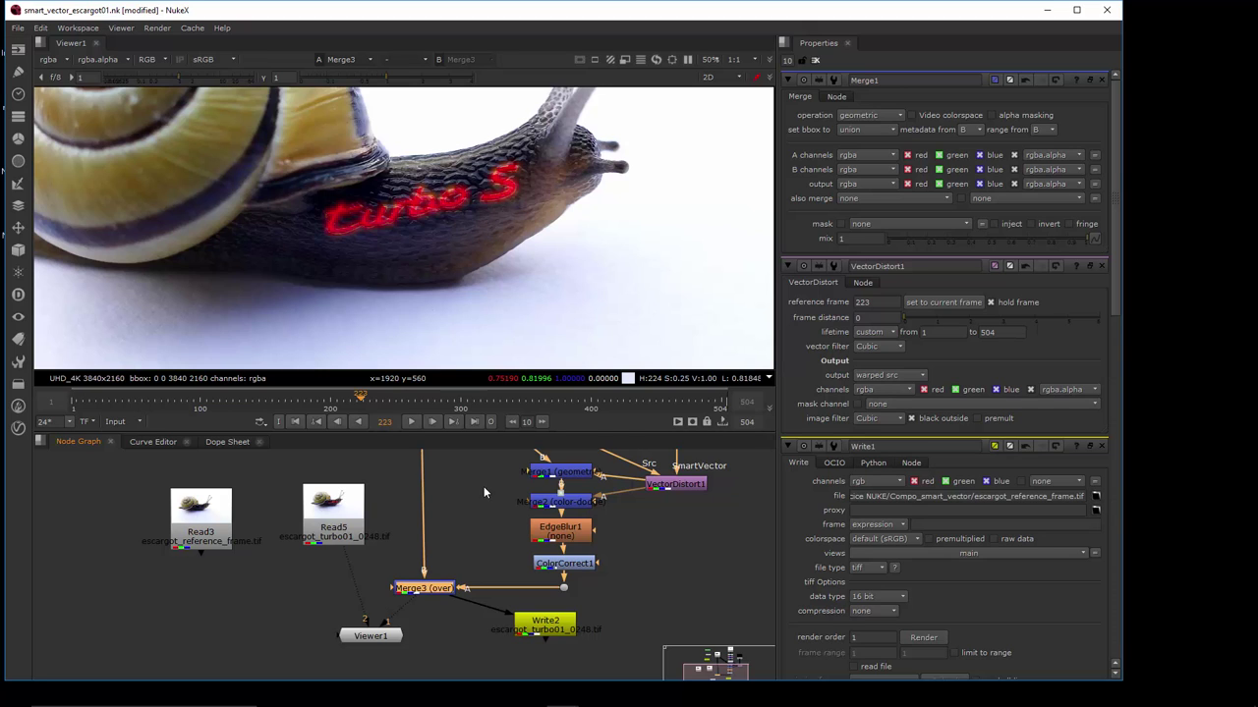
pyautogui.moveTo(483, 486); pyautogui.dragTo(368, 621, button='middle')
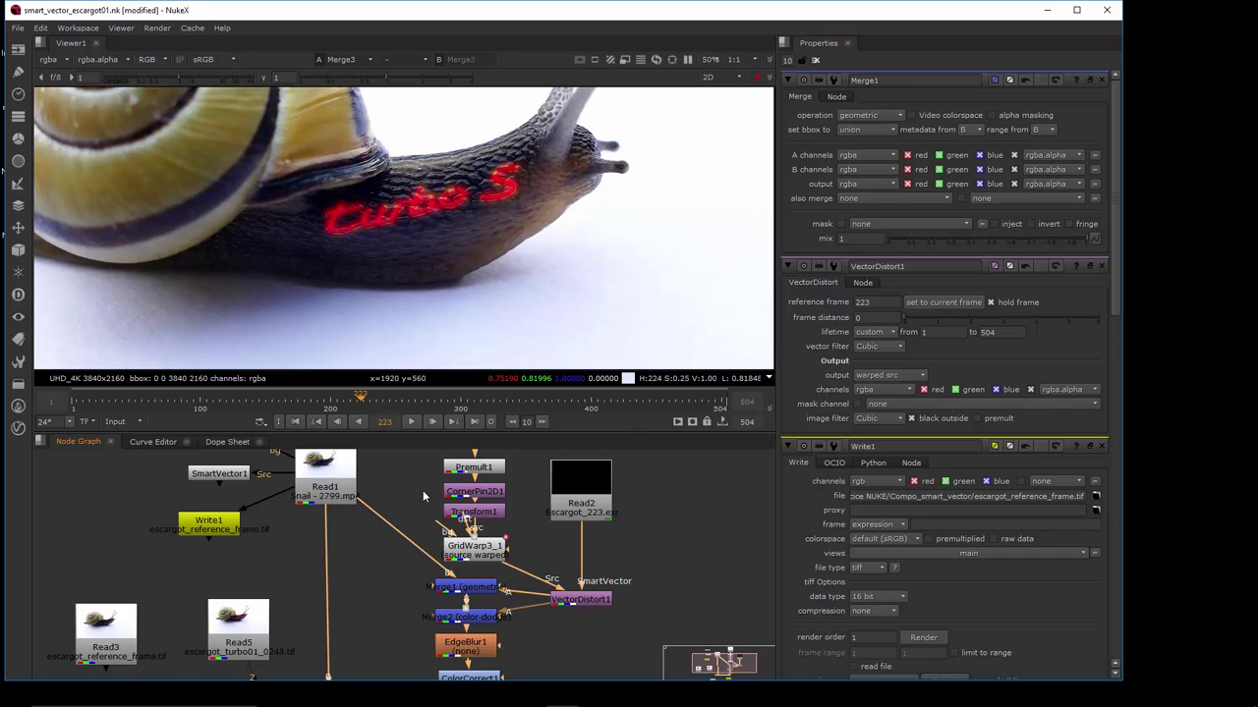
# Move the RotoPaint1 node to the other side of Read1, above it and beside the Read4 logo branch
pyautogui.moveTo(422, 490); pyautogui.dragTo(525, 557, button='middle')
pyautogui.moveTo(334, 484); pyautogui.dragTo(481, 474)
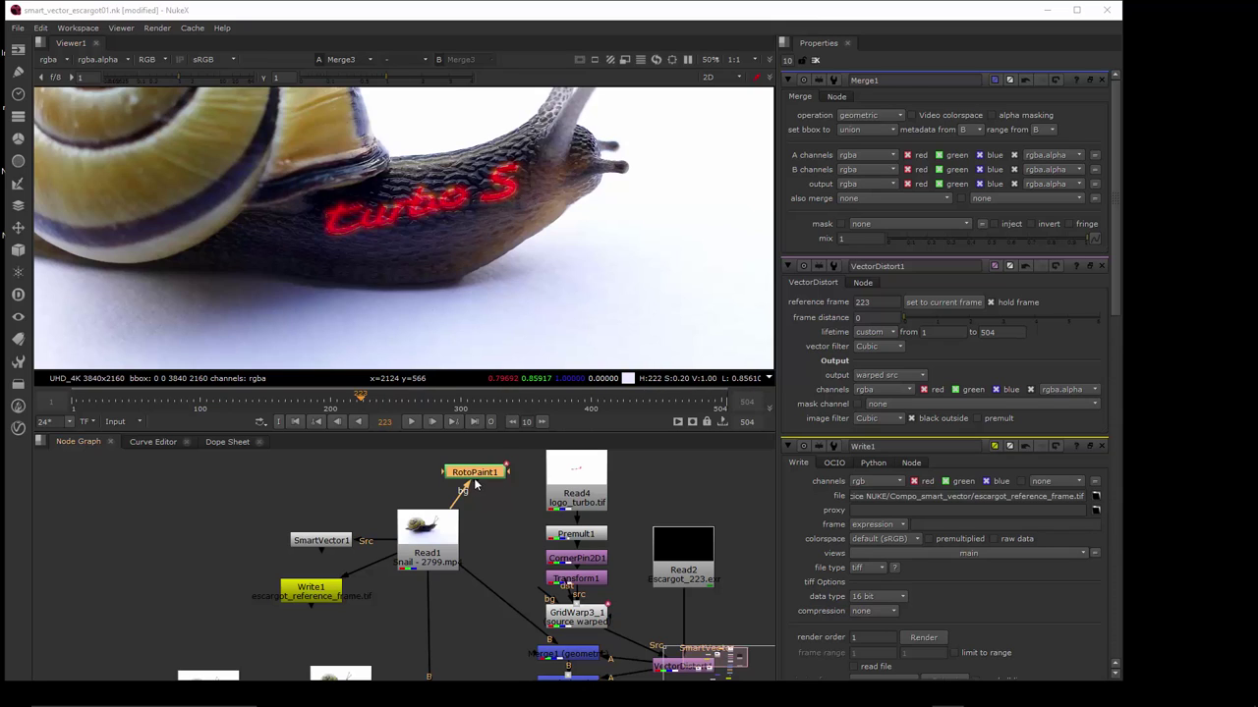
pyautogui.moveTo(474, 478); pyautogui.dragTo(504, 474)
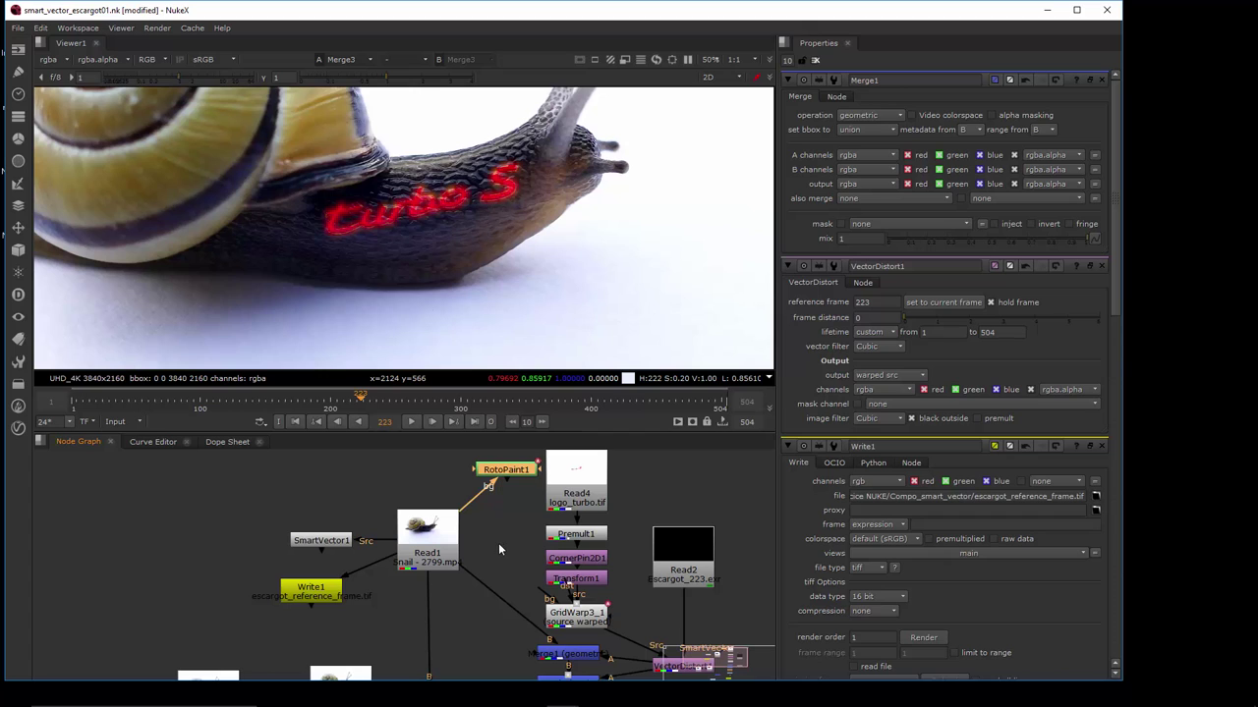
# Review the node graph from Read1, SmartVector1 and the logo branch through VectorDistort1 and the merges down to Write2 and Viewer1
pyautogui.moveTo(492, 542); pyautogui.dragTo(444, 514, button='middle')
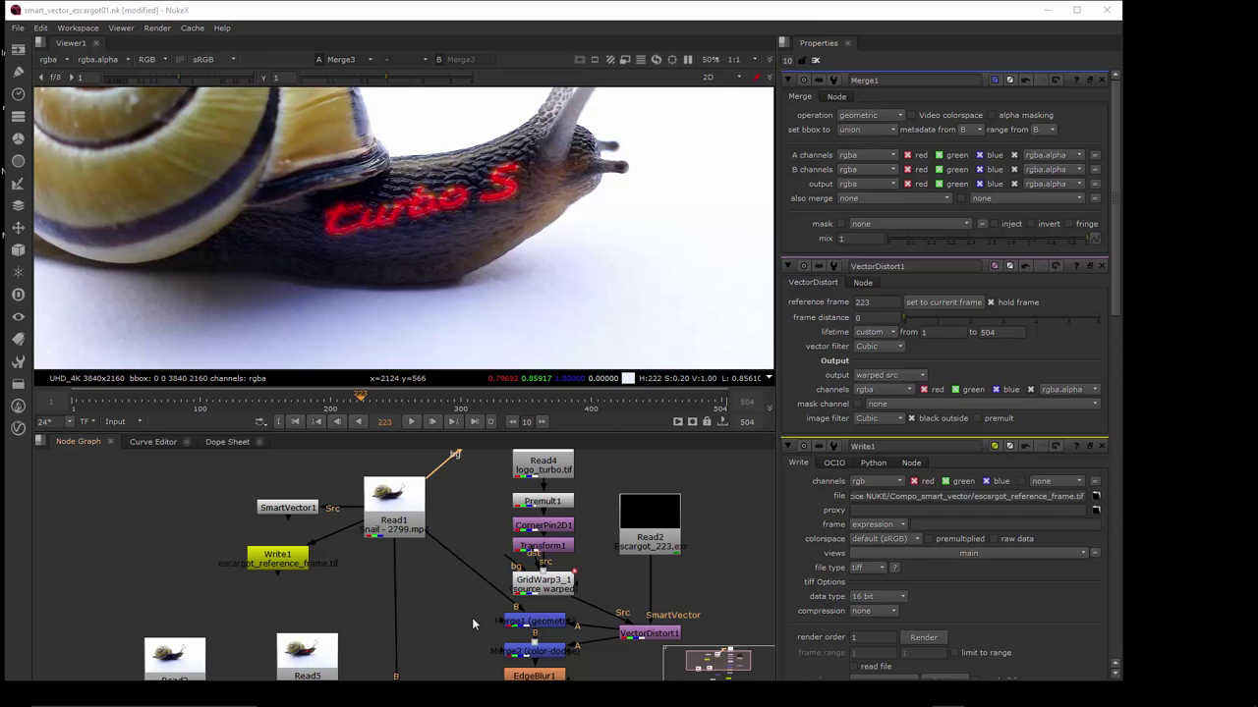
pyautogui.moveTo(464, 589); pyautogui.dragTo(467, 477, button='middle')
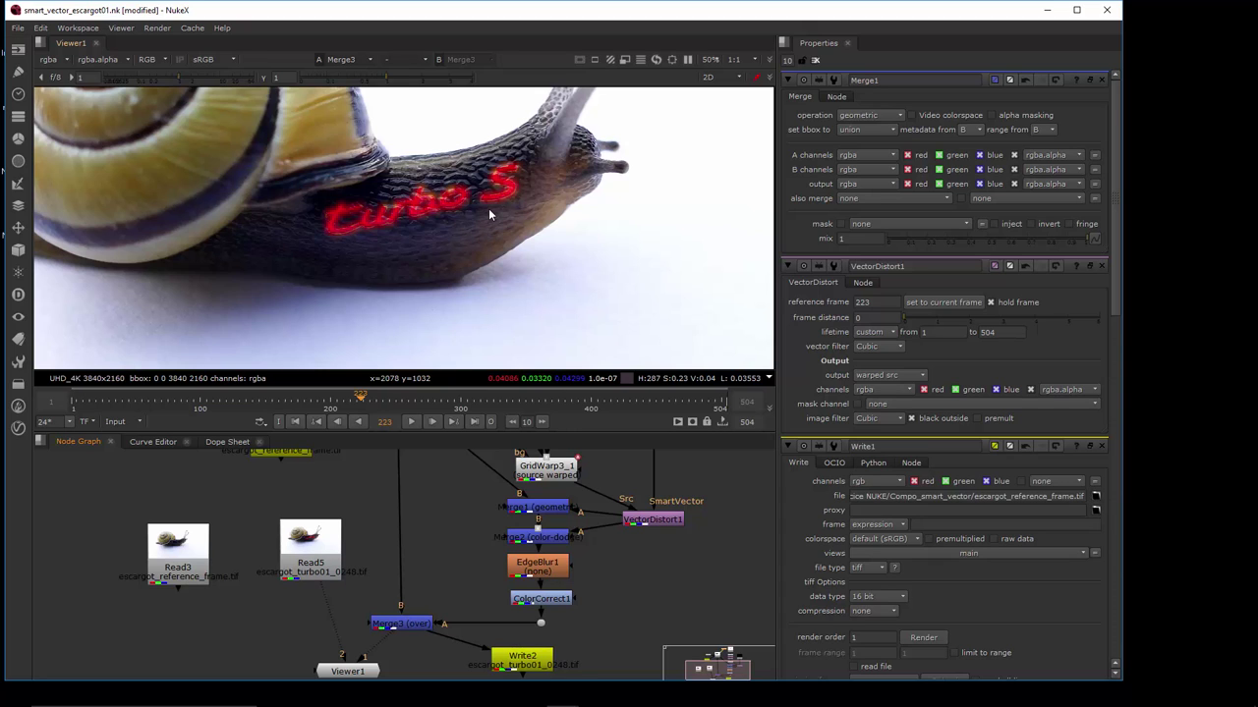
pyautogui.moveTo(458, 518); pyautogui.dragTo(403, 503, button='middle')
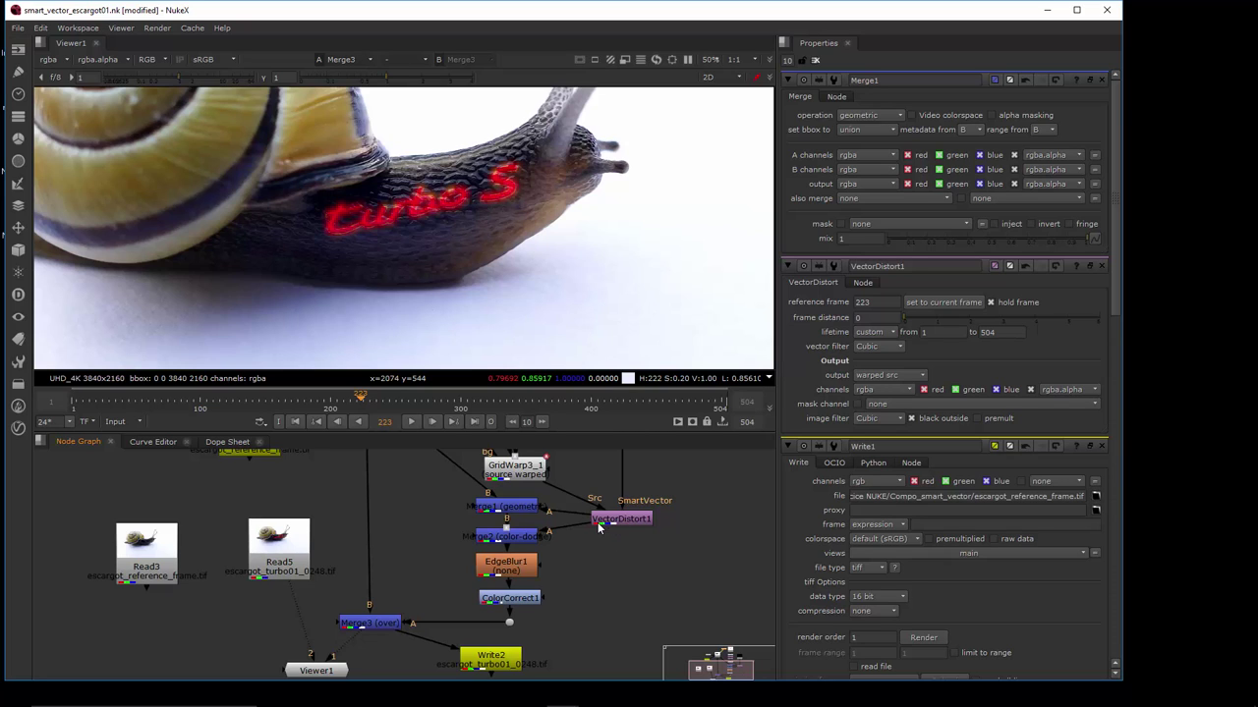
pyautogui.moveTo(592, 545); pyautogui.dragTo(645, 580, button='middle')
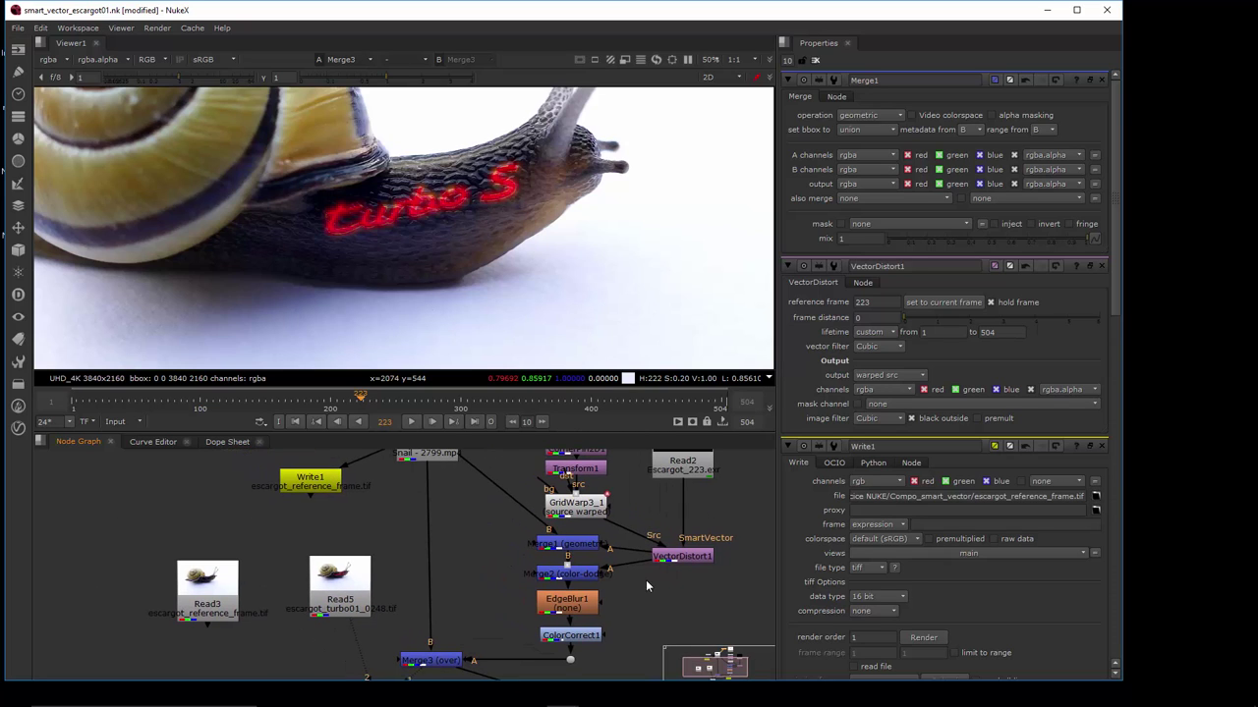
pyautogui.moveTo(459, 557); pyautogui.dragTo(483, 622, button='middle')
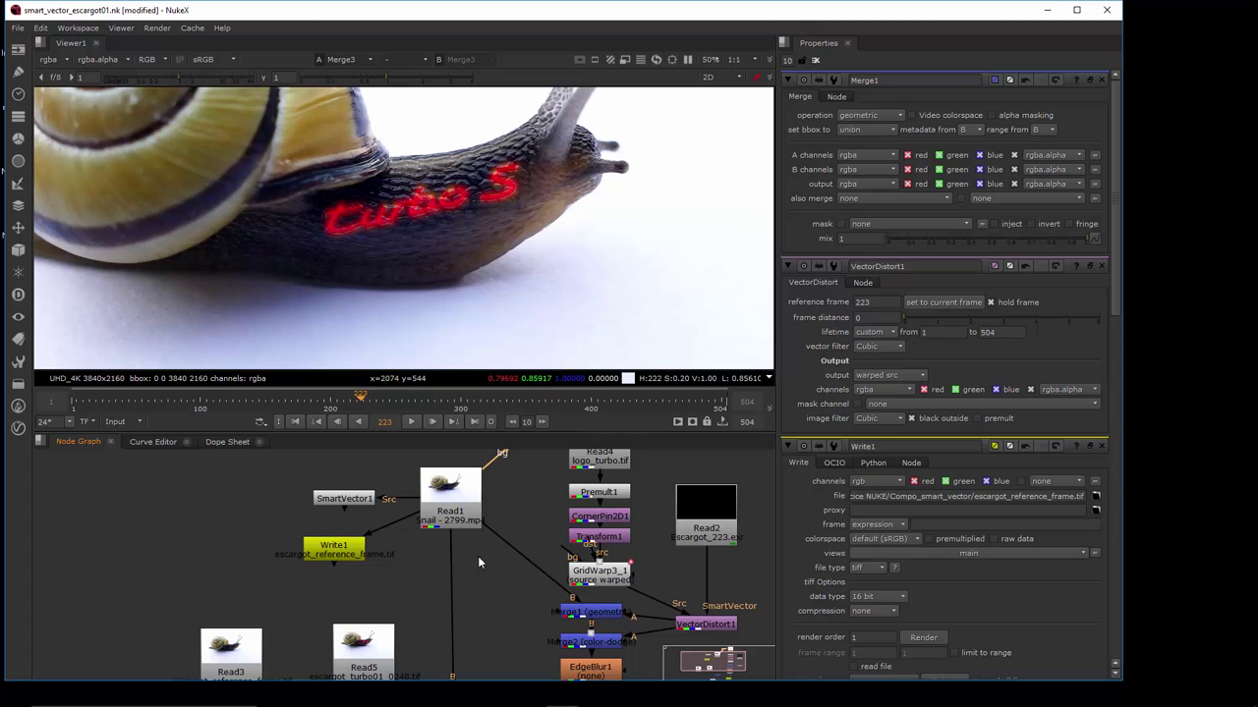
pyautogui.moveTo(472, 593); pyautogui.dragTo(347, 589, button='middle')
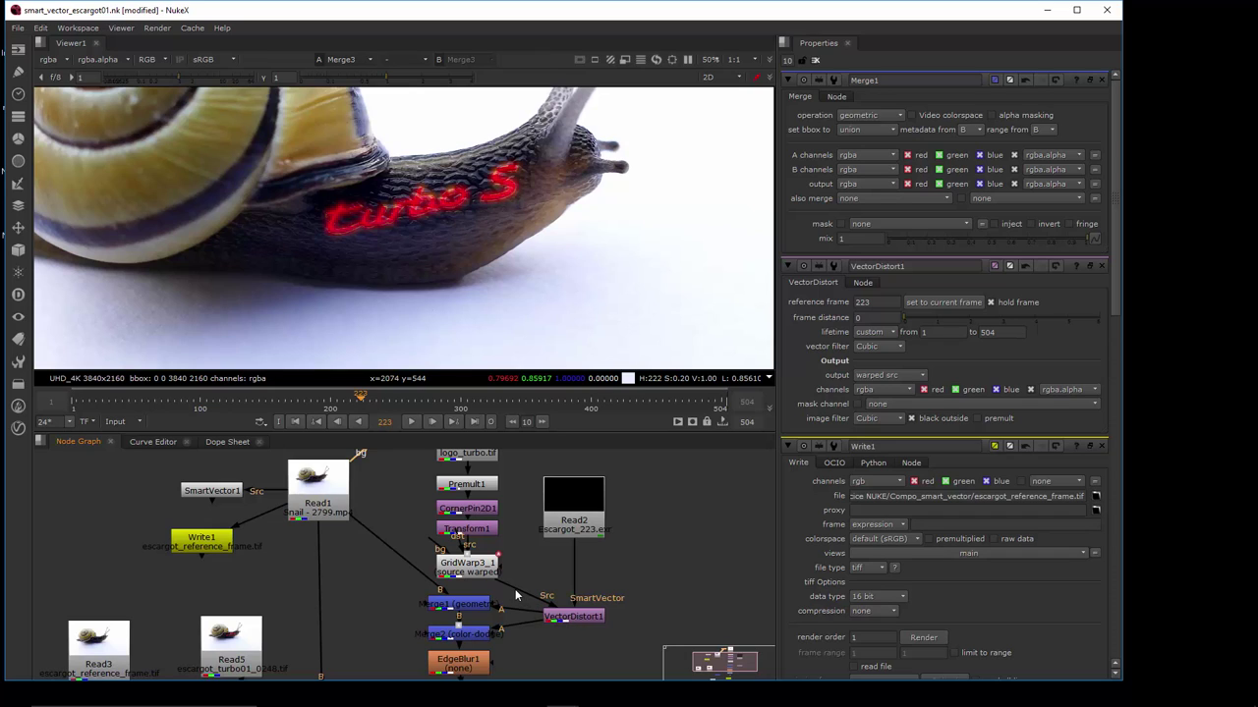
pyautogui.scroll(-2, 508, 611)
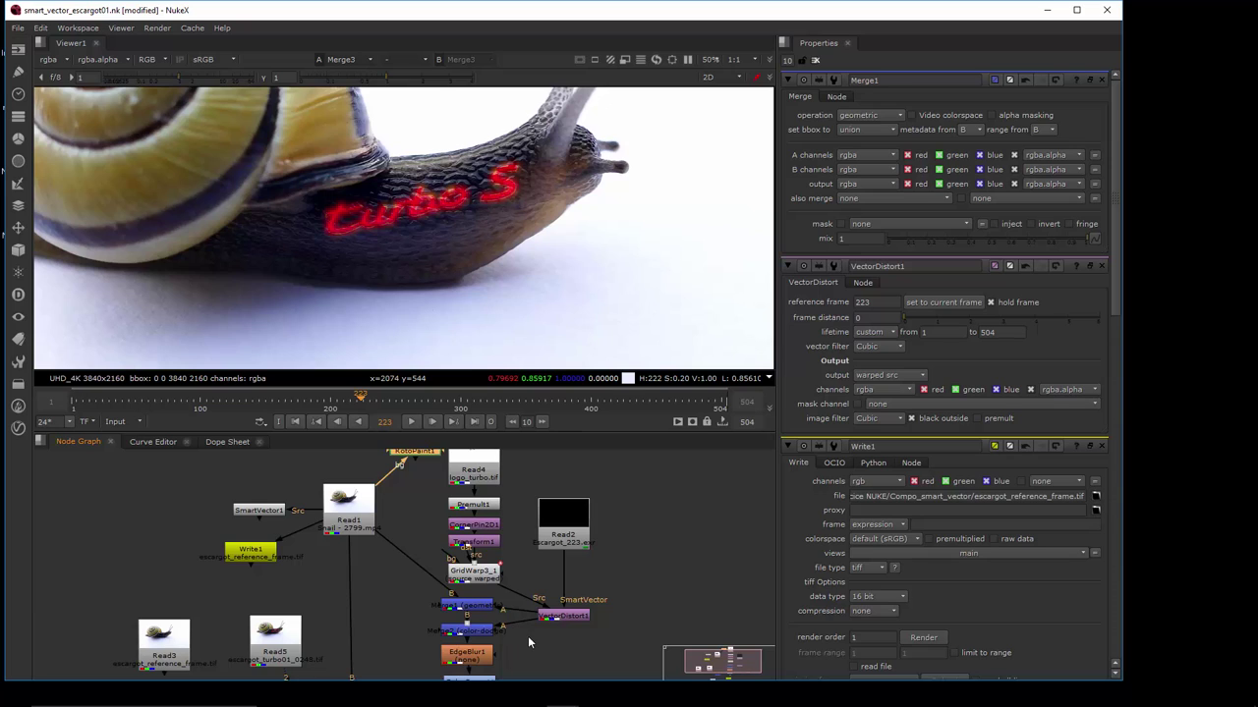
pyautogui.moveTo(528, 642); pyautogui.dragTo(546, 621, button='middle')
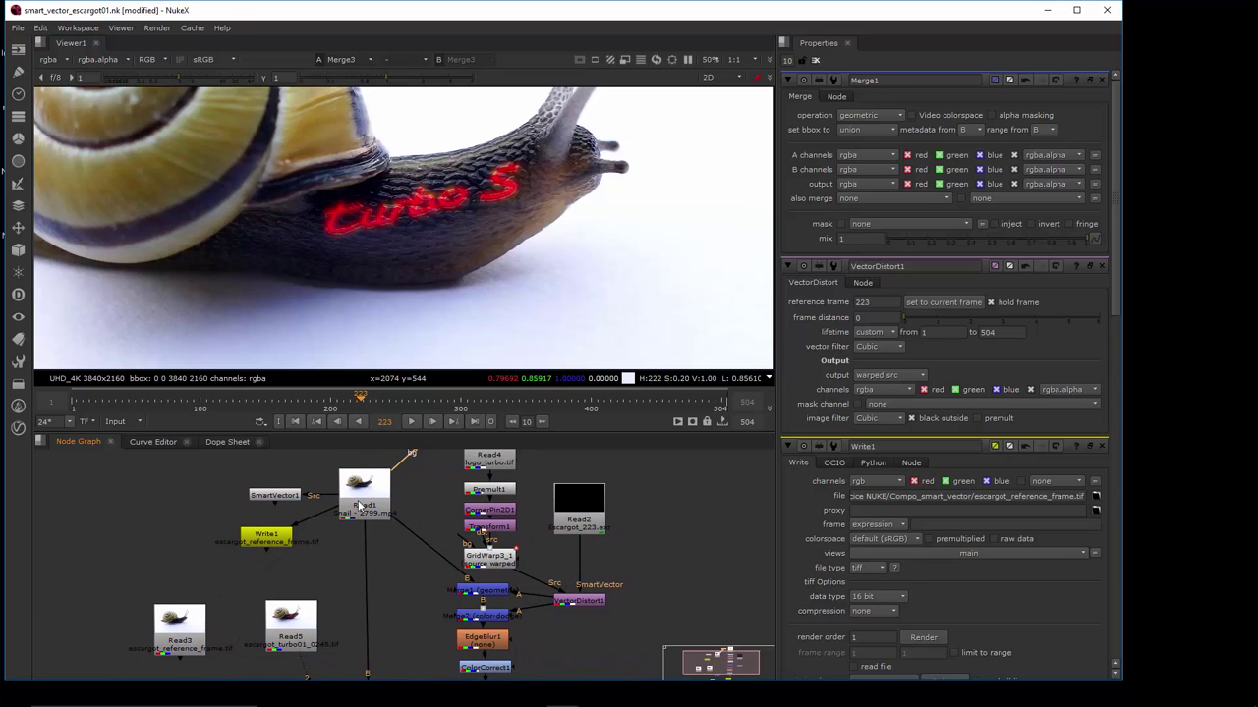